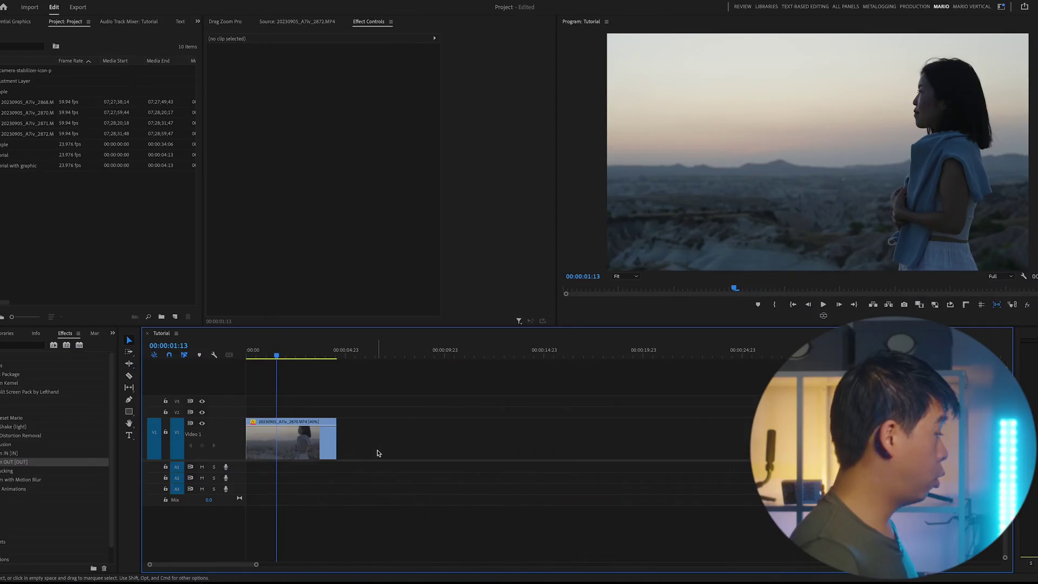
Keyframe the clip's Scale from 100 at the start to 125 at 00:00:01:05, then preview the zoom
left_click(319, 445)
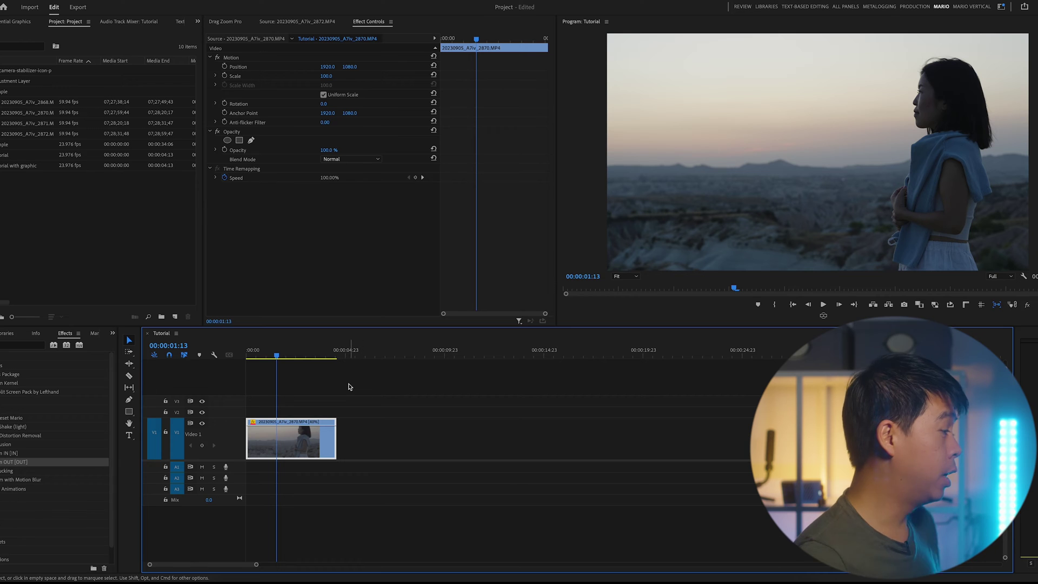
key("Home")
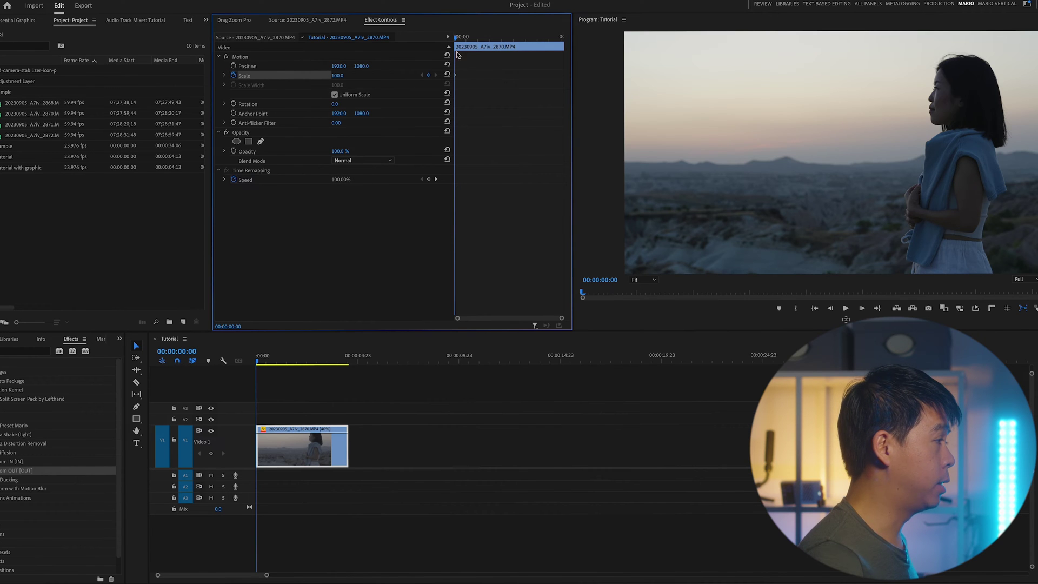
key("space")
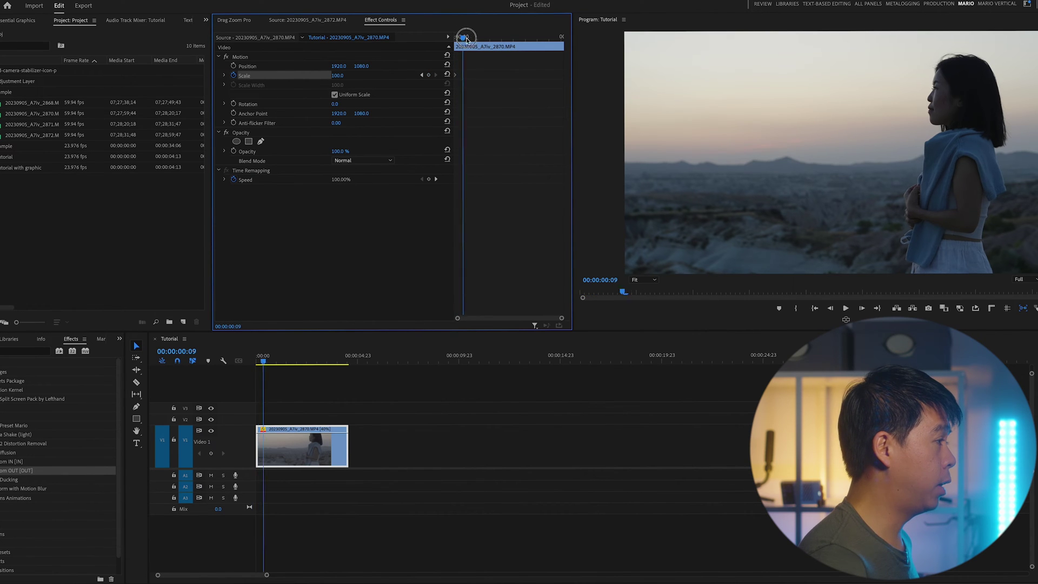
left_click(338, 76)
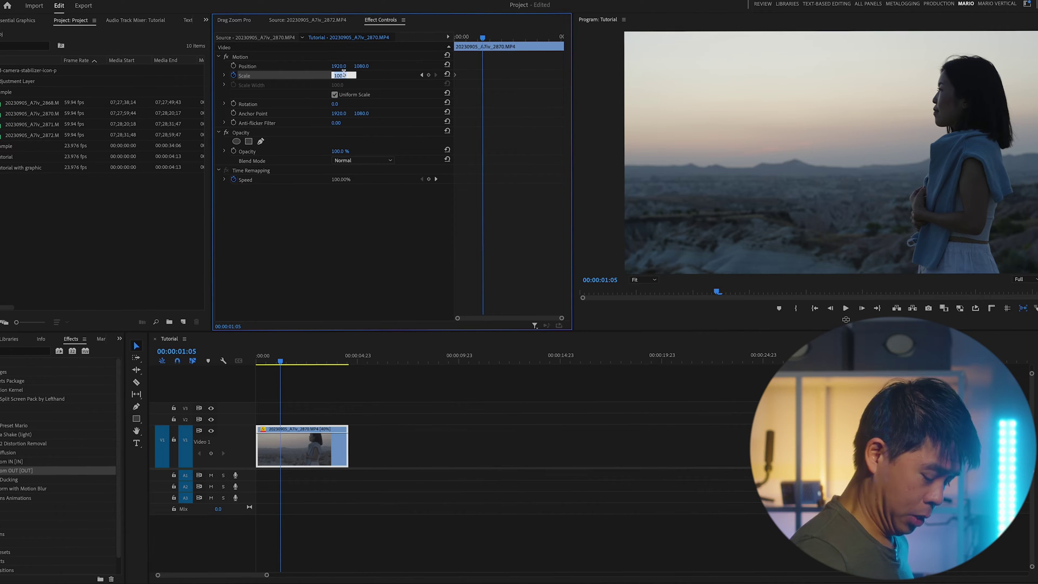
type("125")
key("Return")
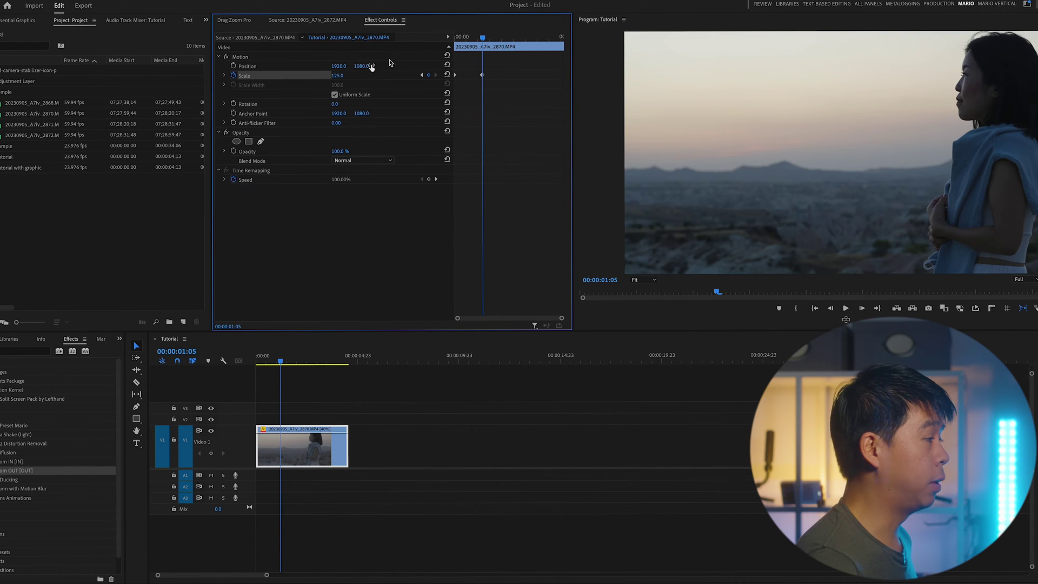
key("Home")
key("space")
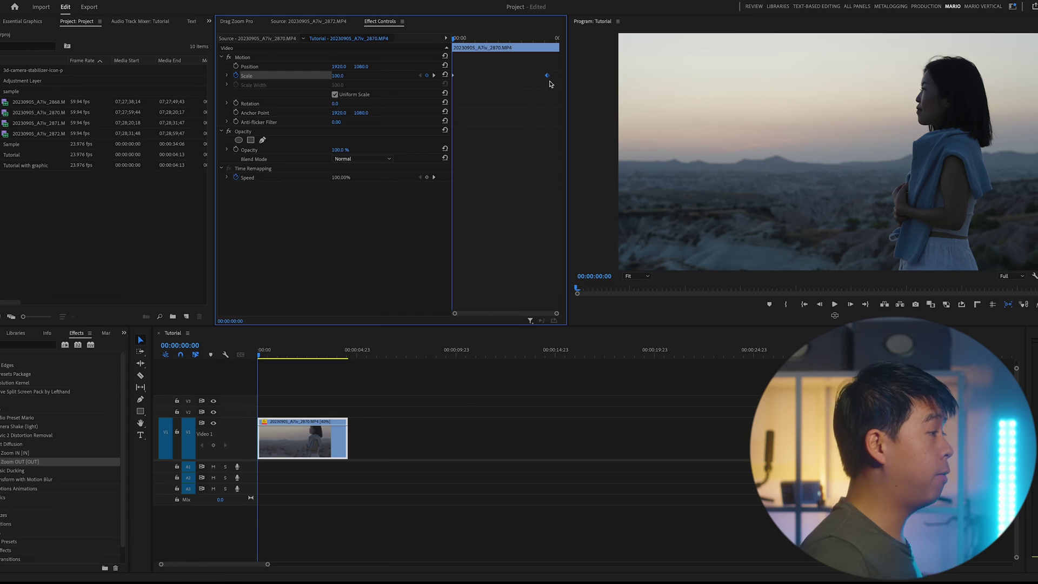
Drag the 125 Scale keyframe earlier so the zoom finishes by 00:00:00:16, previewing the result
mouse_move(547, 75)
left_mouse_down()
mouse_move(514, 76)
mouse_move(557, 76)
left_mouse_up()
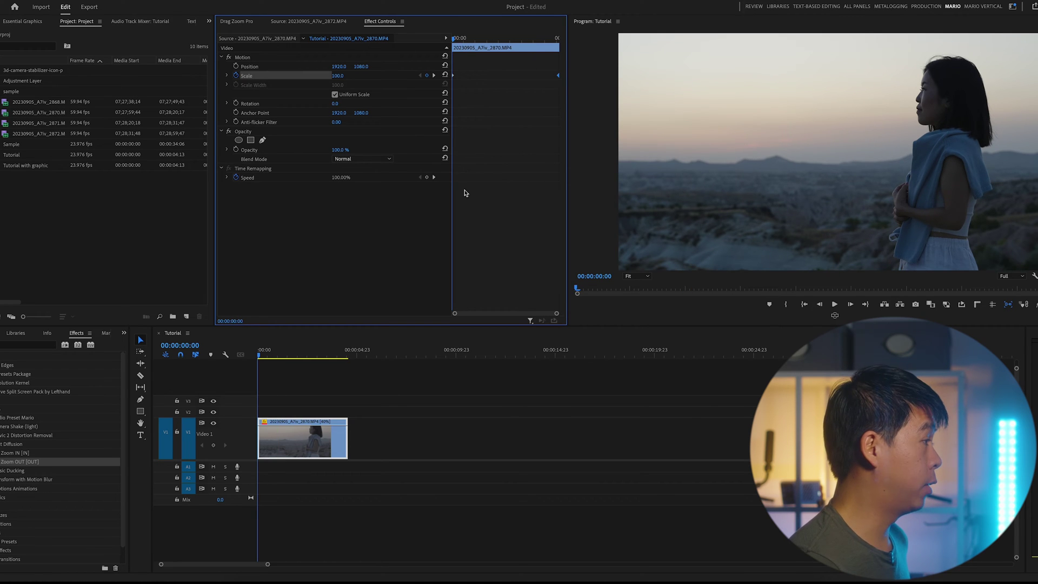
key("space")
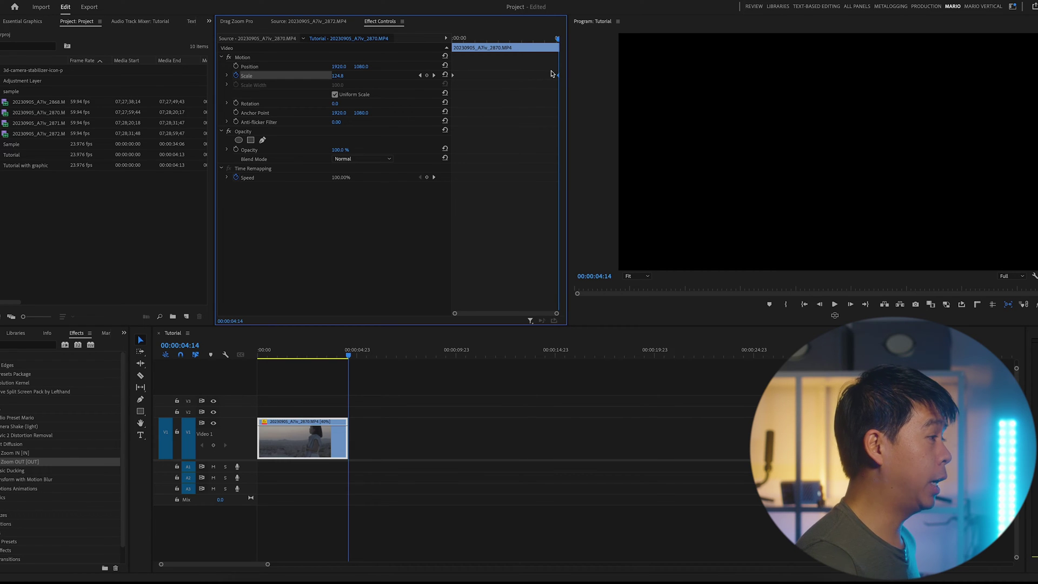
left_click_drag(557, 75, 469, 76)
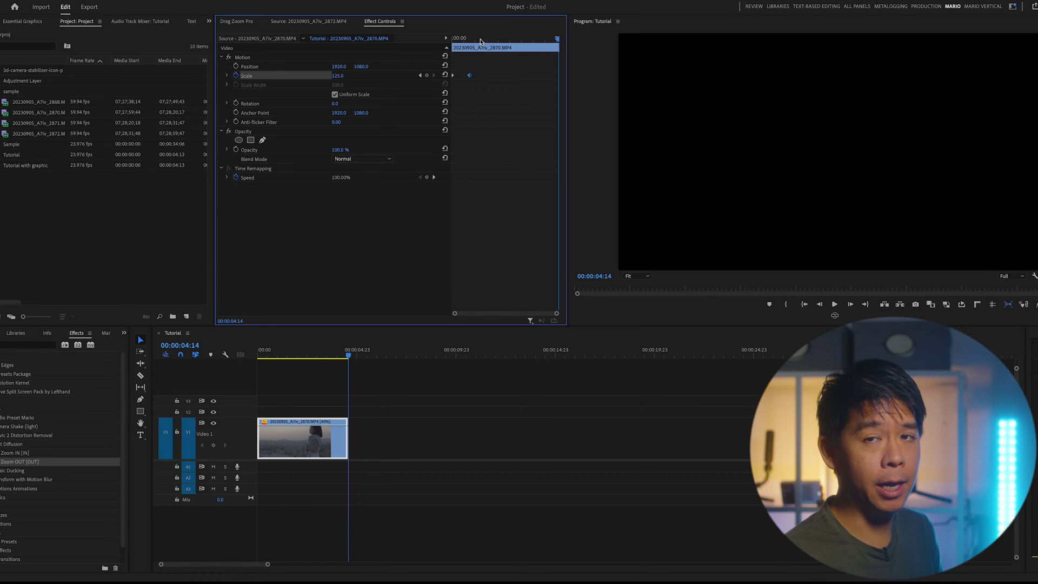
key("space")
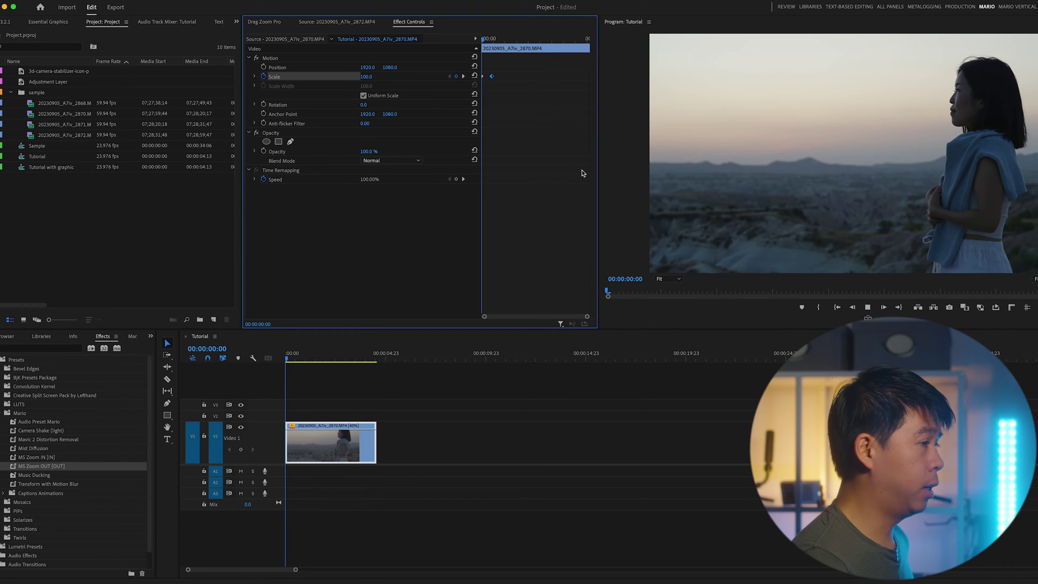
key("space")
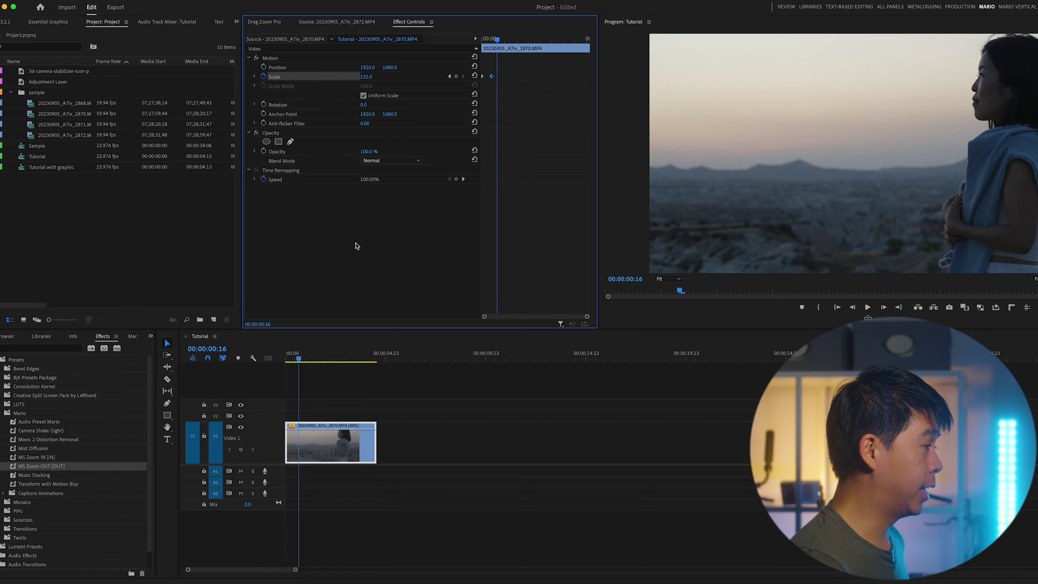
left_click(448, 414)
Duplicate the clip right after the first and clear the copy's Scale keyframes
left_click(324, 455)
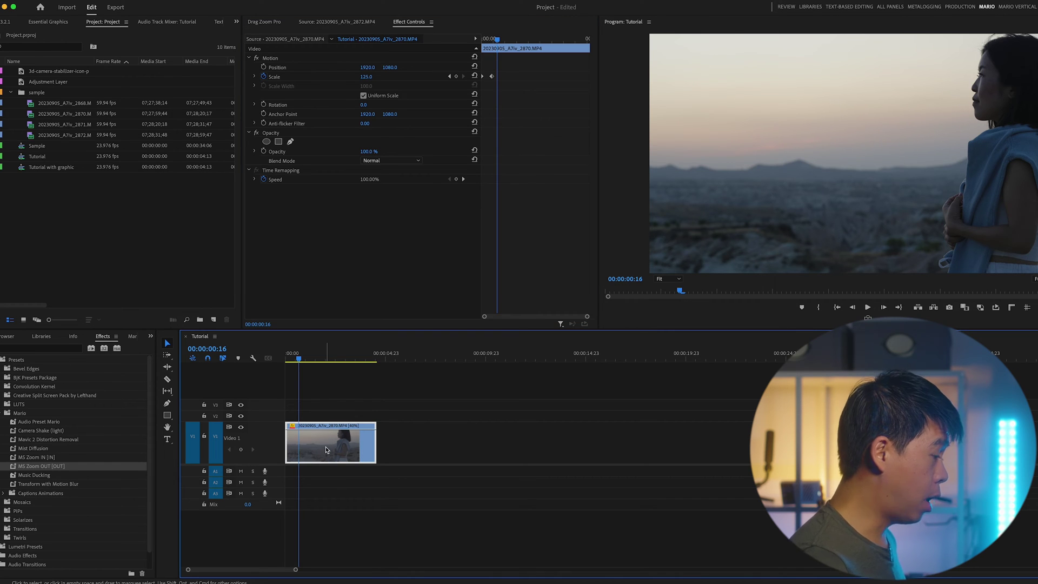
left_click_drag(325, 452, 425, 444)
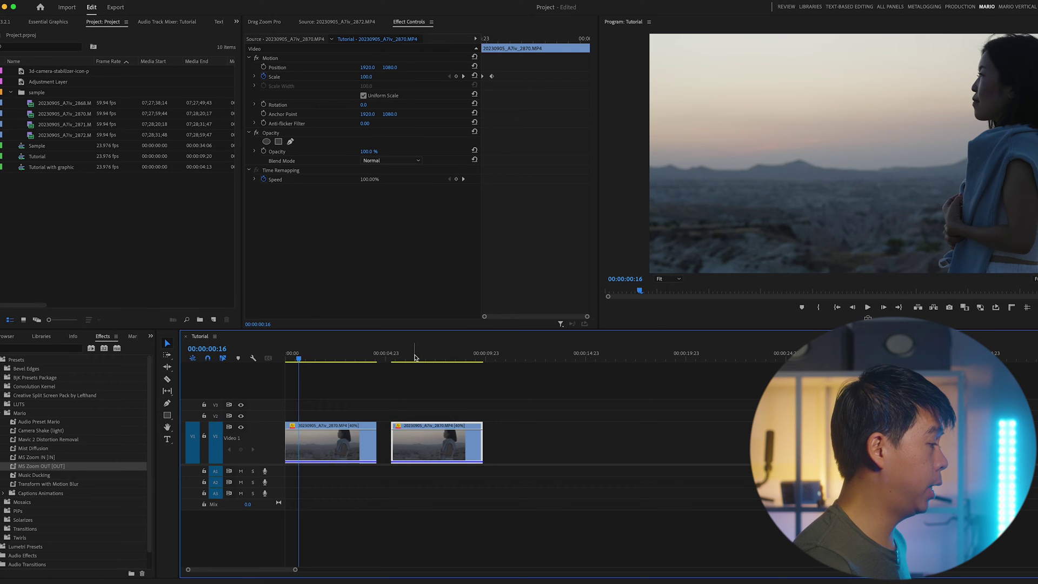
left_click(392, 354)
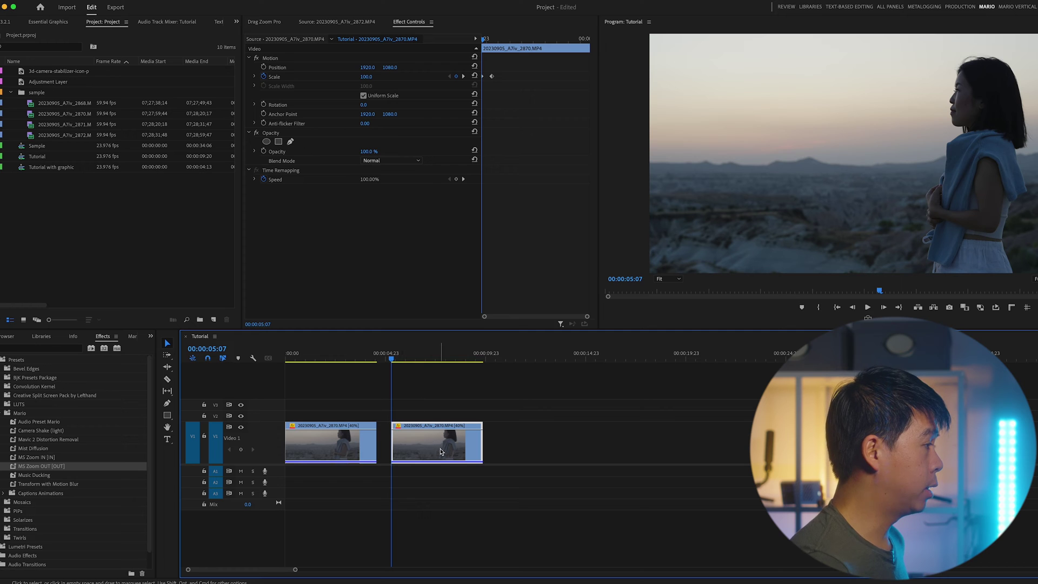
left_click(274, 76)
left_click(263, 77)
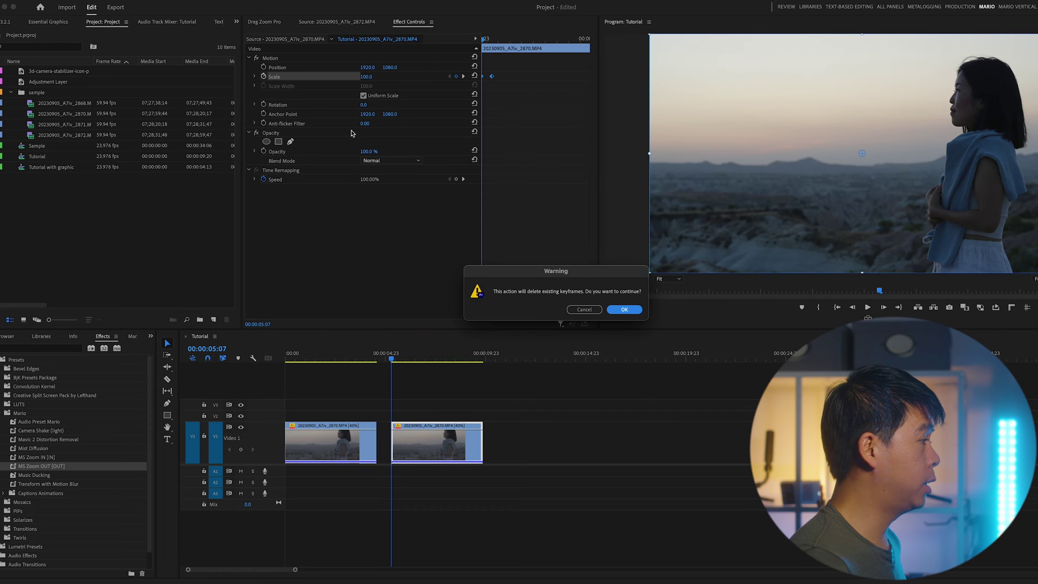
left_click(624, 310)
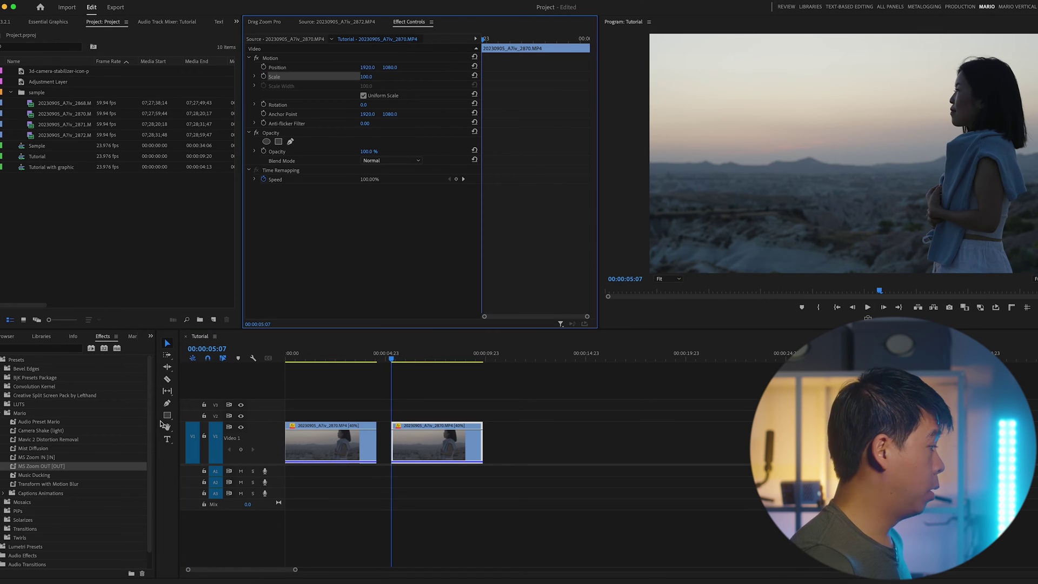
Apply the Transform effect, found by searching 'transf', to the second clip
left_click(24, 349)
type("transform")
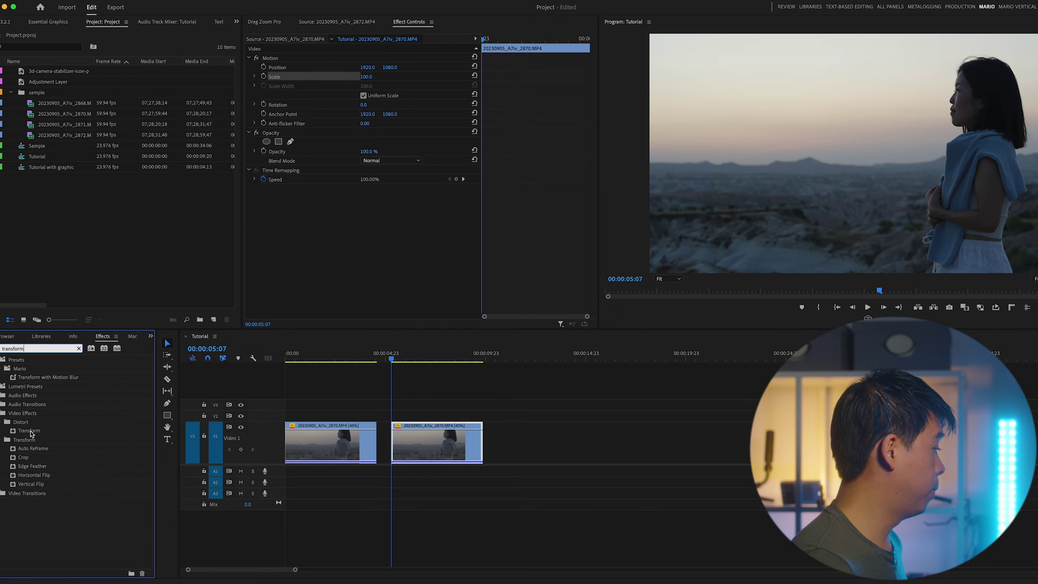
left_click_drag(30, 433, 401, 453)
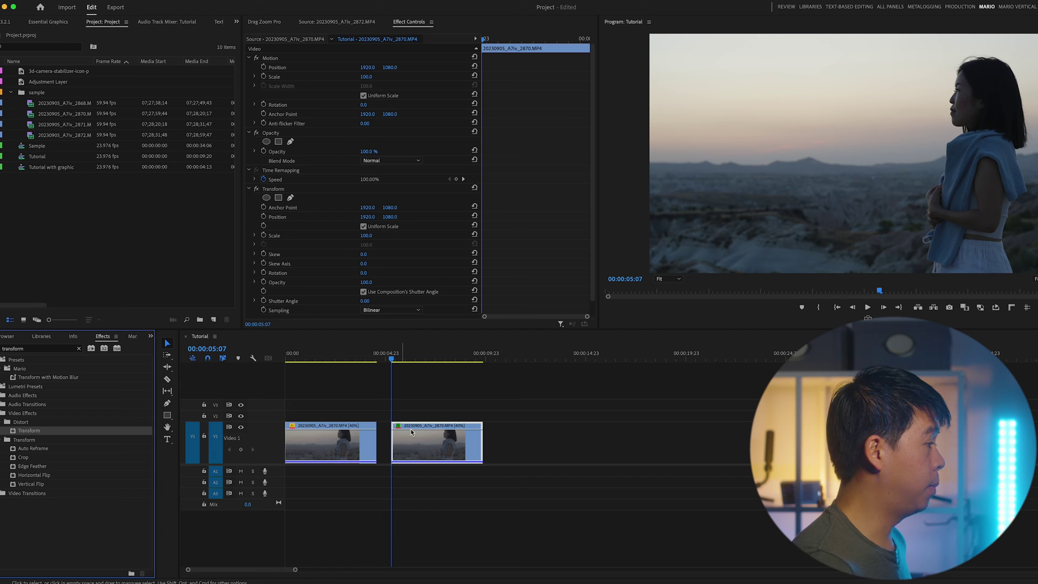
scroll(506, 283, "down", 1)
scroll(508, 283, "up", 1)
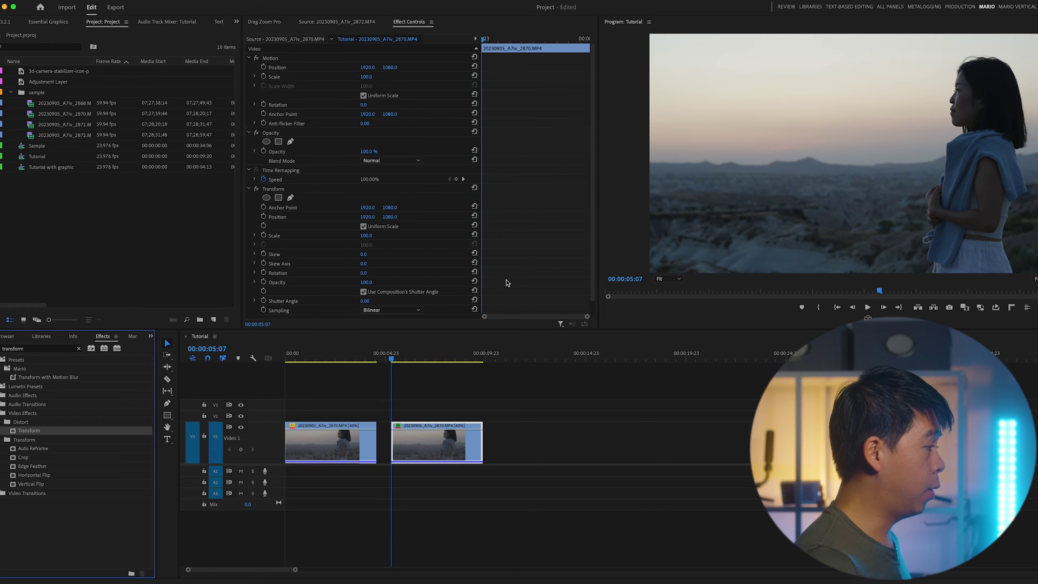
scroll(507, 282, "down", 1)
scroll(503, 281, "up", 1)
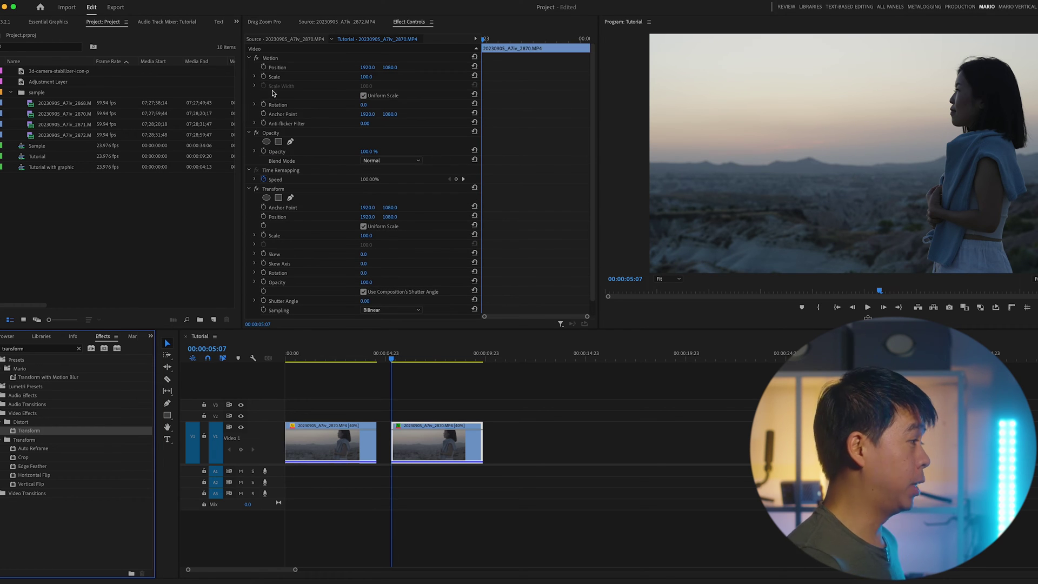
left_click(282, 59)
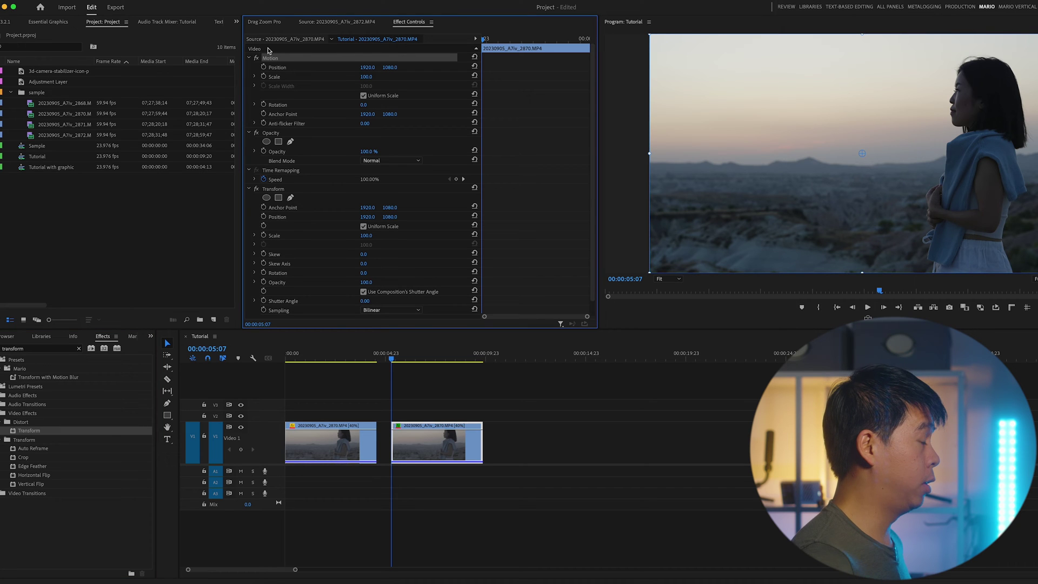
left_click(286, 191)
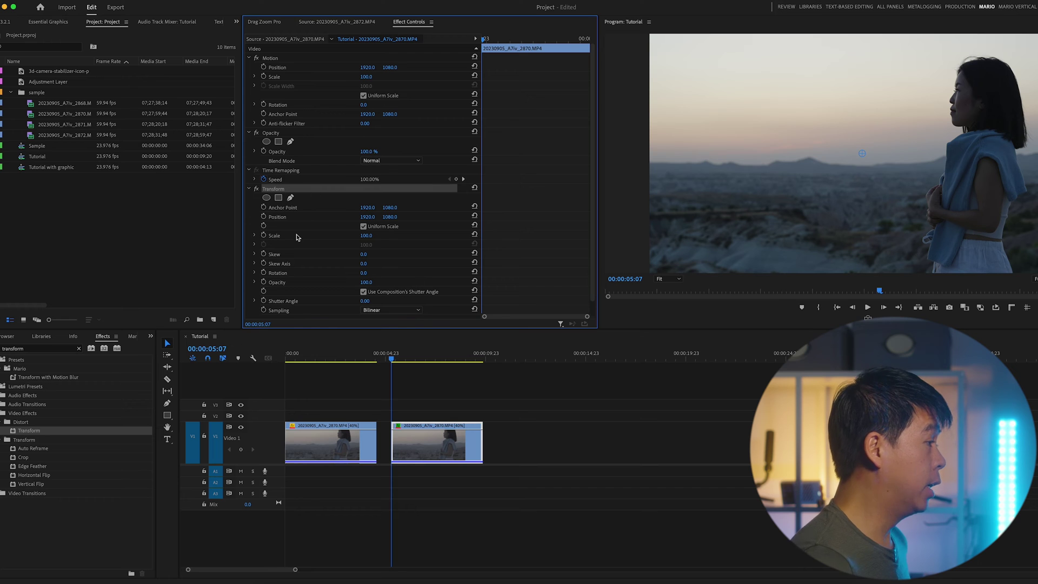
Keyframe Transform Scale from 100 at the clip start to 125 at the clip end, and preview
left_click(264, 236)
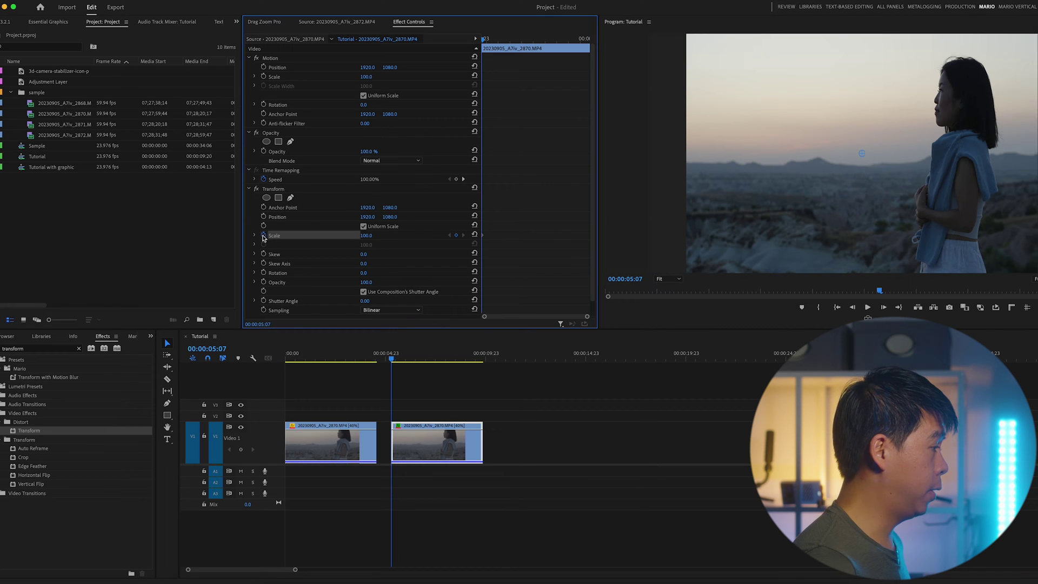
left_click_drag(491, 40, 566, 43)
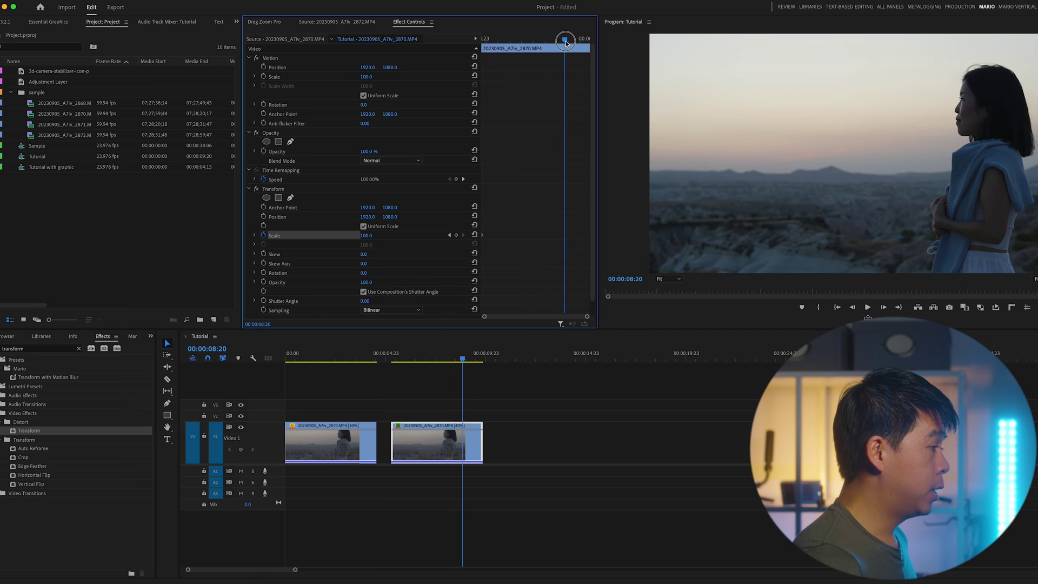
left_click(367, 236)
key("Return")
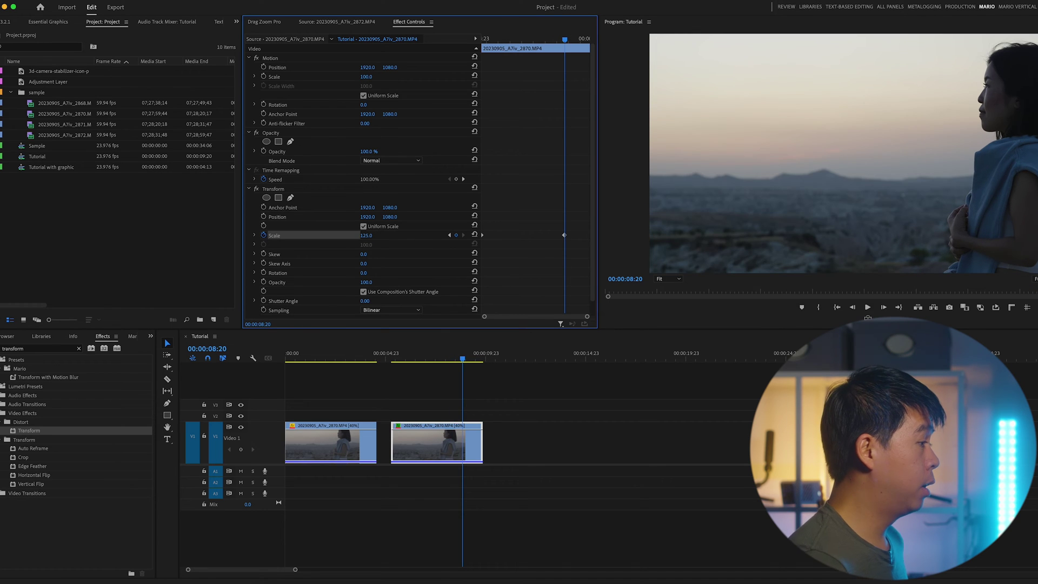
left_click_drag(566, 237, 595, 236)
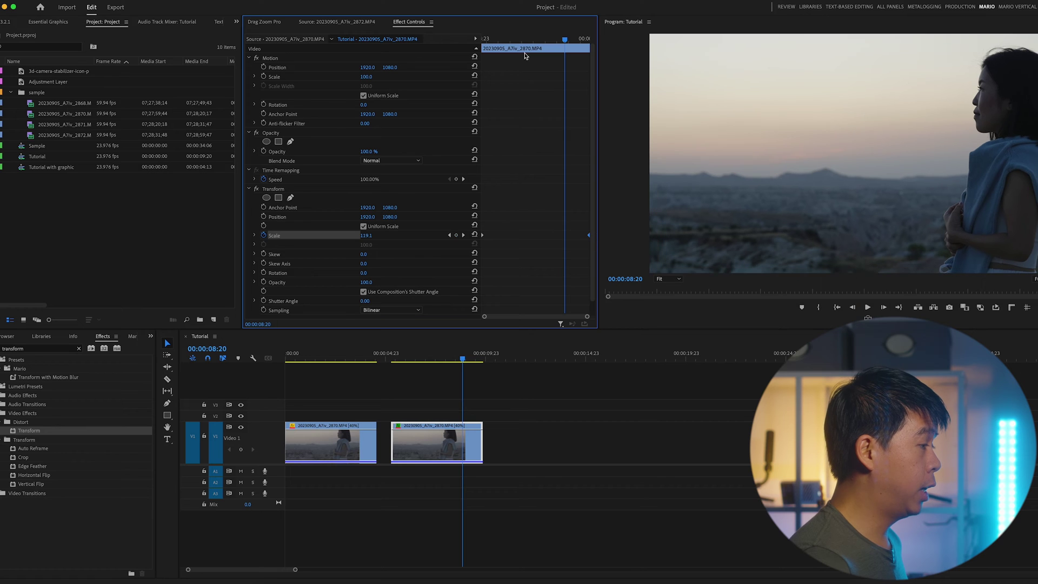
key("Up")
key("space")
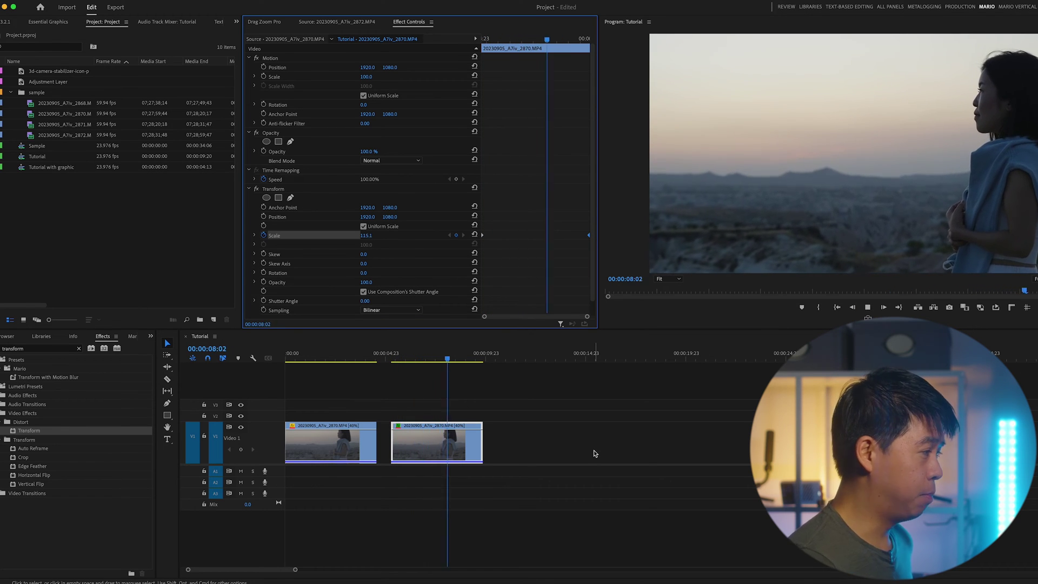
key("space")
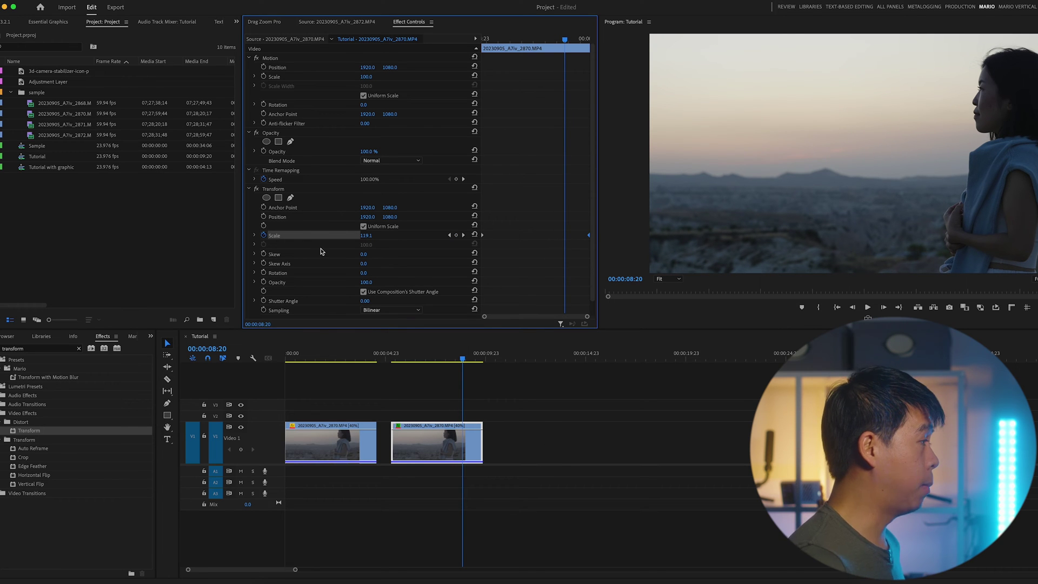
Move the 125 Transform Scale keyframe back to about 00:00:06:00
left_click(271, 59)
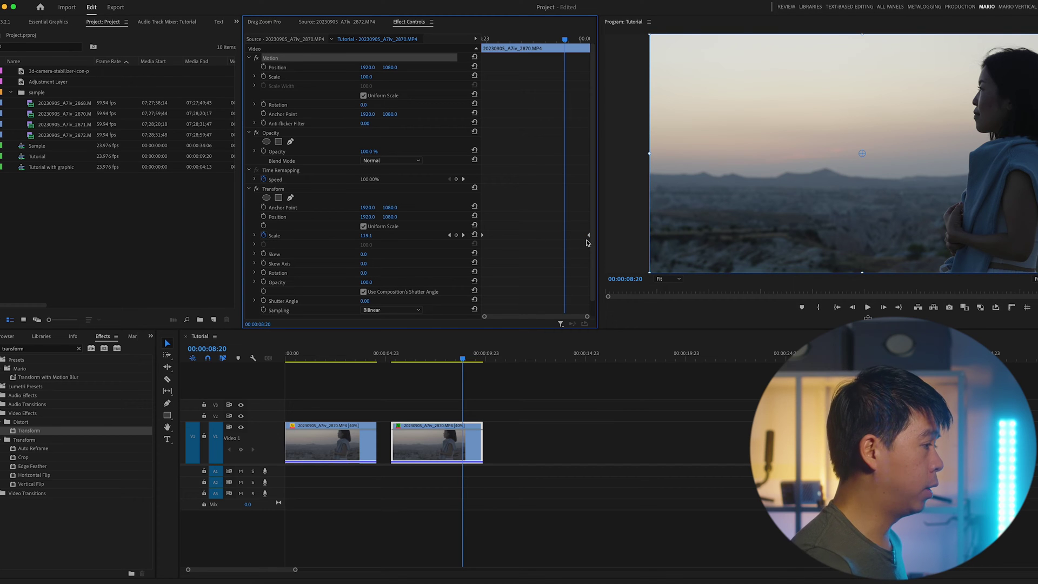
left_click_drag(589, 238, 499, 238)
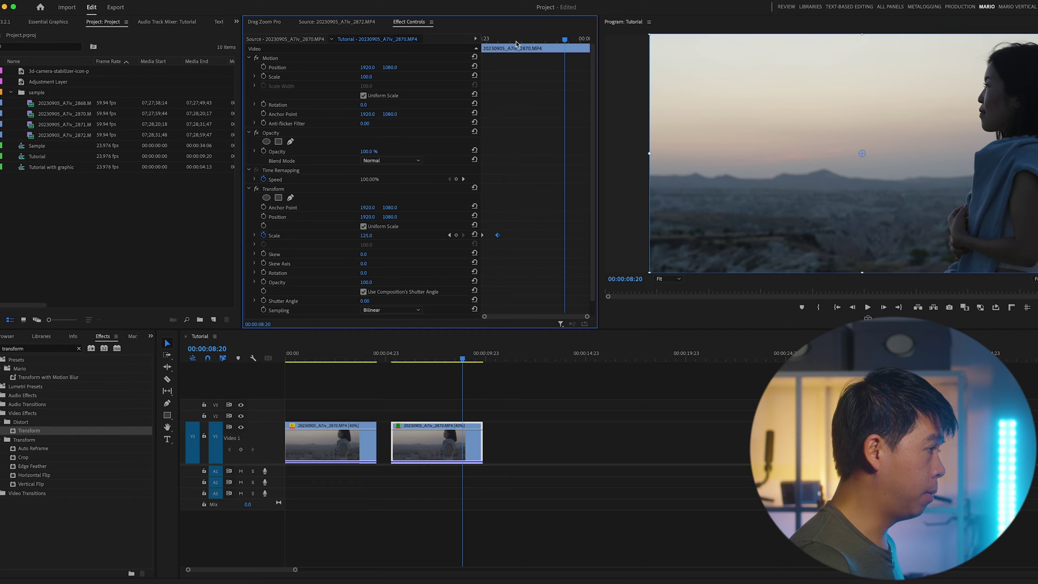
left_click_drag(517, 44, 425, 254)
scroll(425, 255, "down", 1)
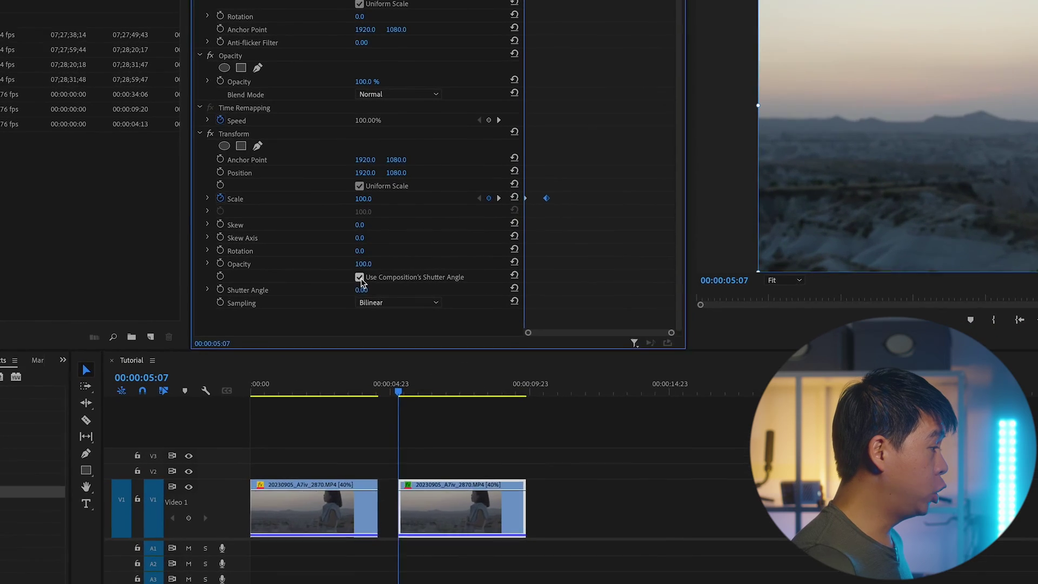
Let Transform use its own shutter angle, set to 150
left_click(363, 277)
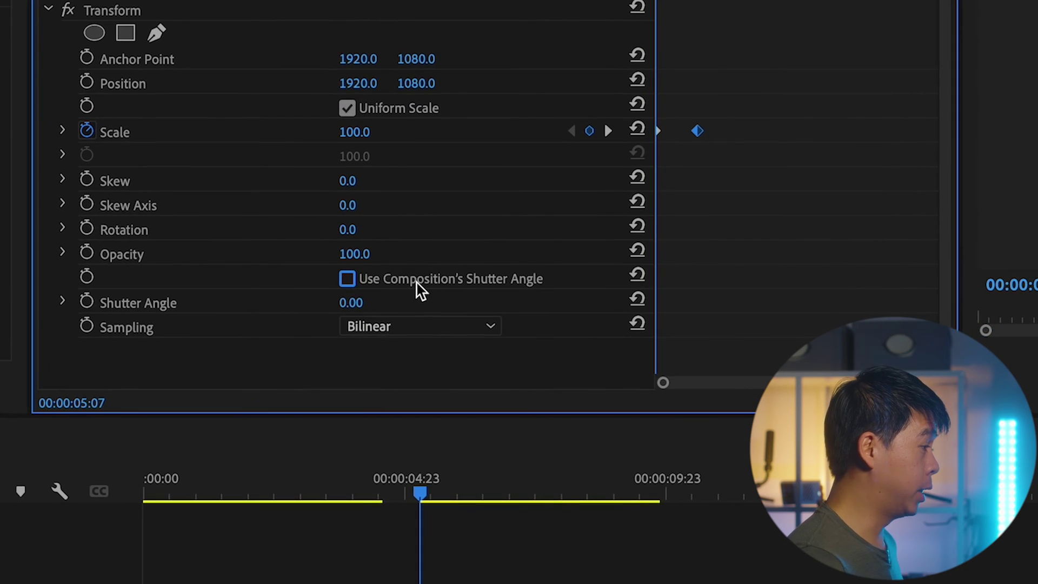
left_click(352, 303)
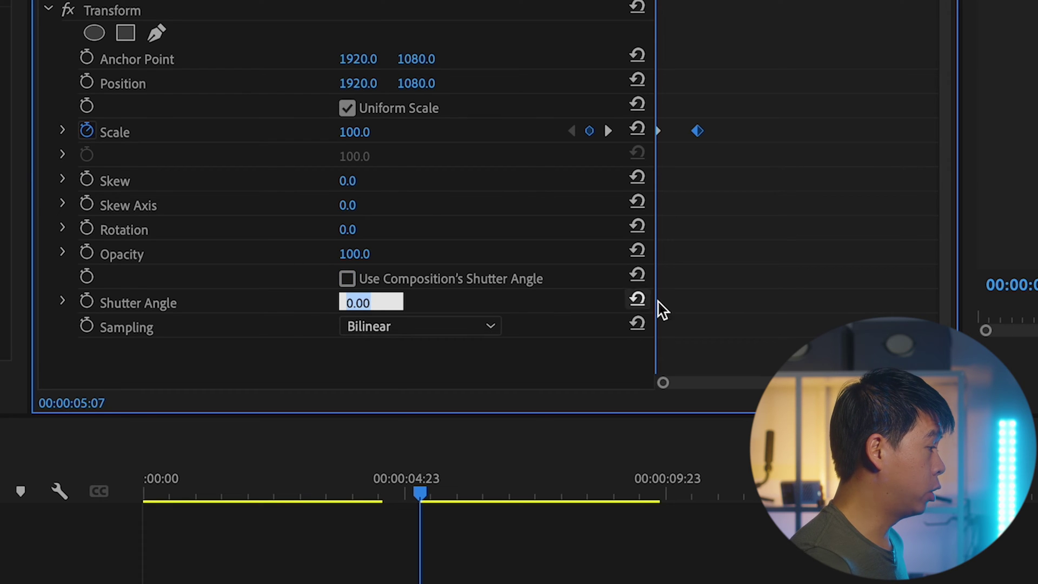
type("150")
key("Return")
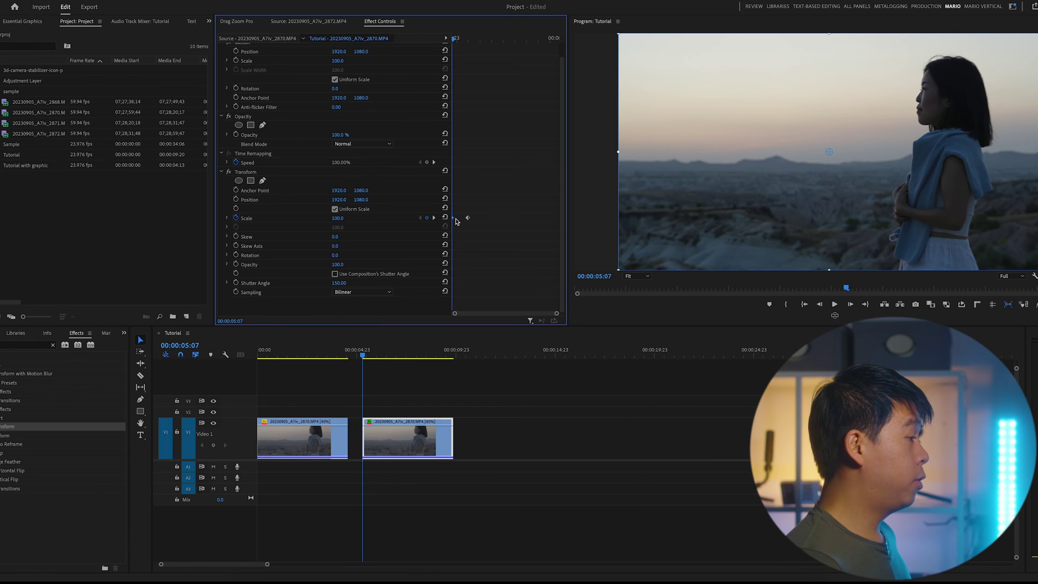
Give the first Scale keyframe Ease In and the second Ease Out
right_click(454, 219)
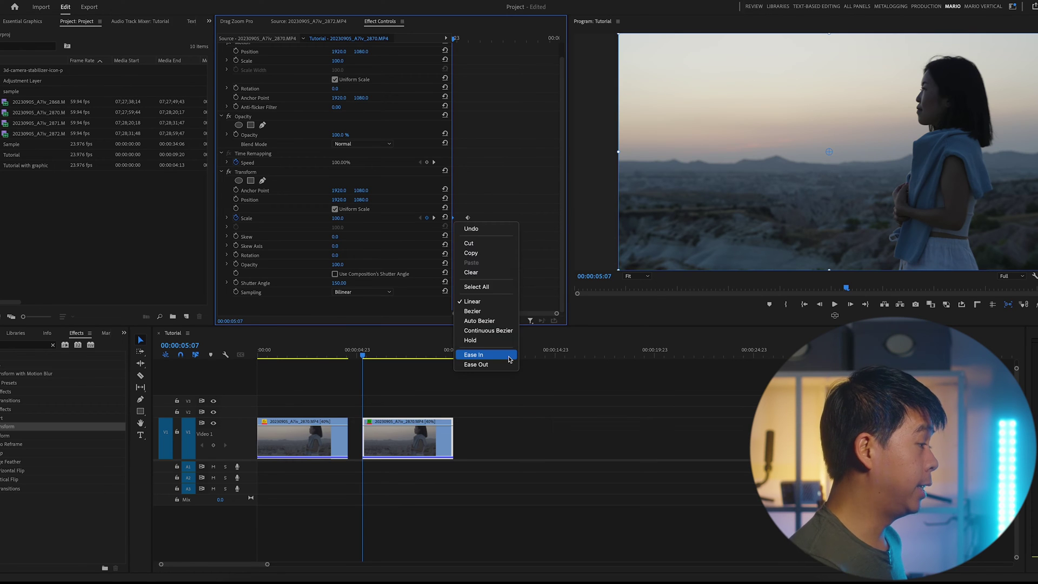
left_click(509, 359)
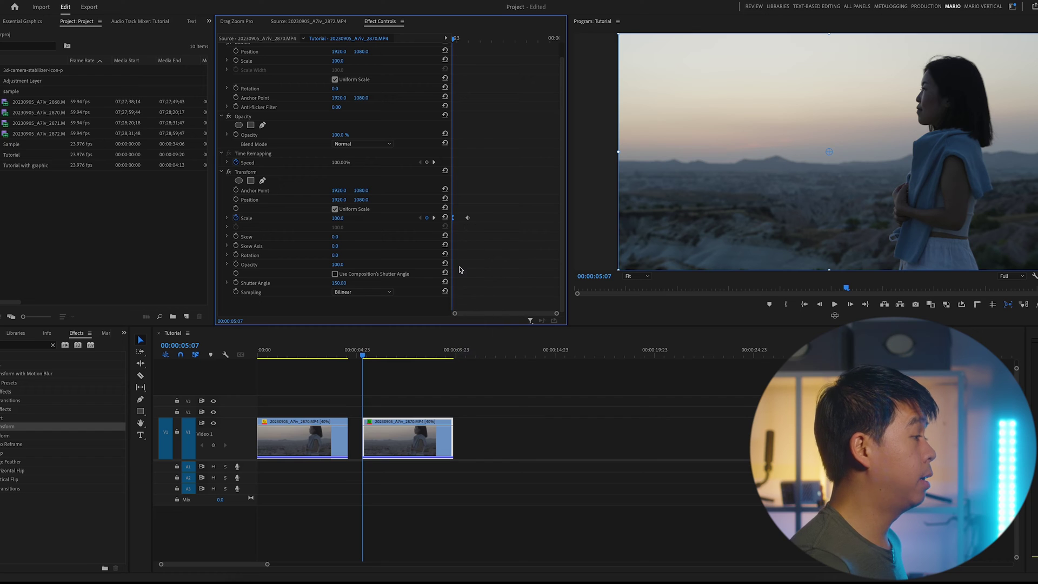
right_click(468, 218)
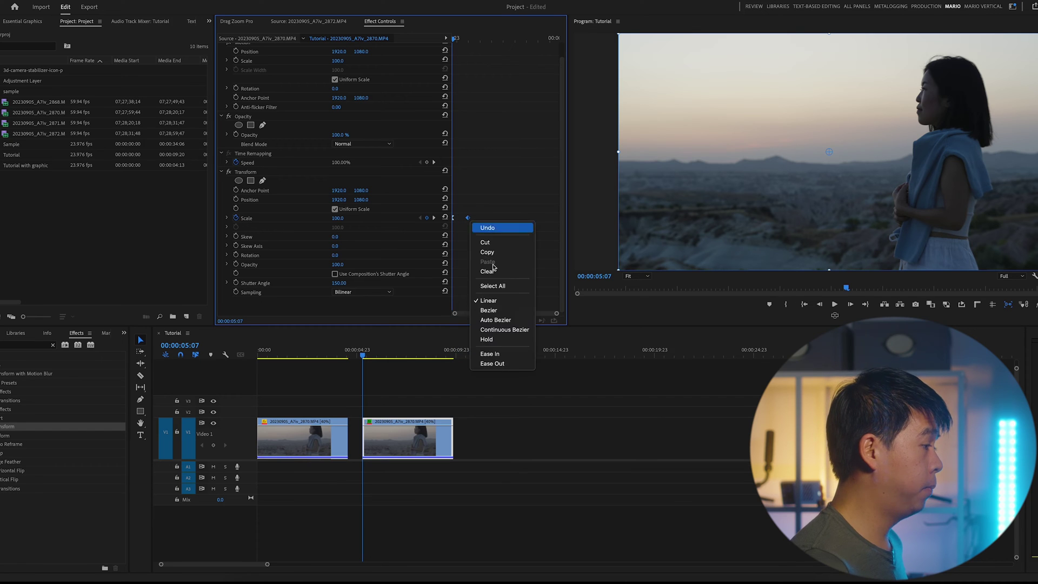
left_click(506, 362)
Nudge the 125 Scale keyframe slightly earlier and preview the quicker zoom
left_click_drag(469, 219, 465, 218)
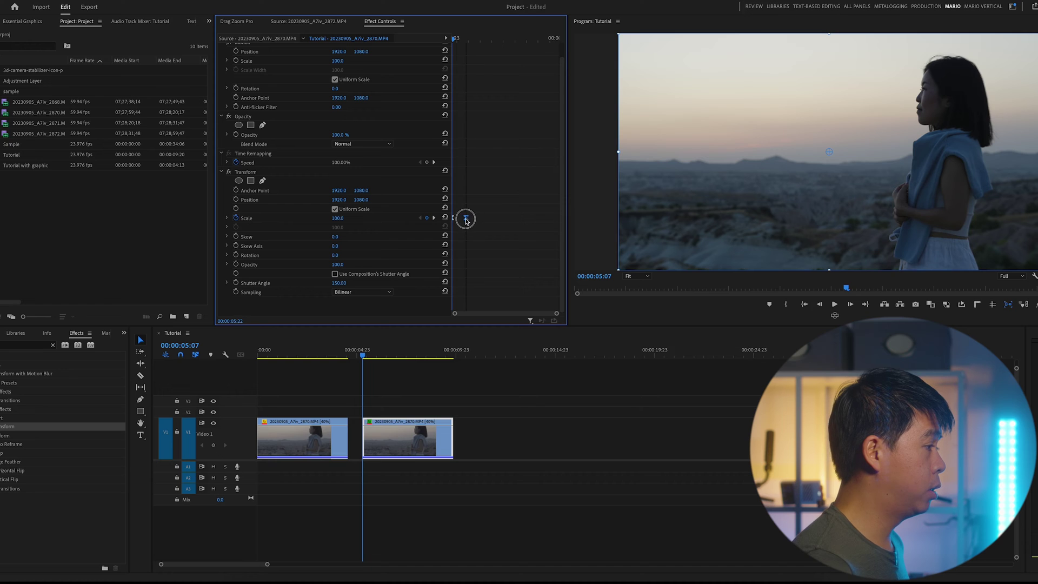
key("space")
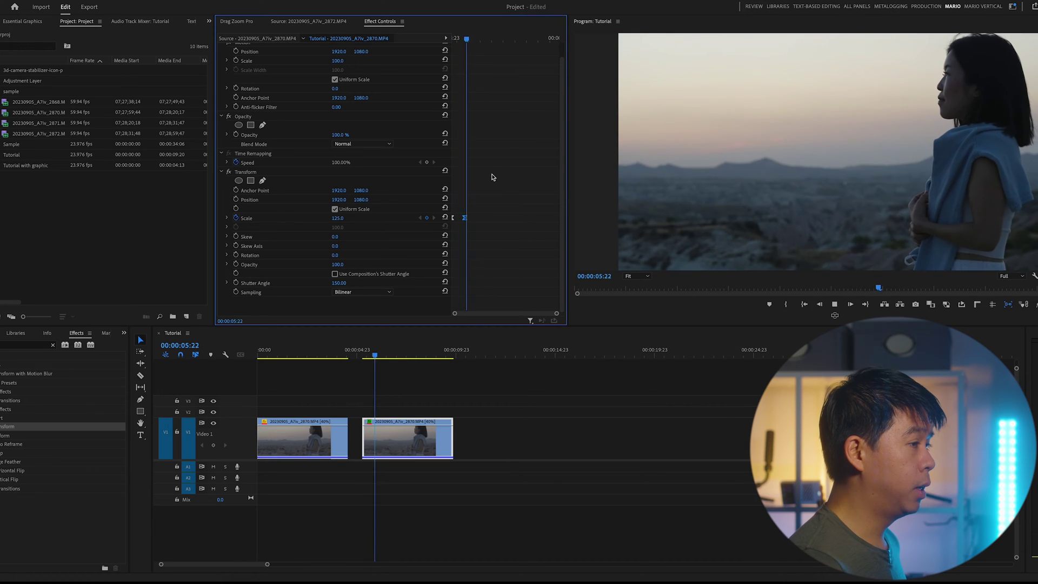
left_click(471, 36)
left_click_drag(471, 36, 452, 37)
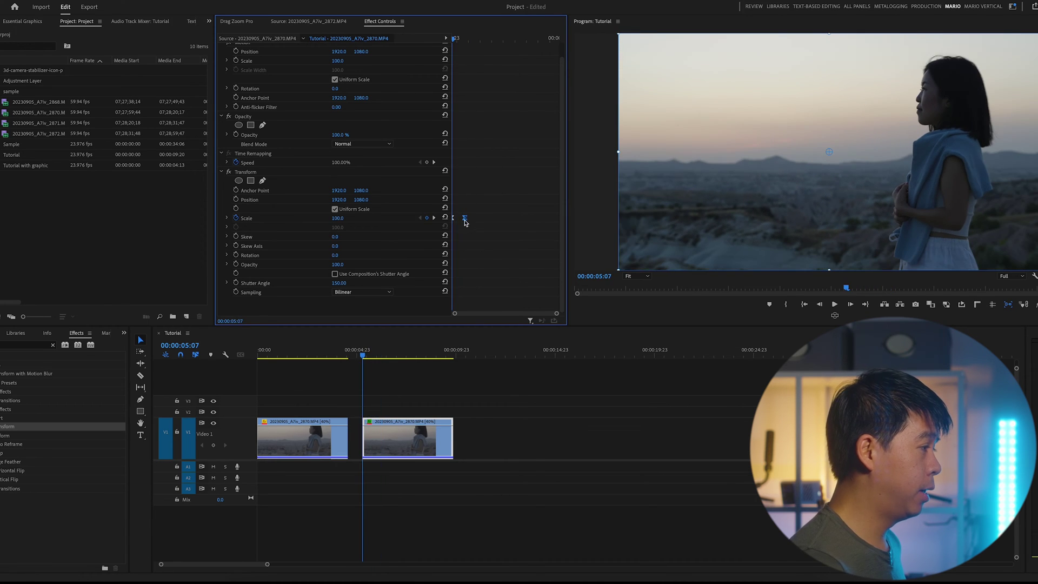
left_click_drag(465, 218, 462, 218)
key("space")
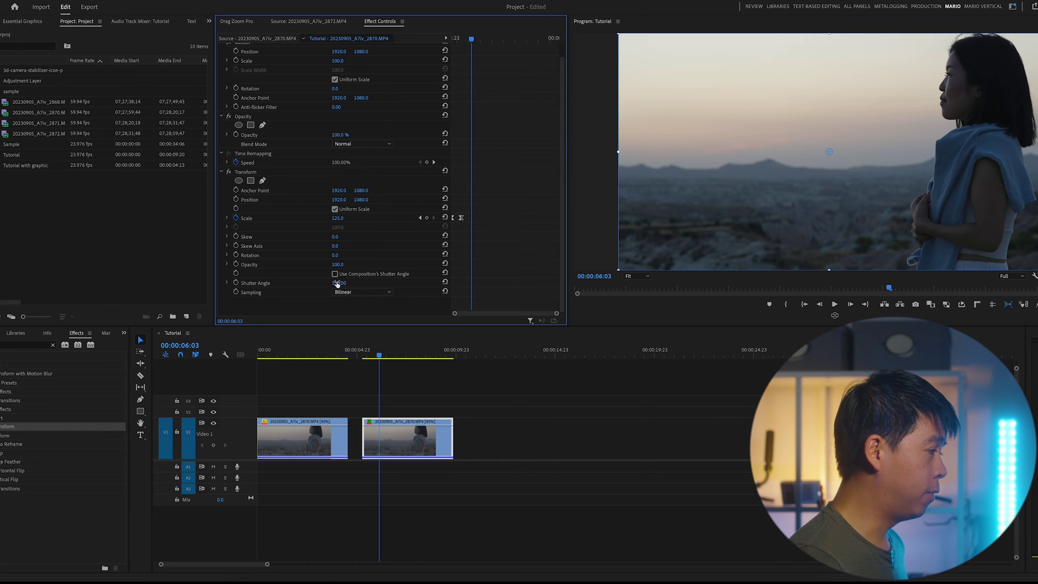
Raise the Transform Shutter Angle to 180
left_click(337, 283)
type("180")
key("Return")
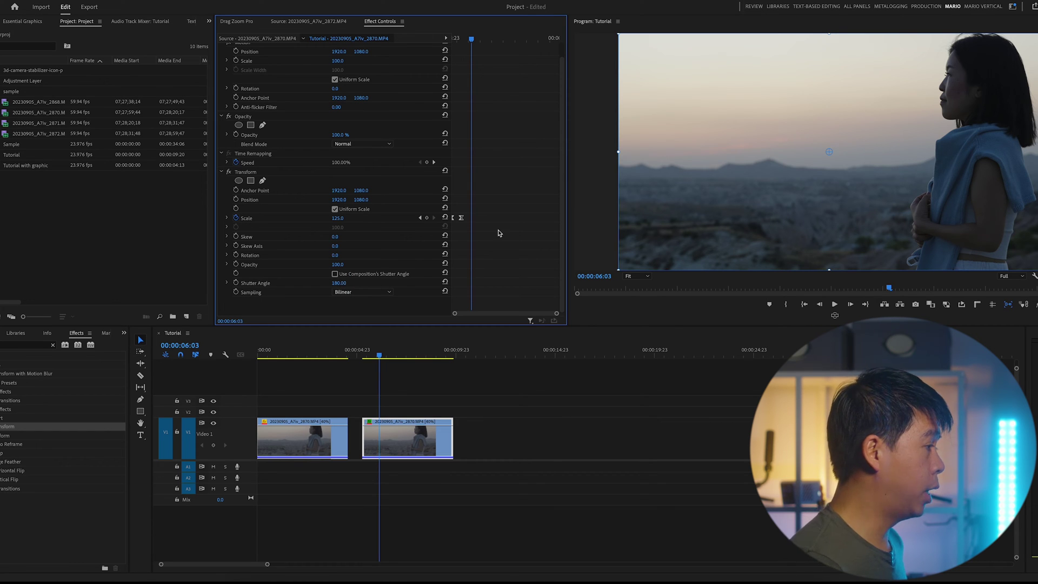
Return to the first Scale keyframe and preview the motion-blurred zoom-in
left_click(455, 219)
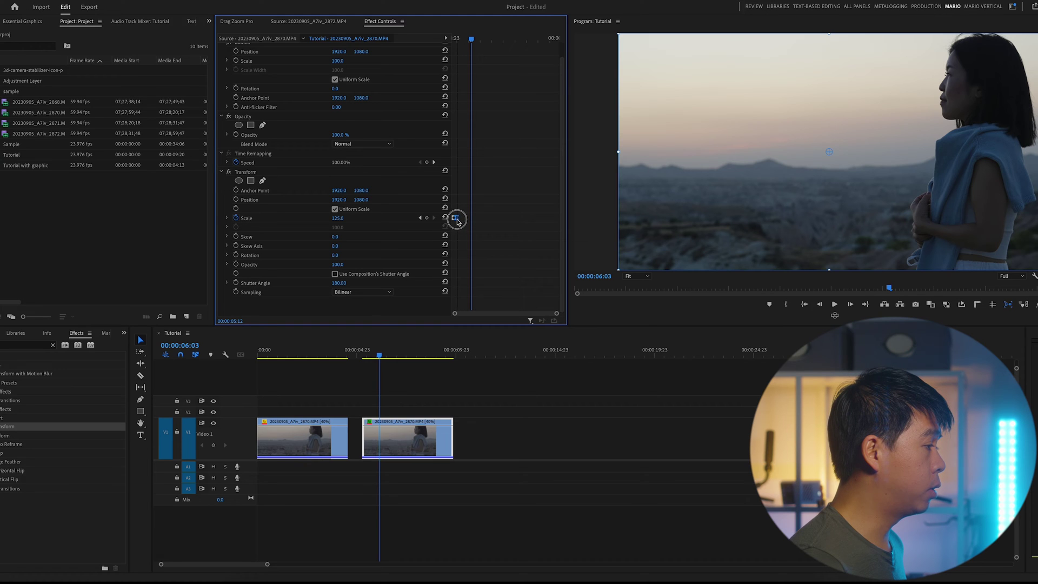
left_click_drag(466, 39, 453, 38)
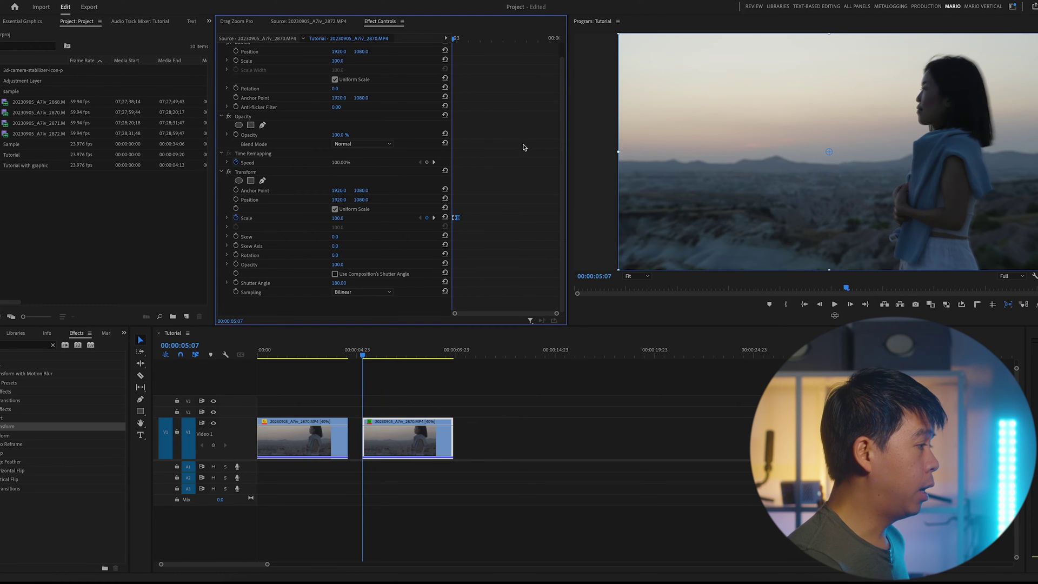
left_click(514, 144)
key("space")
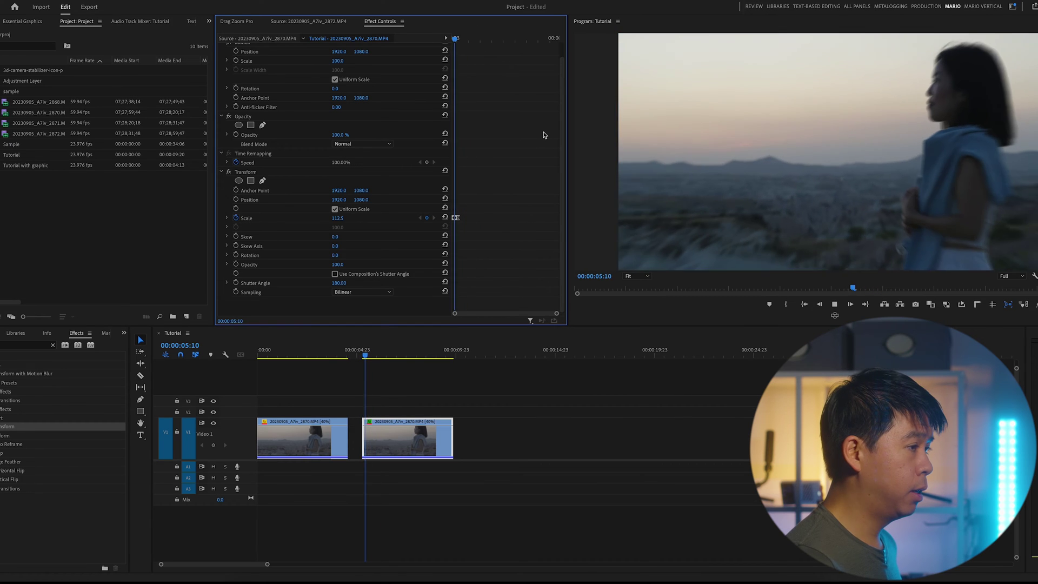
key("space")
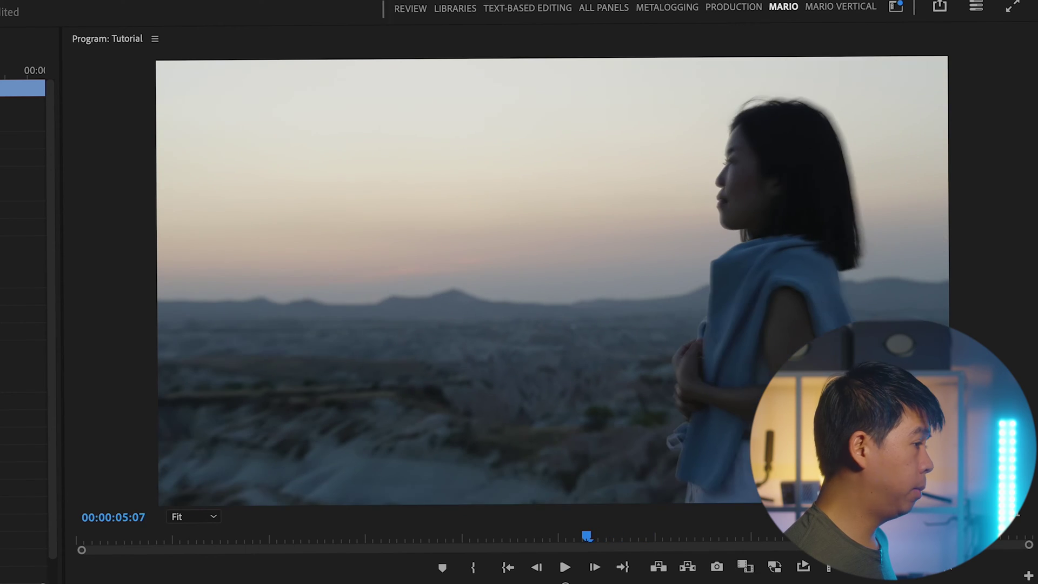
key("l")
key("j")
key("j")
key("j")
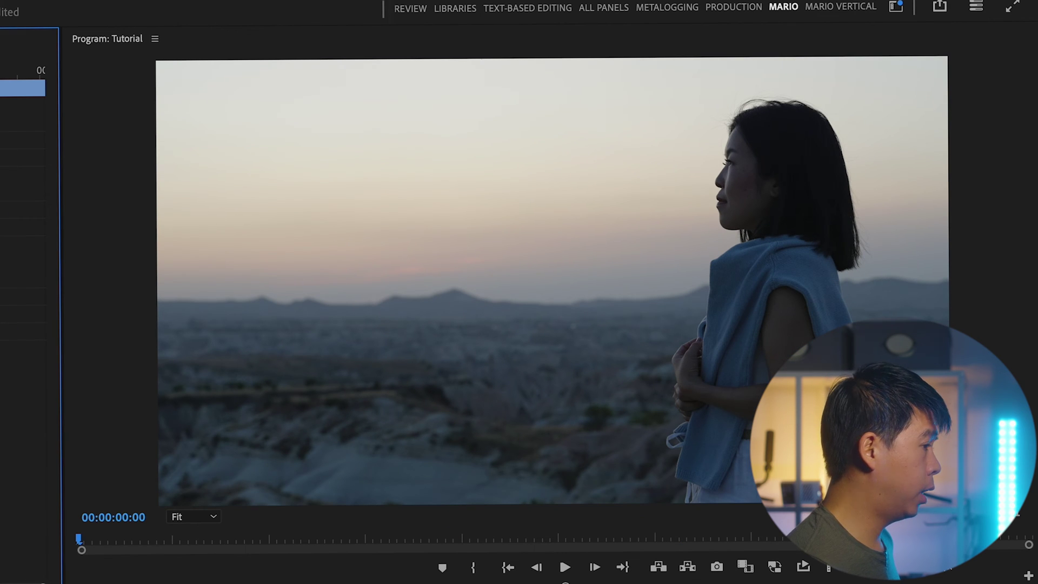
key("l")
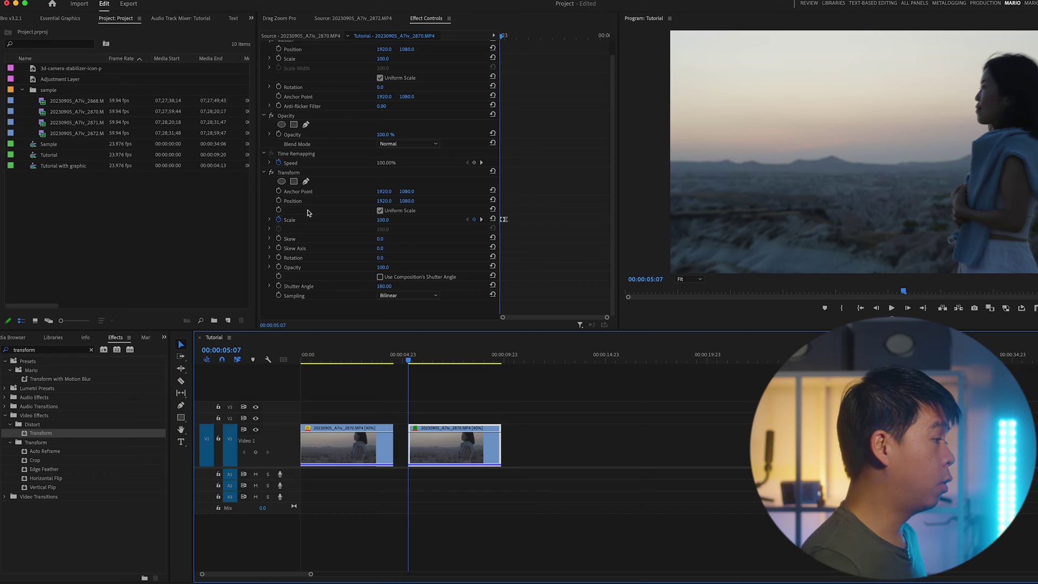
Delete the Transform Scale keyframes, then open and cancel Save Preset for Transform
left_click(279, 220)
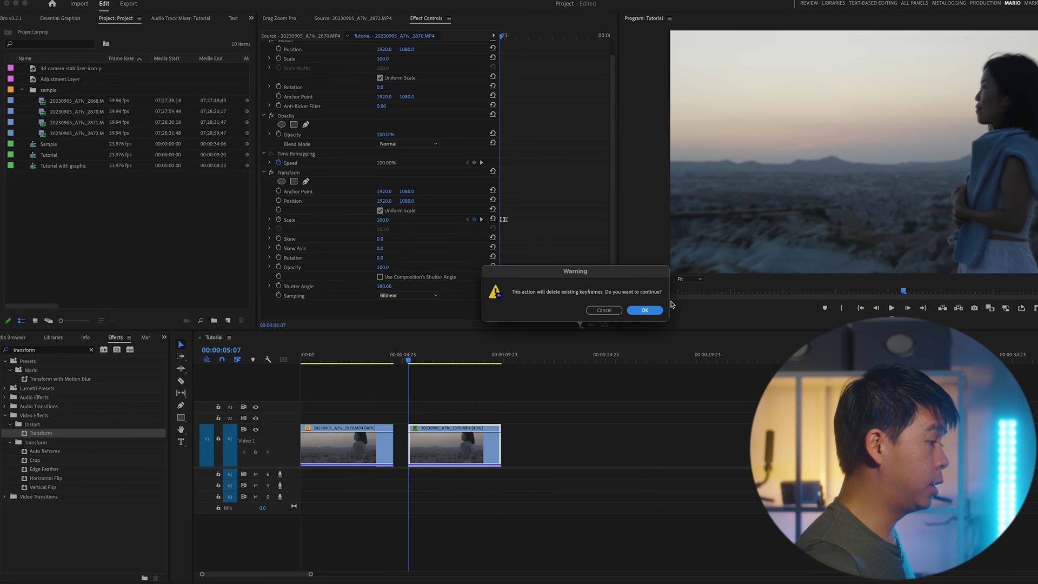
left_click(645, 310)
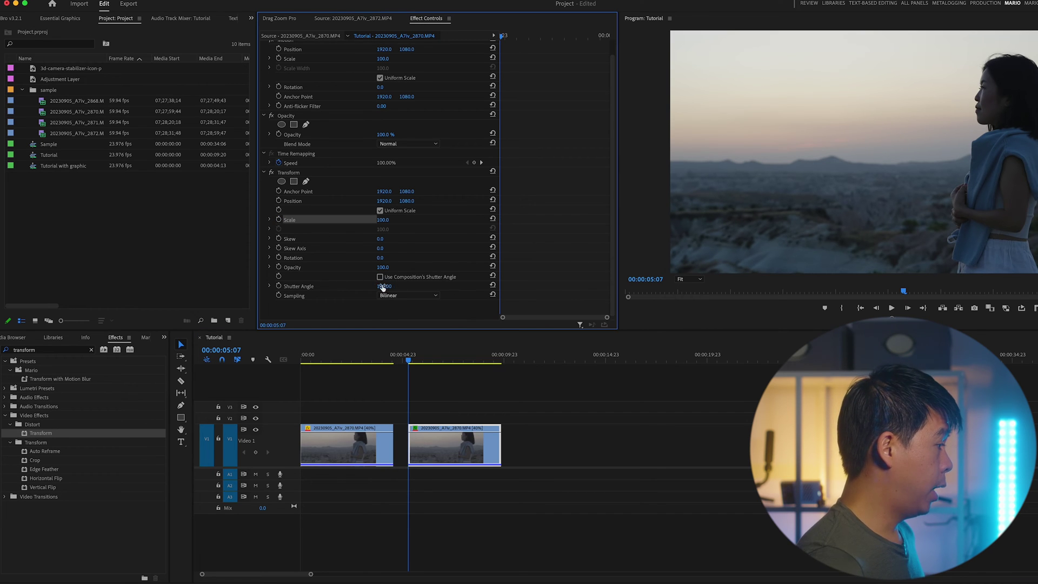
right_click(295, 175)
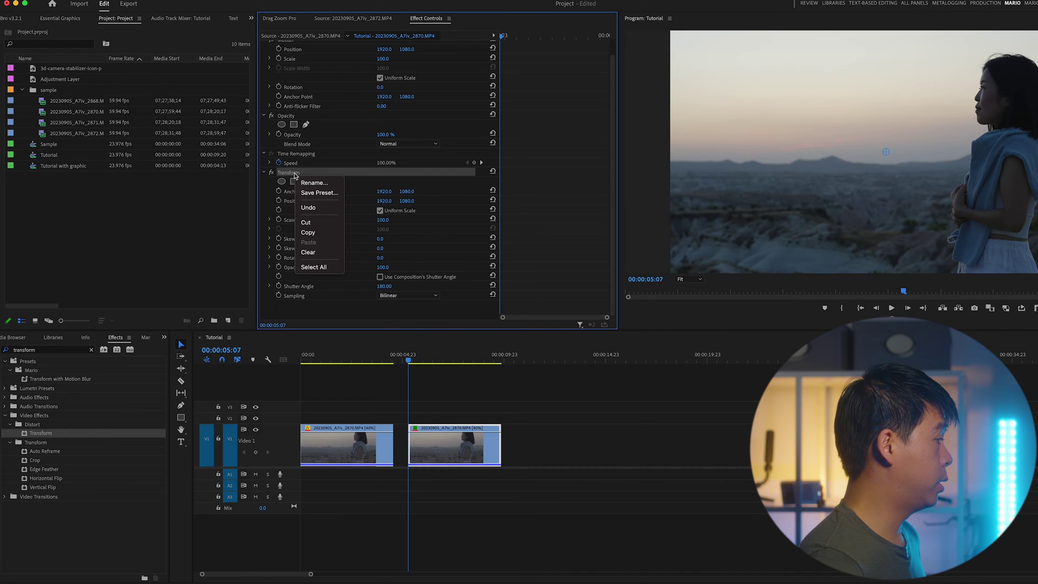
left_click(321, 193)
left_click(576, 348)
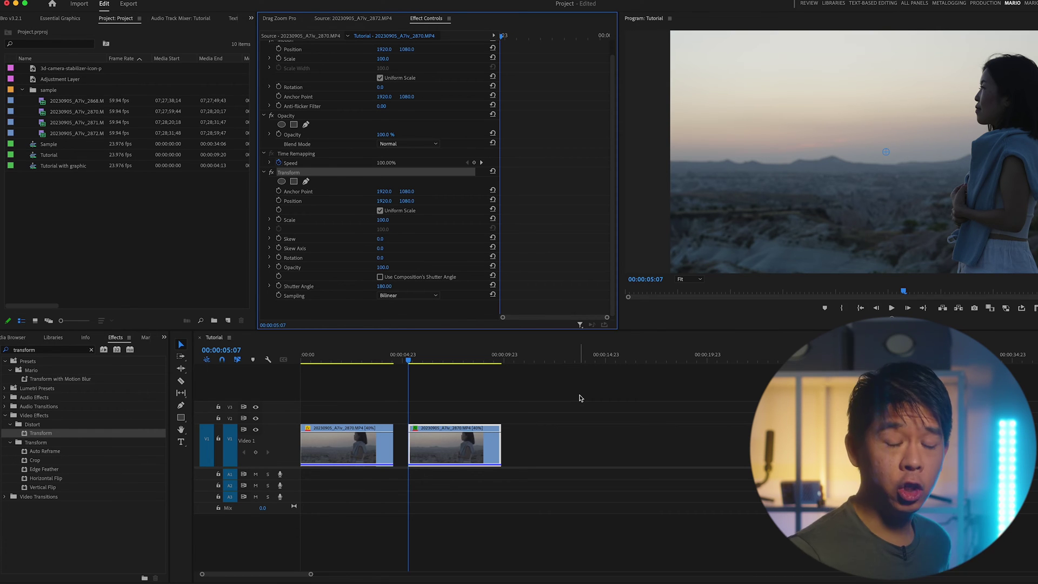
Apply the Transform with Motion Blur preset, found by searching 'transfor', to the second clip
left_click(91, 350)
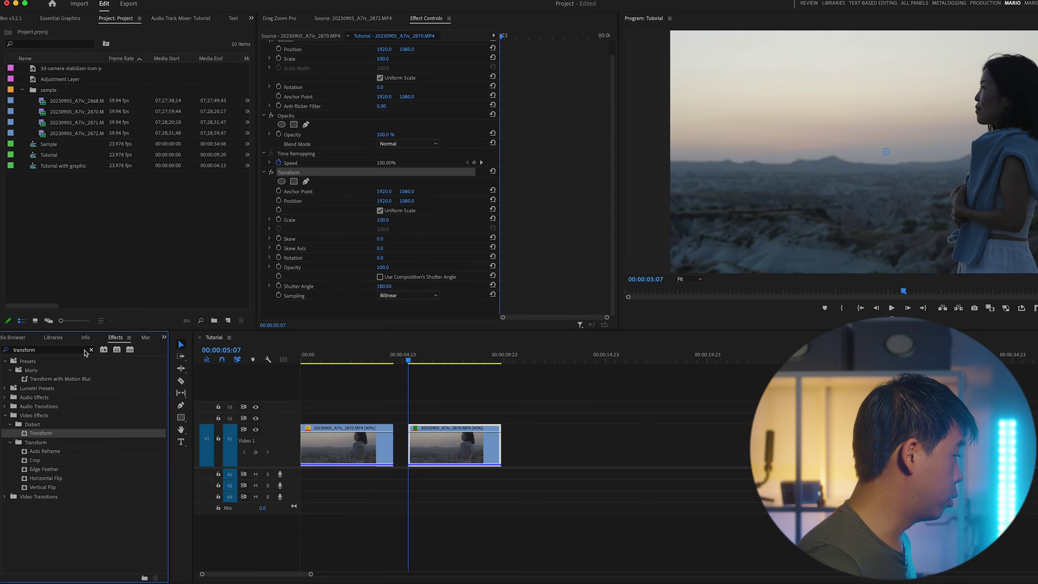
type("transfor")
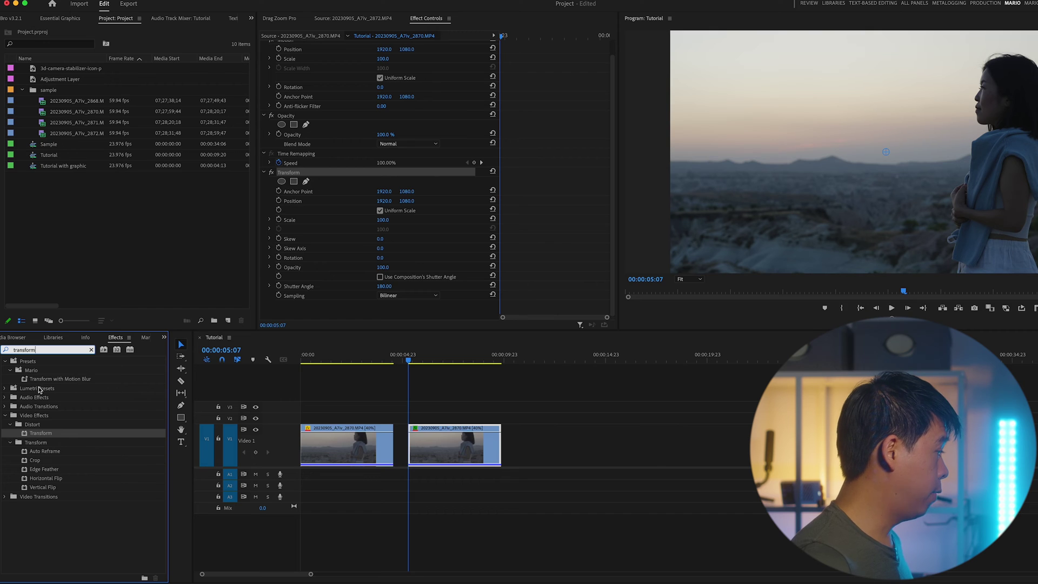
left_click(45, 380)
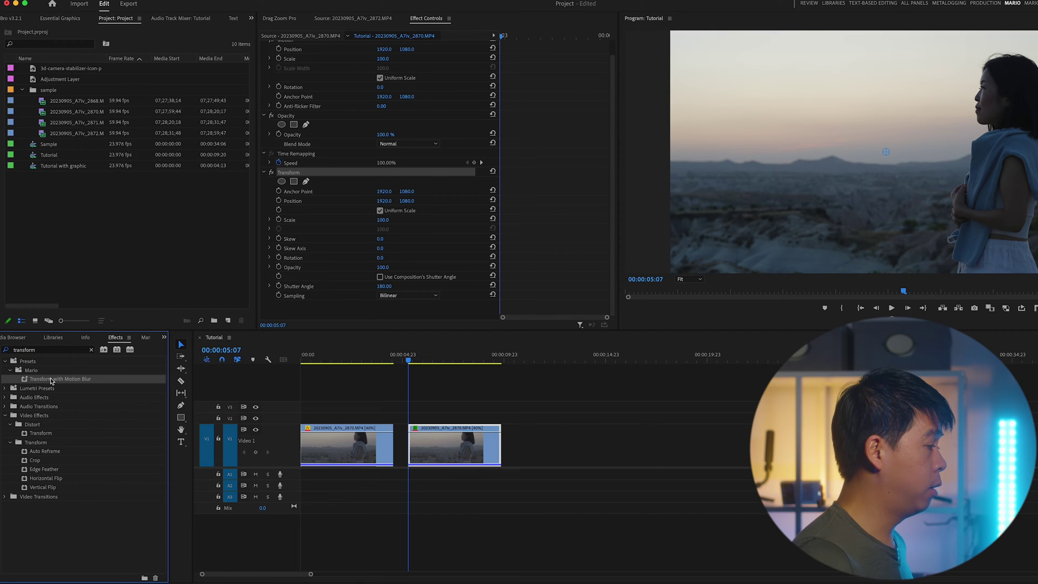
left_click_drag(52, 382, 427, 436)
scroll(600, 229, "down", 3)
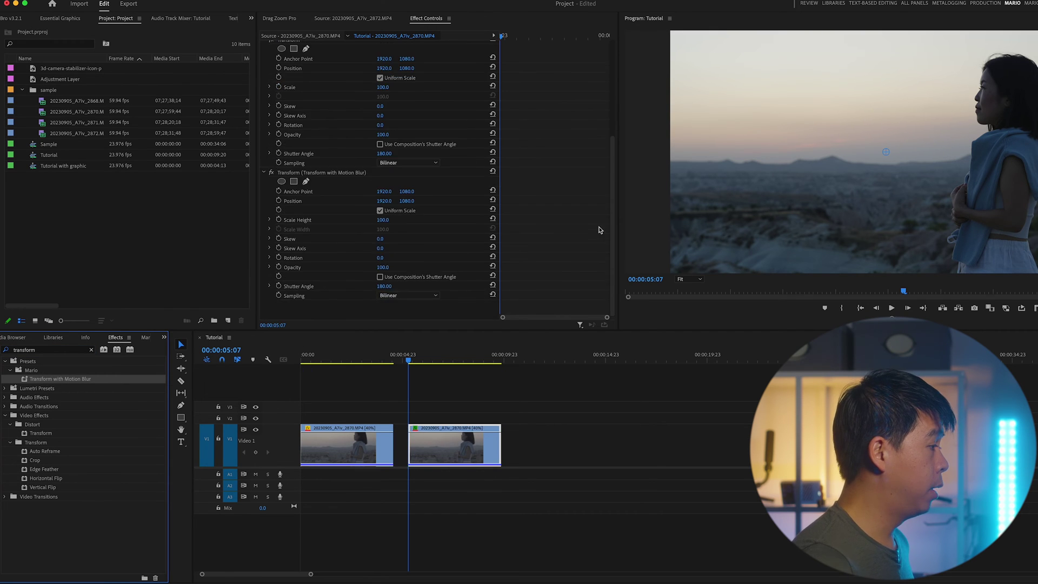
left_click(295, 123)
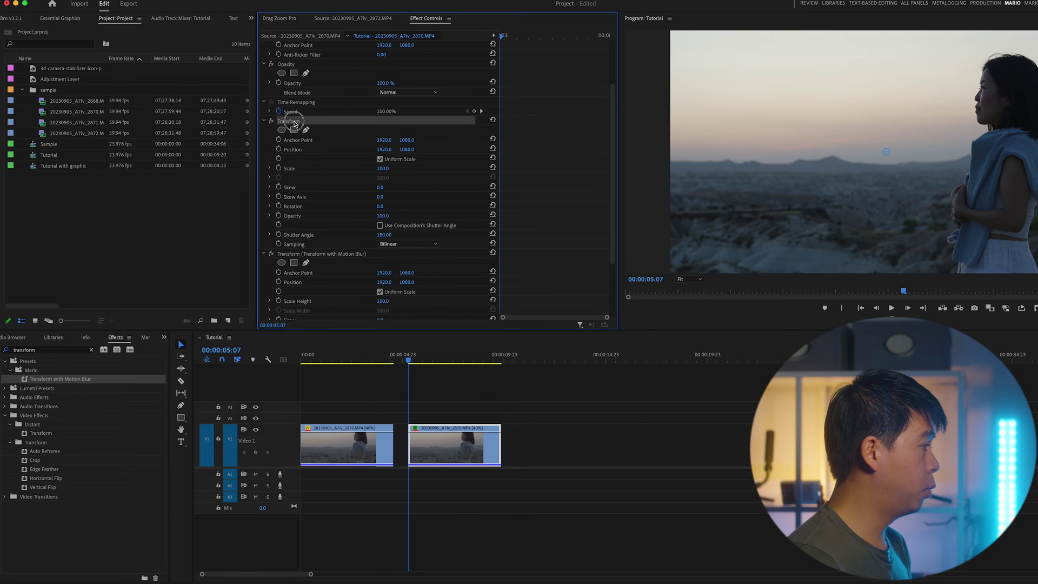
left_click(332, 130)
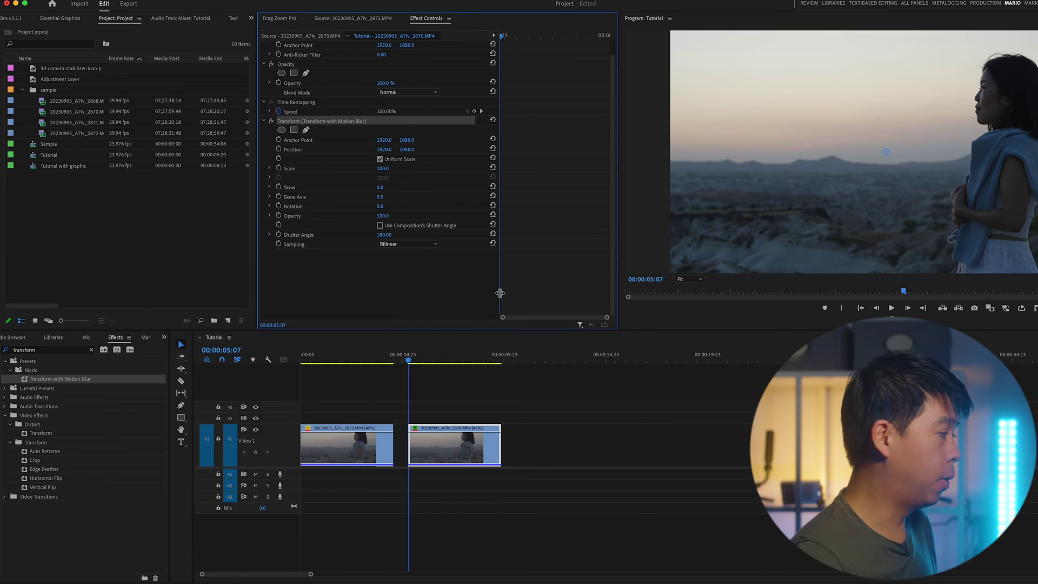
Place the camera-stabilizer icon on V2, scale it to 46.5, move it up-left, and keyframe Position
left_click(104, 243)
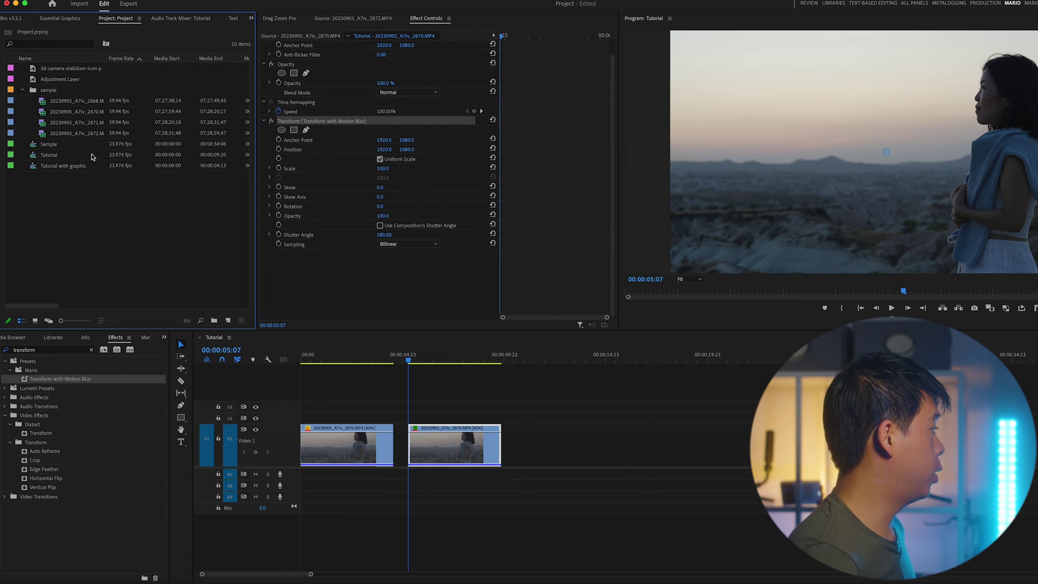
left_click_drag(39, 70, 414, 424)
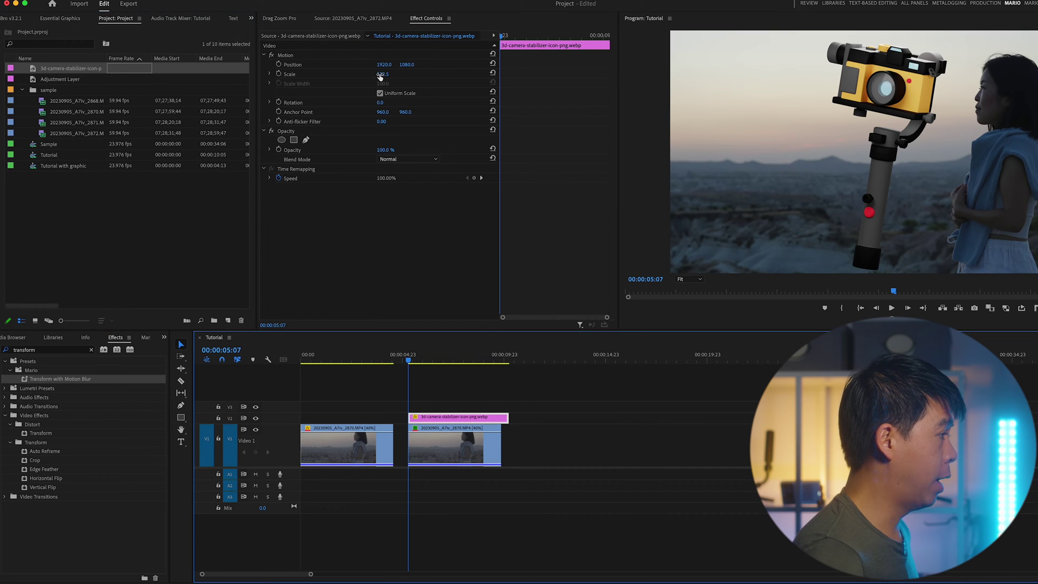
left_click_drag(381, 74, 365, 74)
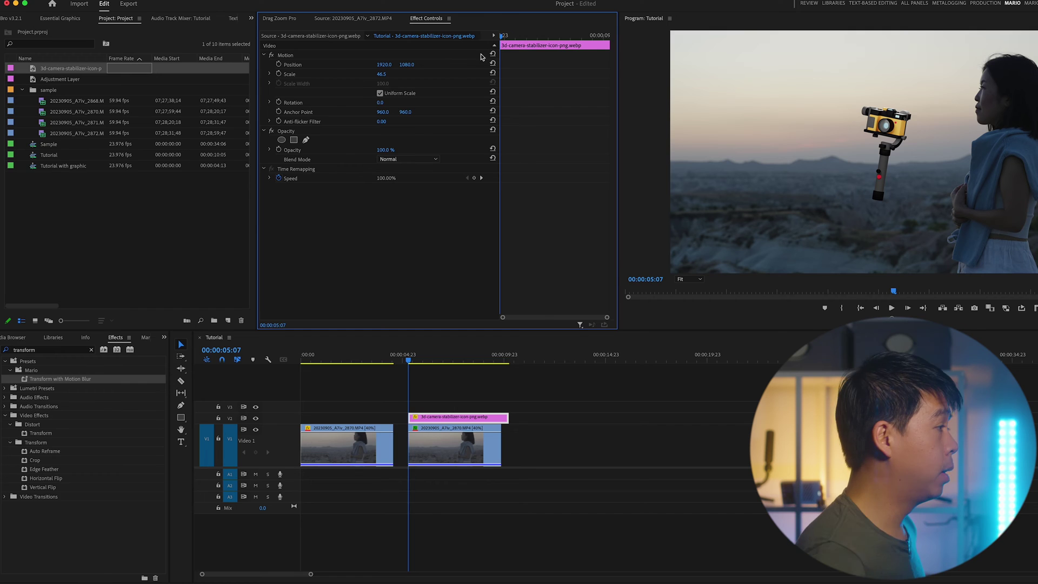
left_click_drag(891, 136, 803, 117)
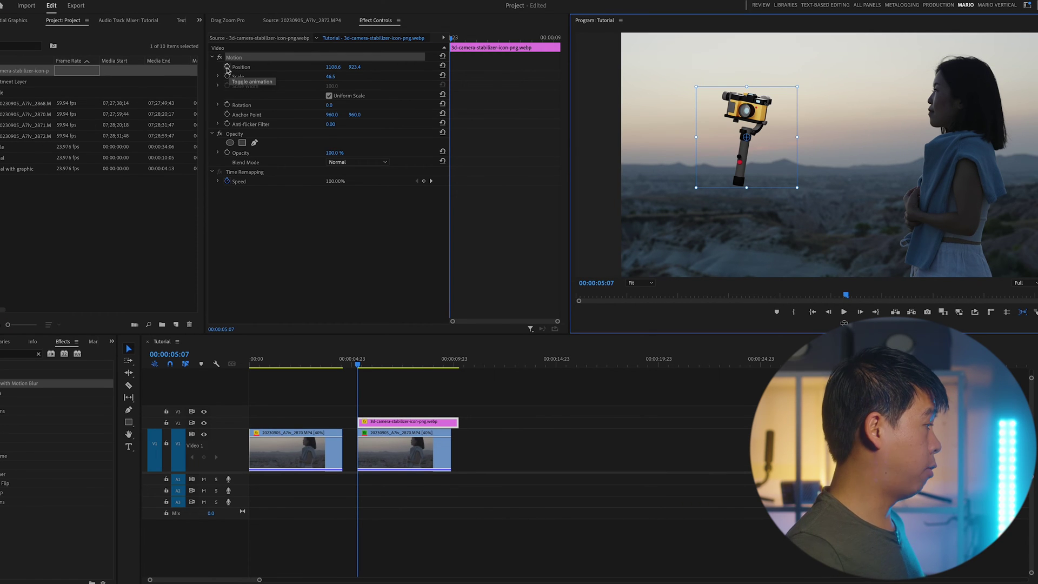
left_click(228, 67)
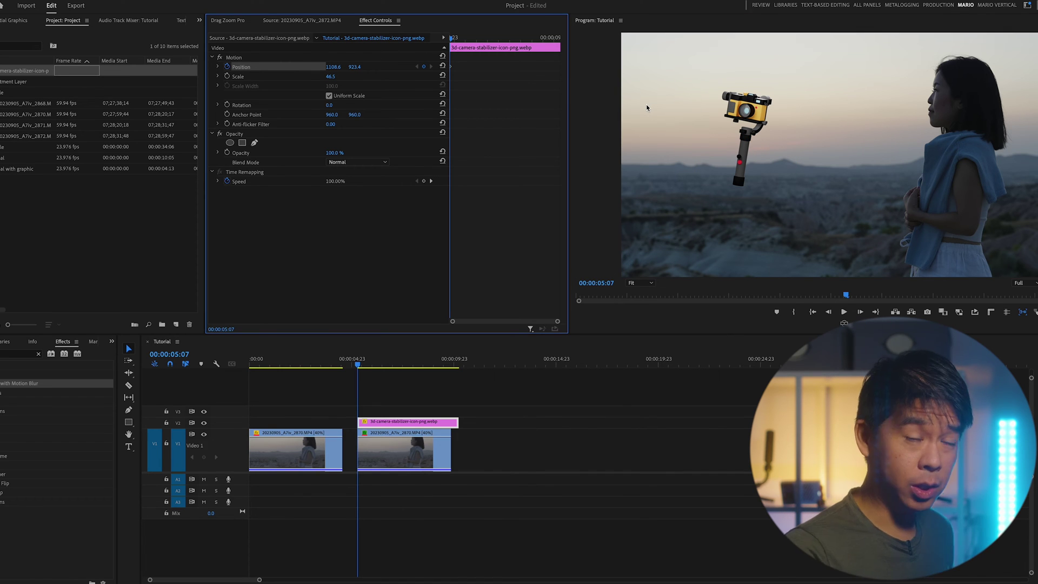
Keyframe the graphic's resting Position at 00:00:06:00 and start it off-screen left
key("space")
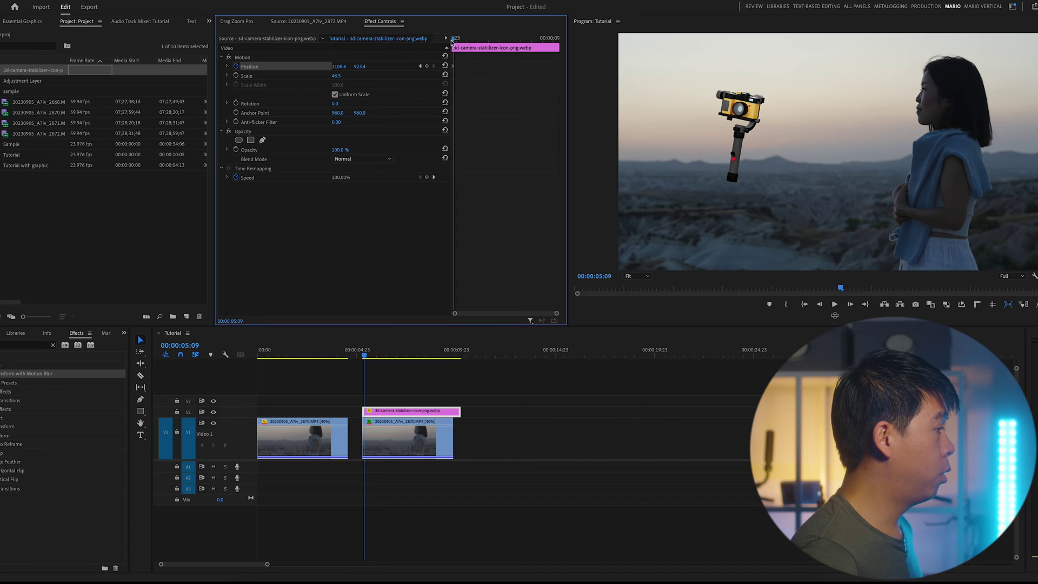
key("space")
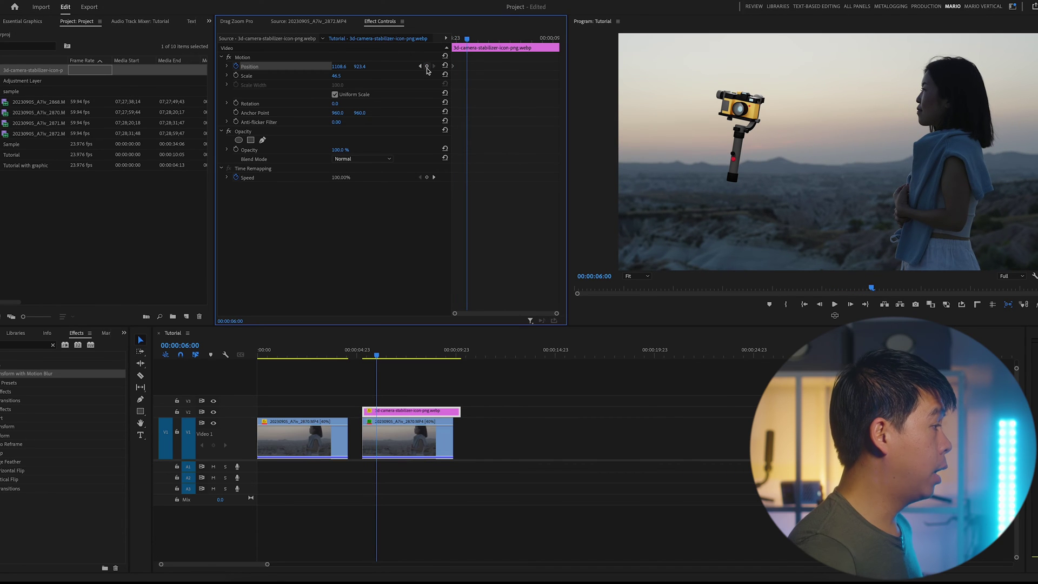
left_click(427, 67)
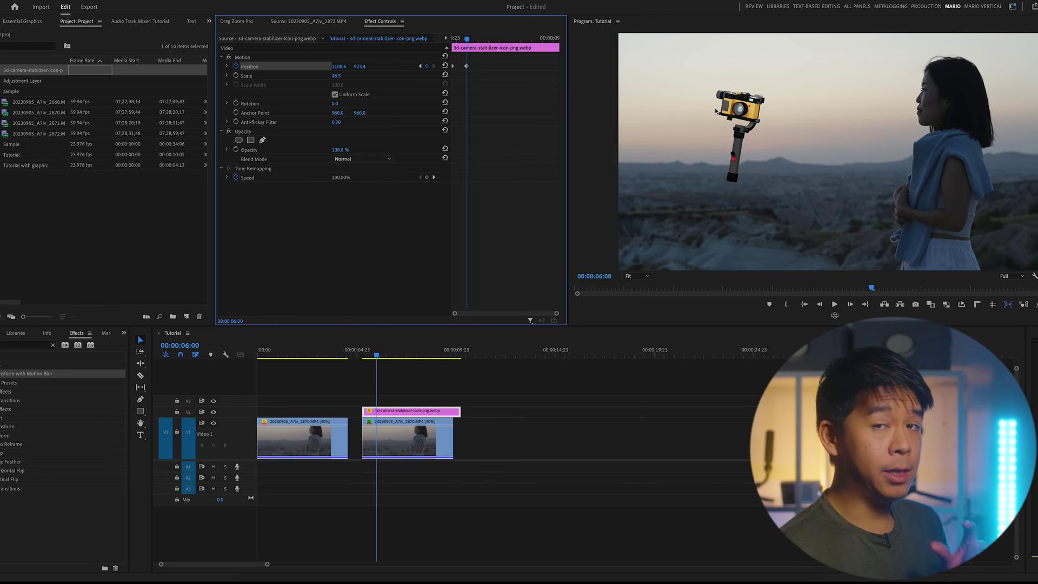
left_click(421, 67)
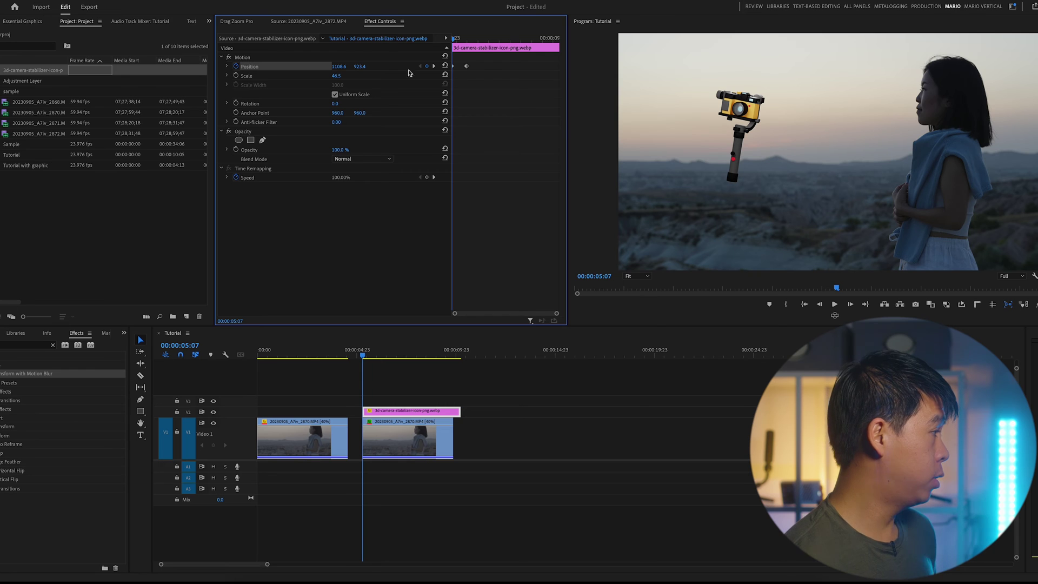
left_click_drag(339, 67, 281, 66)
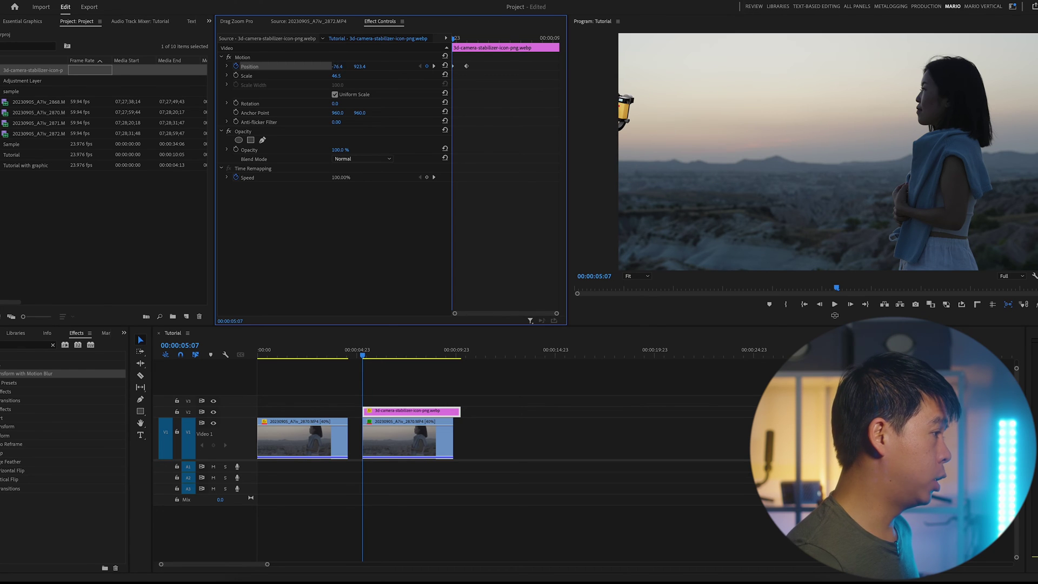
left_click_drag(344, 66, 329, 66)
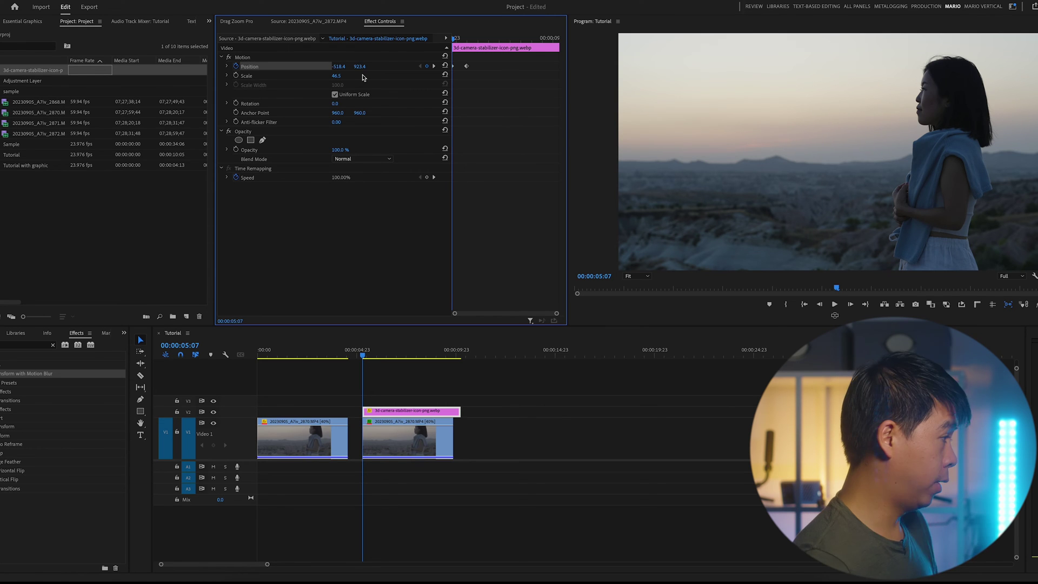
Preview the slide-in, nudge the resting keyframe earlier, and copy the graphic later on V2
key("space")
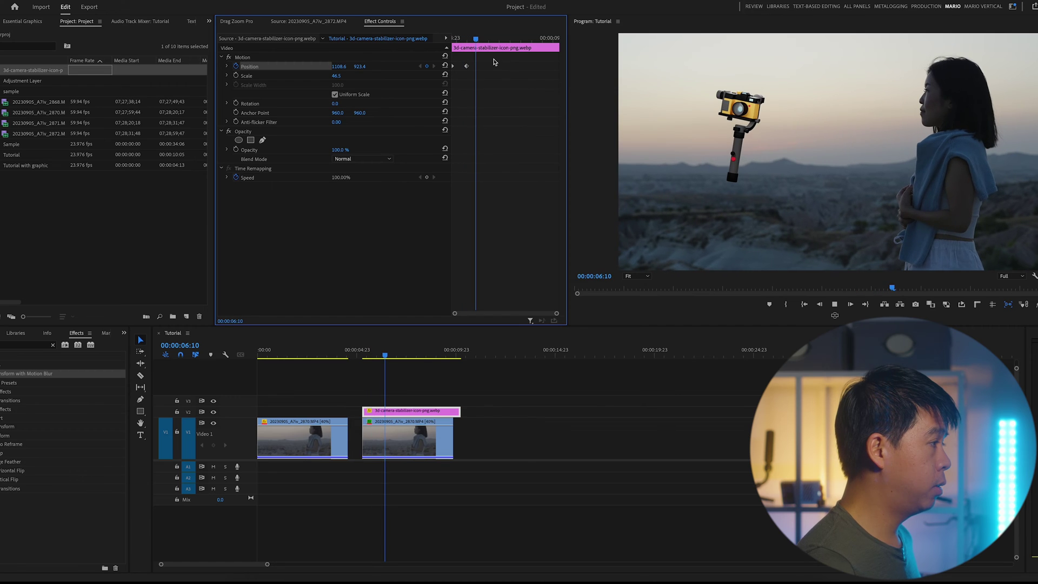
left_click_drag(466, 66, 462, 66)
key("space")
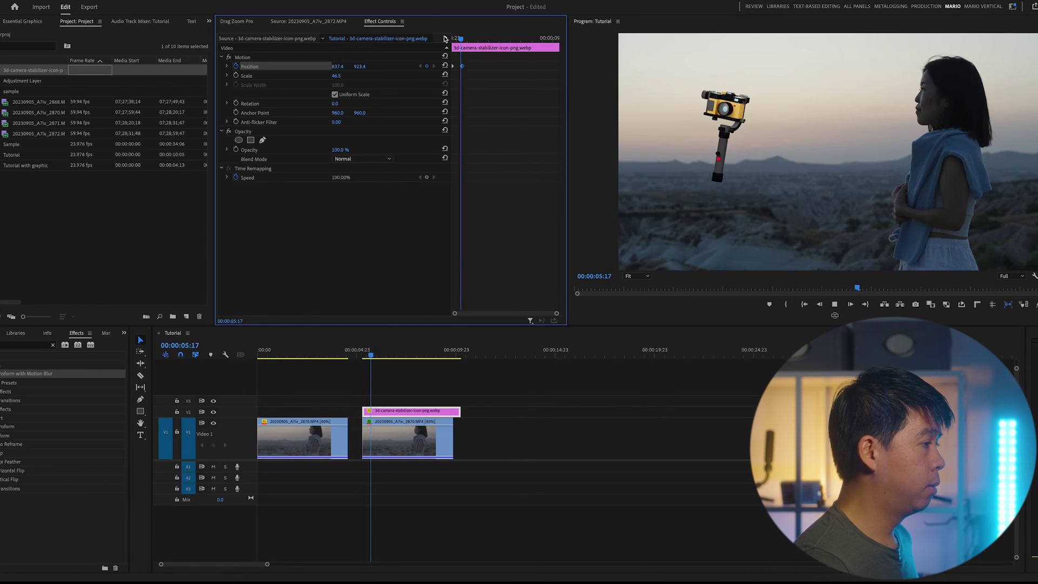
key("space")
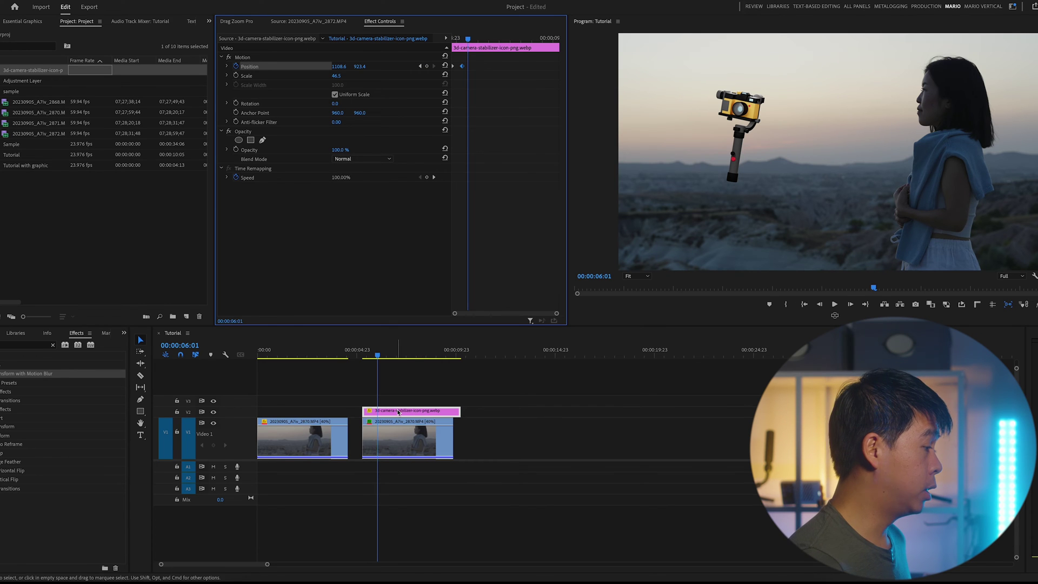
left_click_drag(398, 412, 509, 411)
On the graphic's copy, clear the Position keyframes and add Transform with Motion Blur
left_click(417, 416)
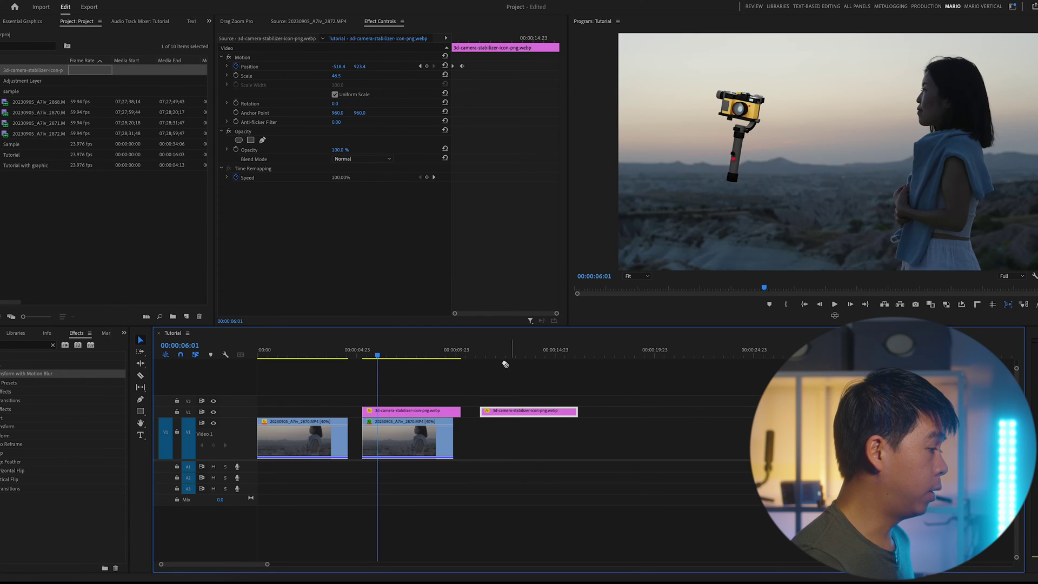
left_click(481, 353)
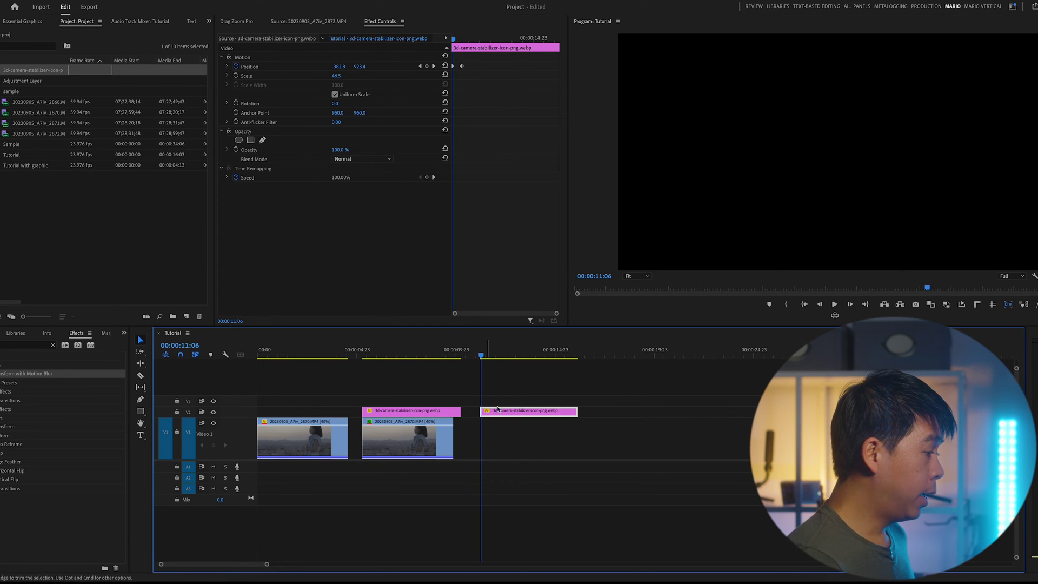
left_click_drag(482, 355, 494, 356)
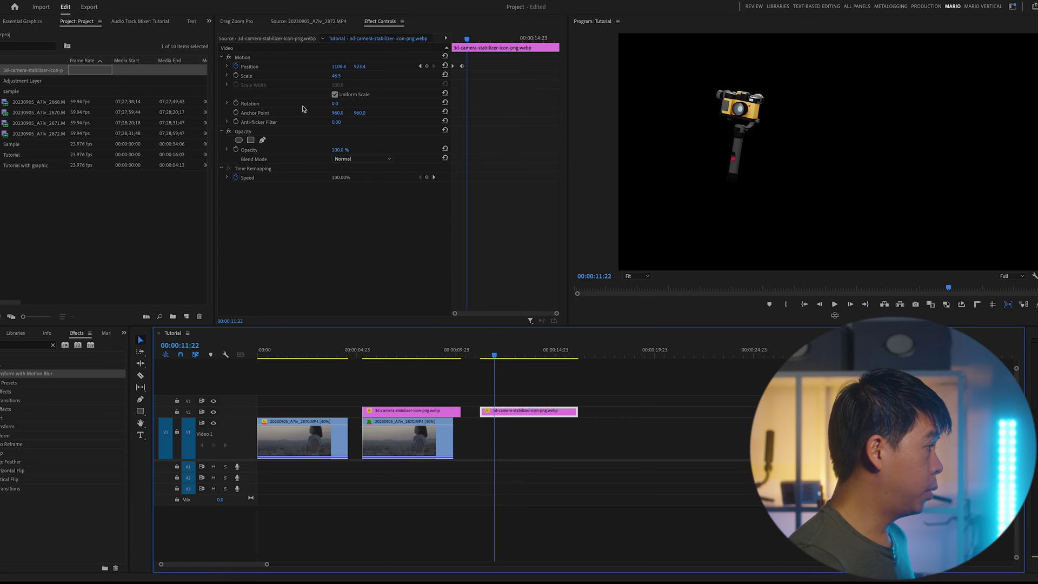
left_click(239, 68)
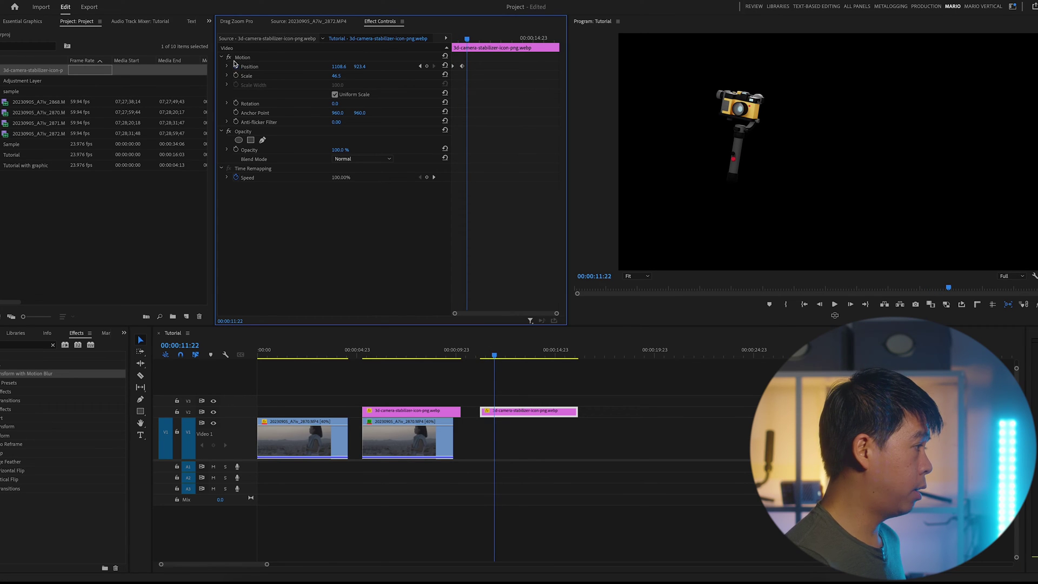
left_click(236, 66)
key("Return")
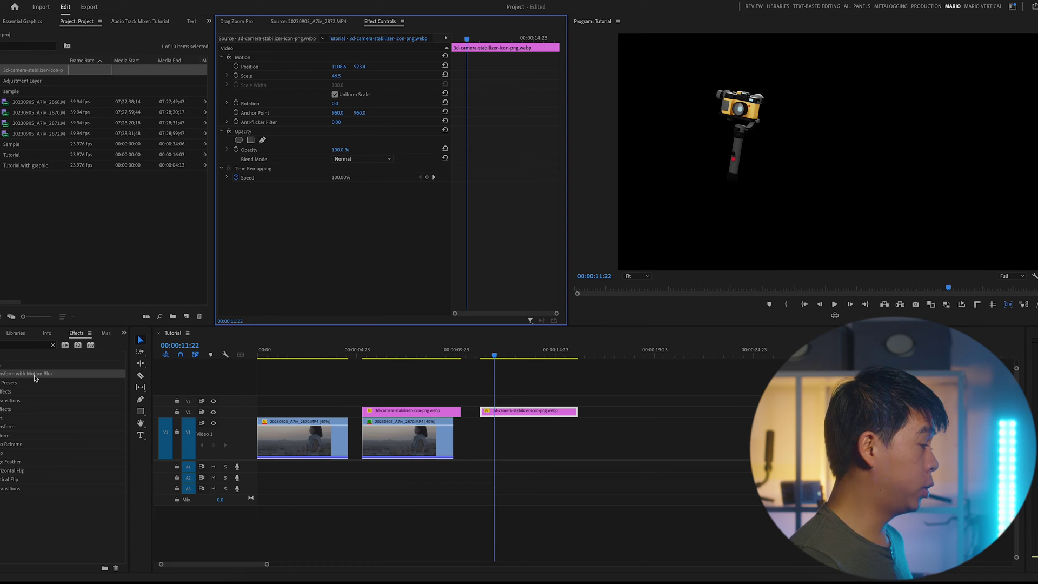
left_click_drag(34, 377, 509, 418)
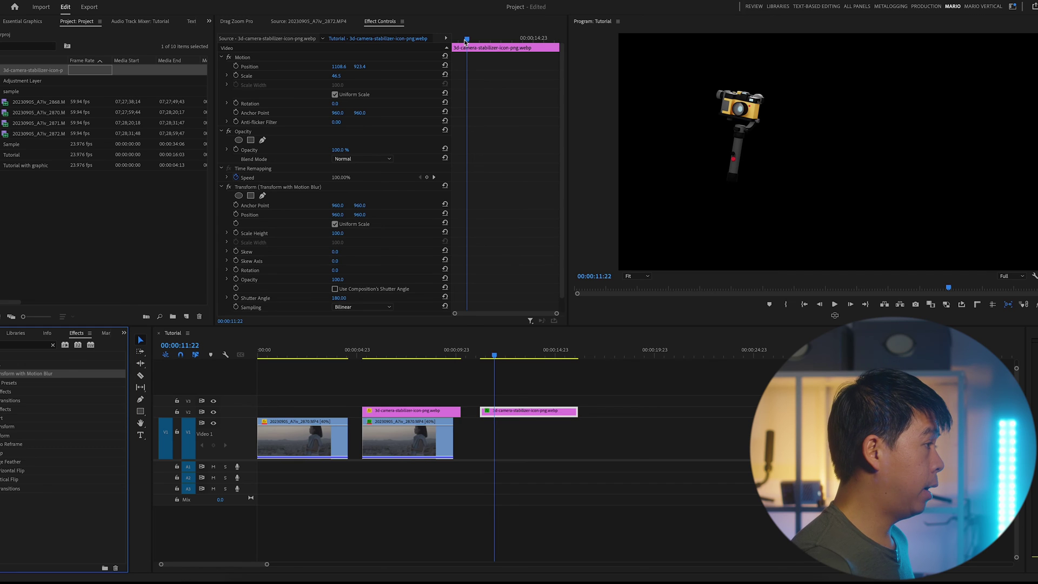
left_click_drag(466, 41, 452, 40)
Keyframe the copy's Transform Position and Rotation at 00:00:11:05 and again at 00:00:11:10
scroll(523, 203, "down", 1)
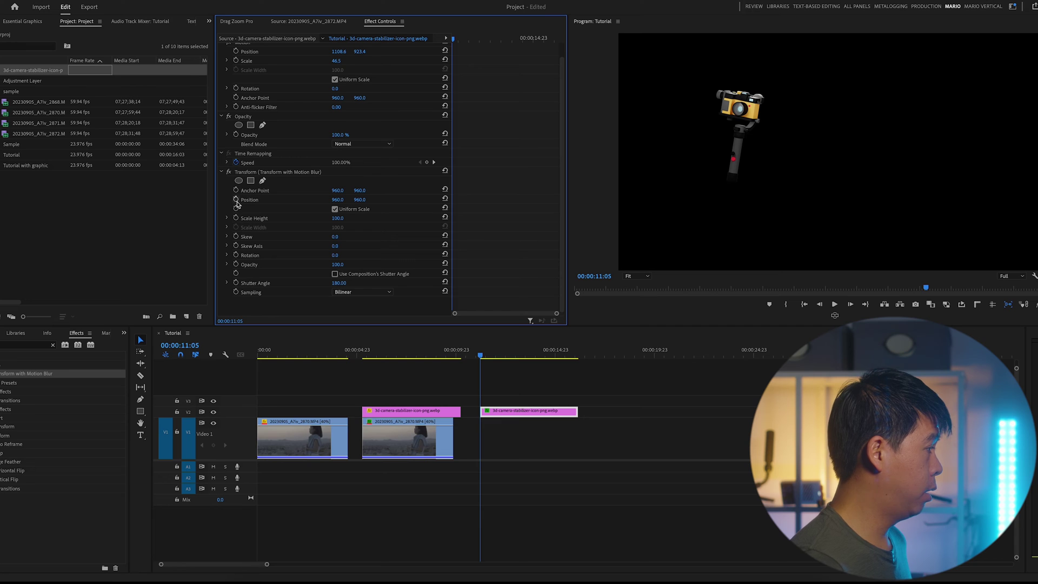
left_click(235, 200)
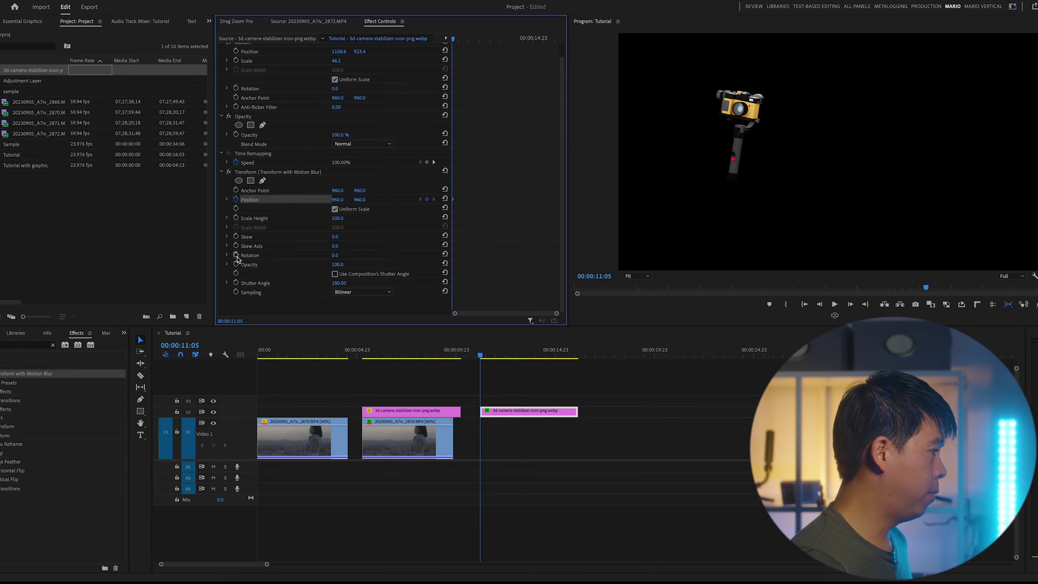
left_click(236, 256)
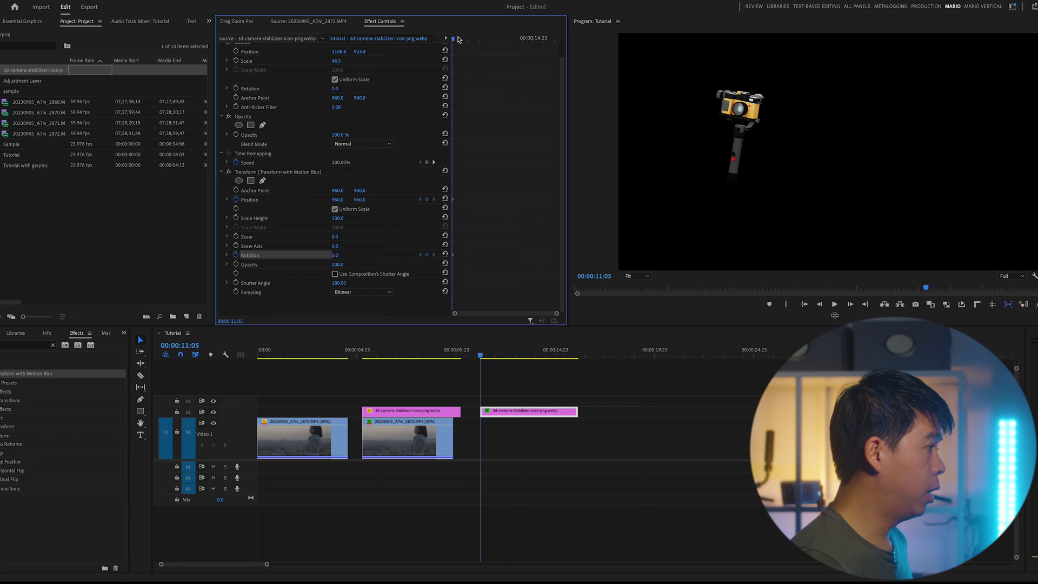
left_click(482, 72)
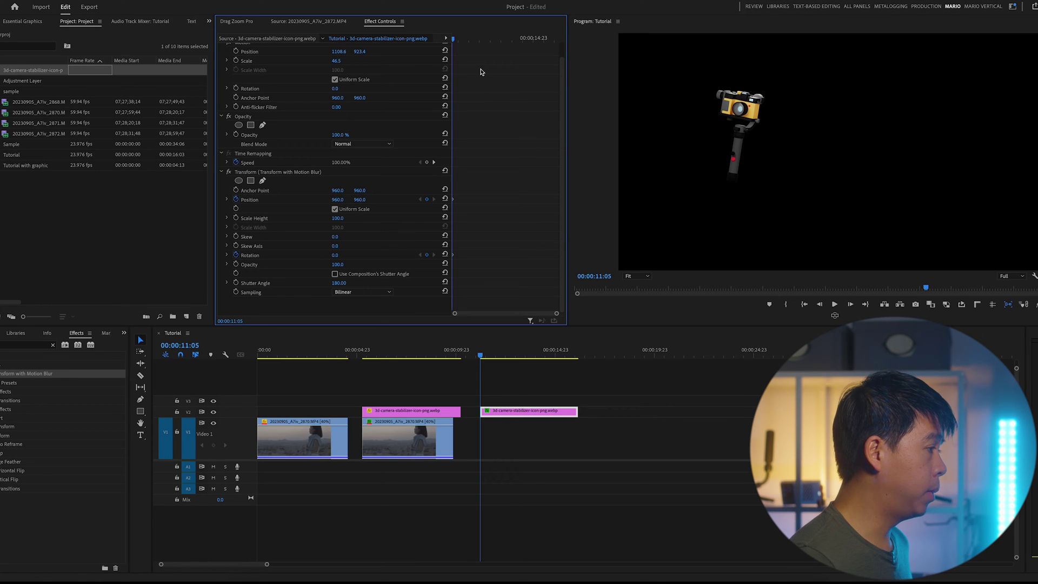
key("Right")
key("Right")
key("Right")
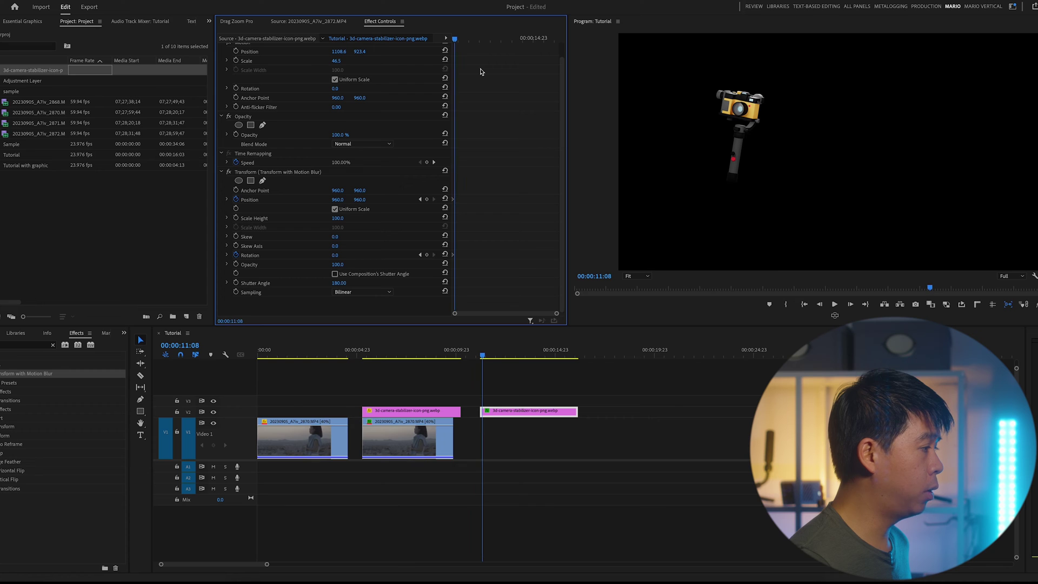
key("Right")
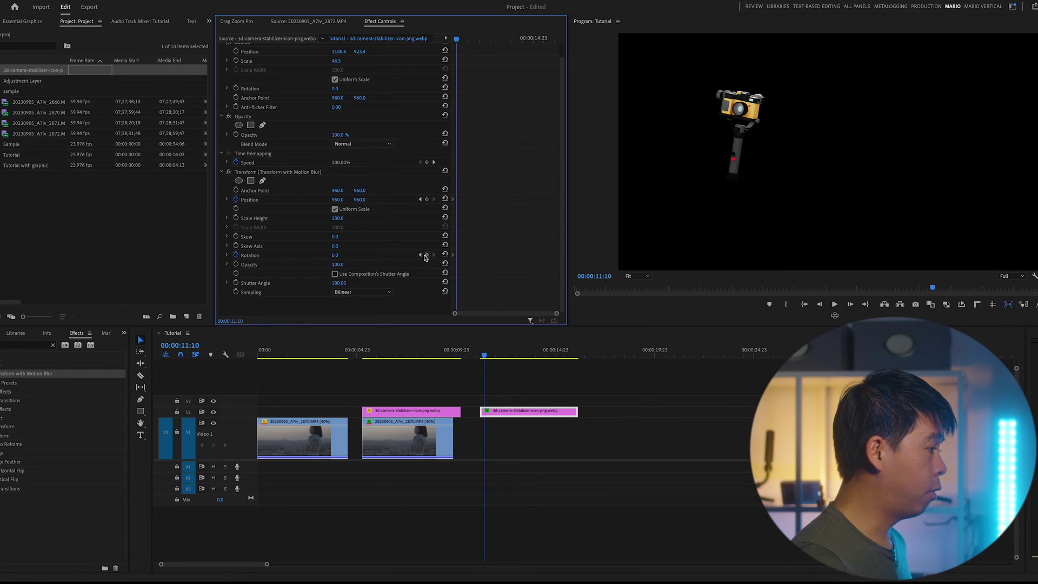
left_click(427, 254)
left_click(426, 201)
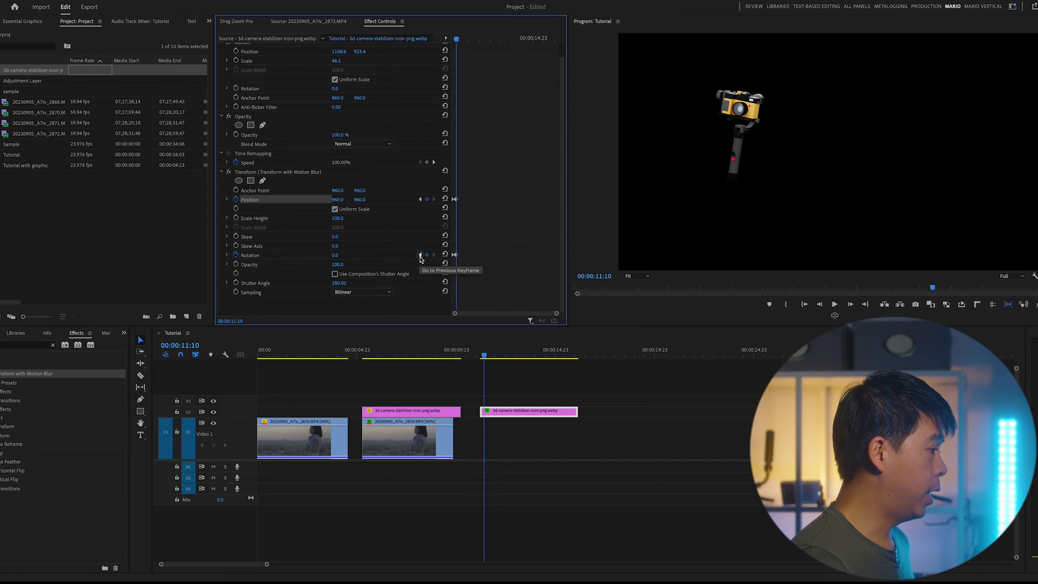
At 00:00:11:05, set Rotation to -43° and Position X to -2752, off the left edge
left_click(420, 255)
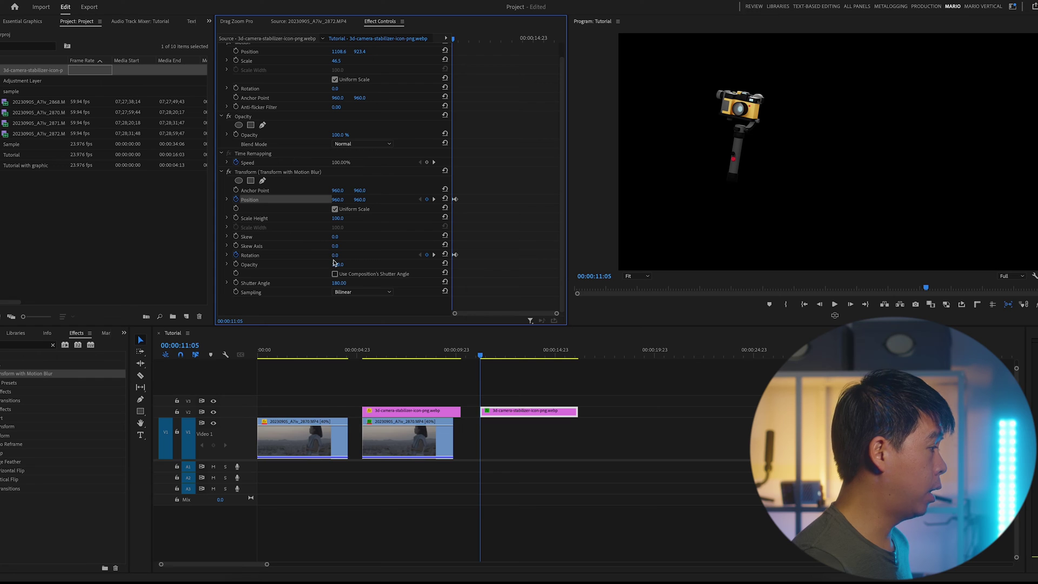
left_click_drag(336, 258, 312, 258)
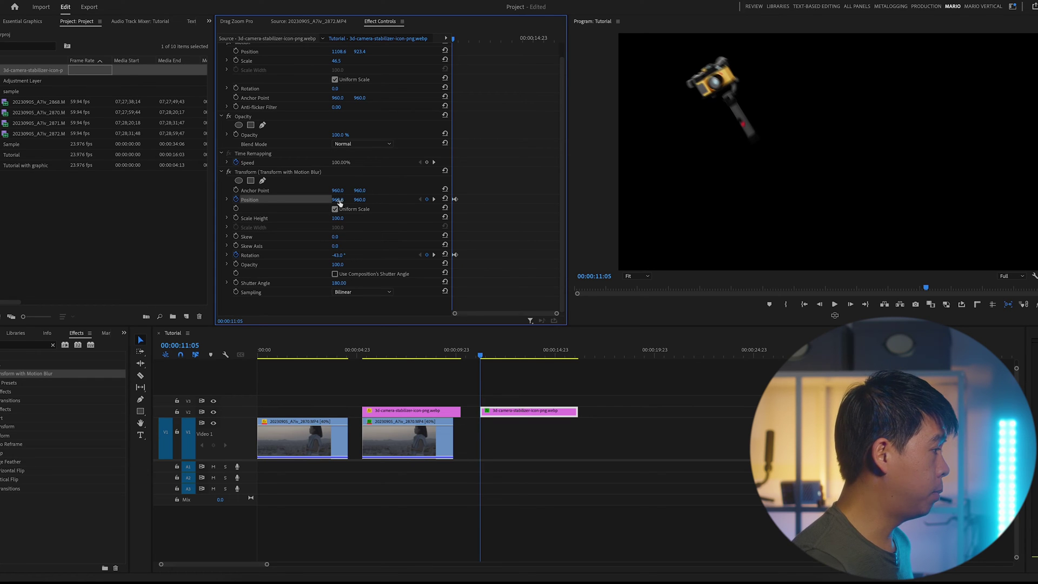
left_click_drag(339, 203, 135, 204)
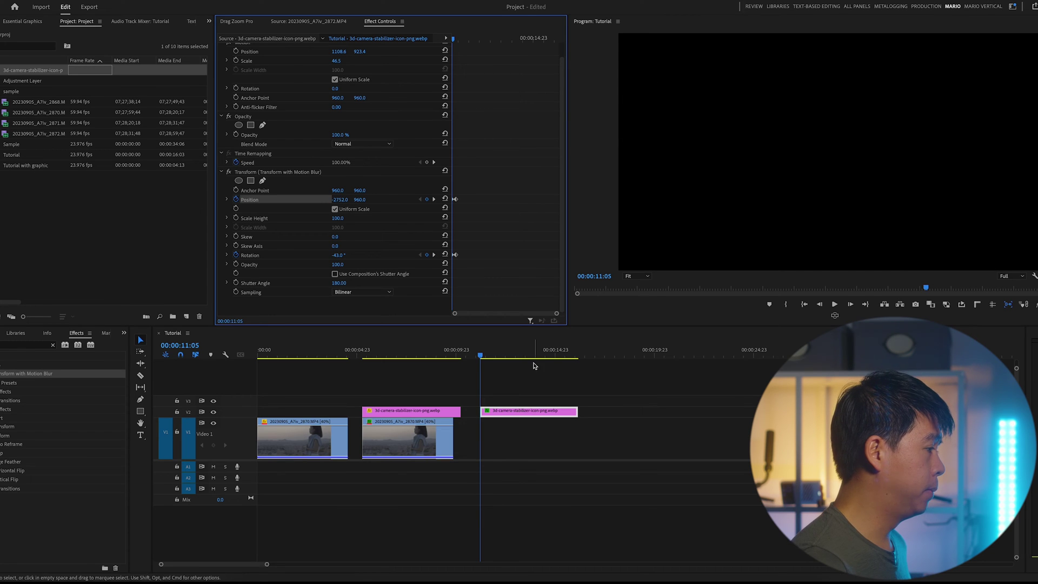
left_click(467, 196)
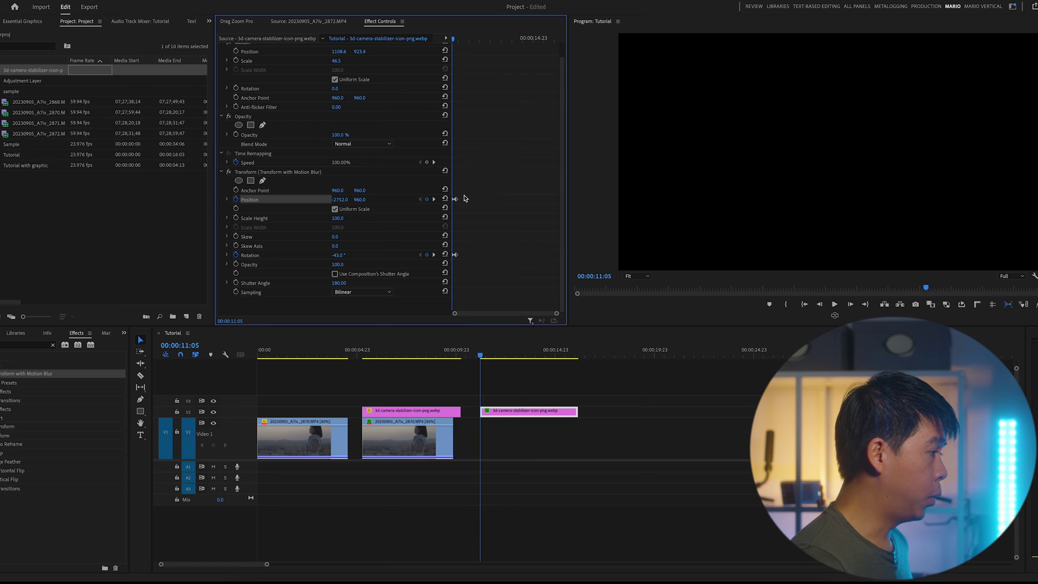
Set the first Position and Rotation keyframes to Ease Out
scroll(490, 200, "up", 3)
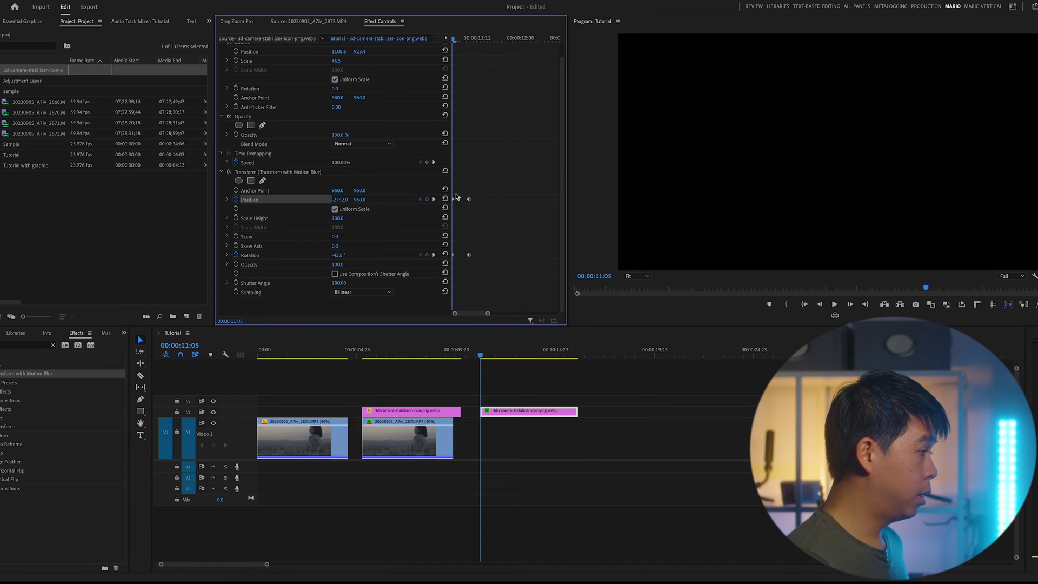
left_click_drag(460, 189, 438, 280)
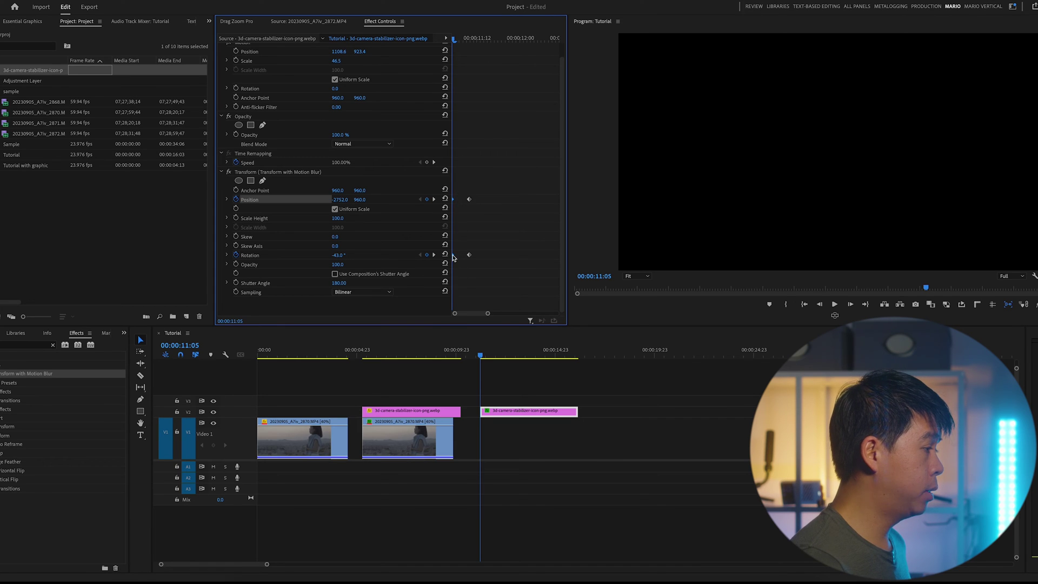
right_click(453, 258)
mouse_move(497, 338)
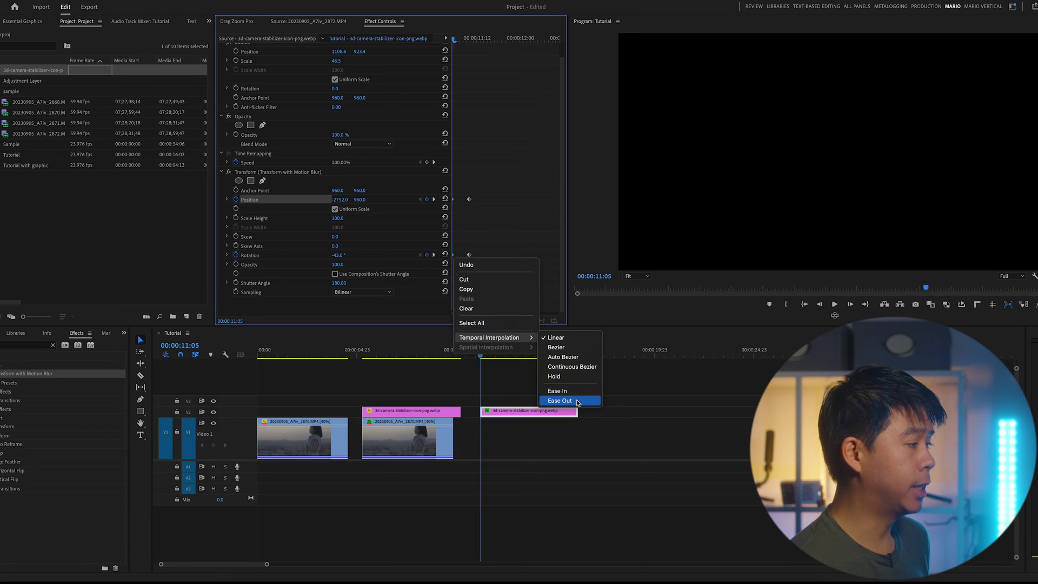
left_click(578, 403)
Select the second Position and Rotation keyframes and bring up their Temporal Interpolation options
left_click_drag(475, 195, 470, 258)
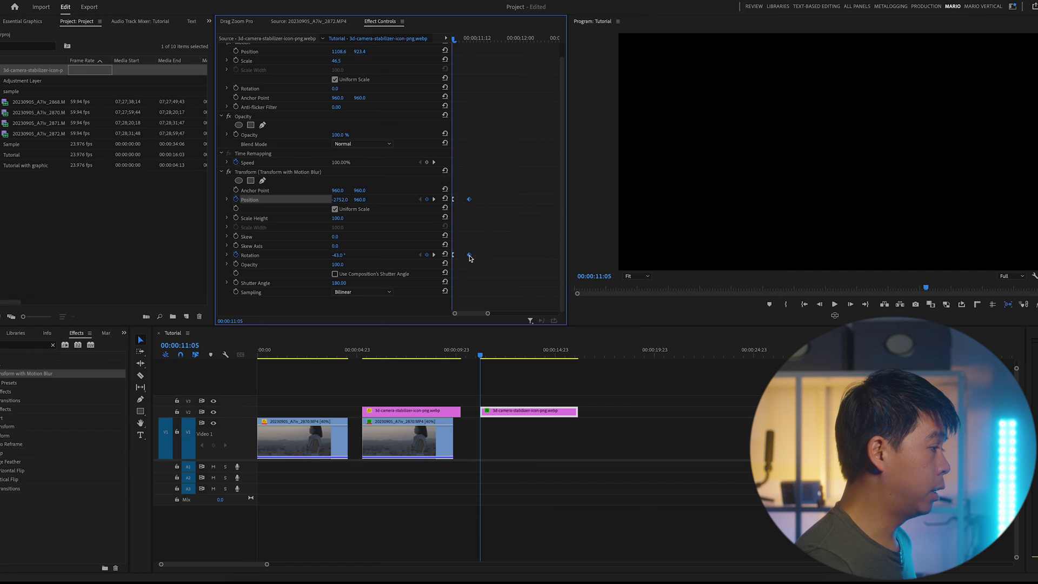
right_click(469, 258)
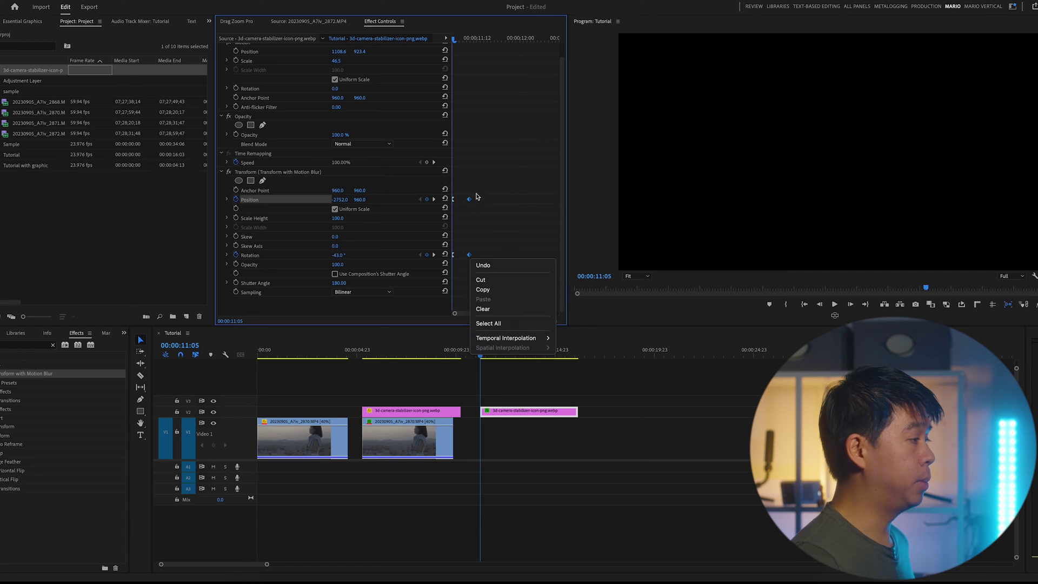
mouse_move(543, 338)
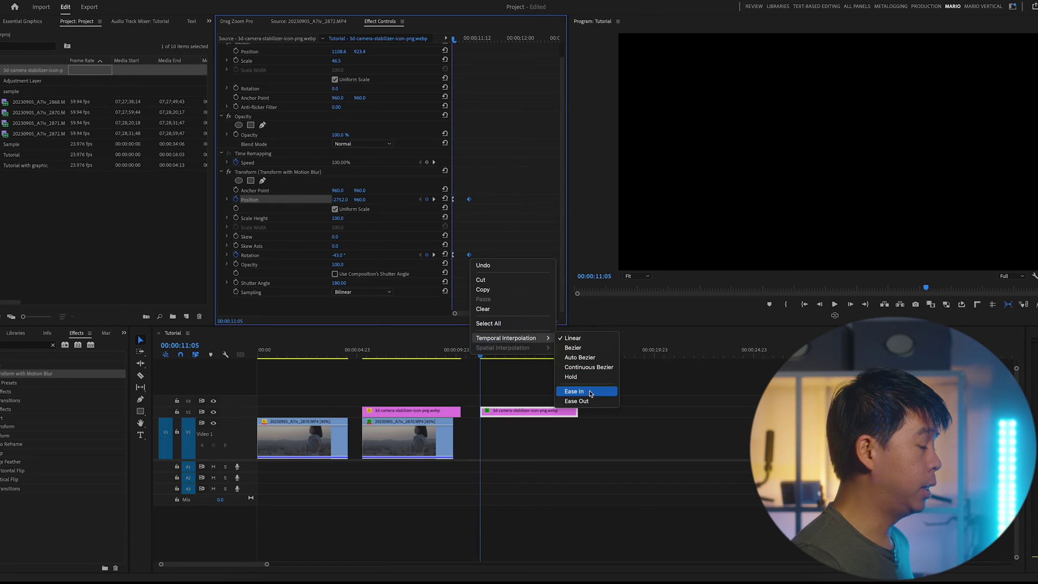
Ease out the stabilizer icon's Position and Rotation keyframes and preview the animation
left_click(577, 401)
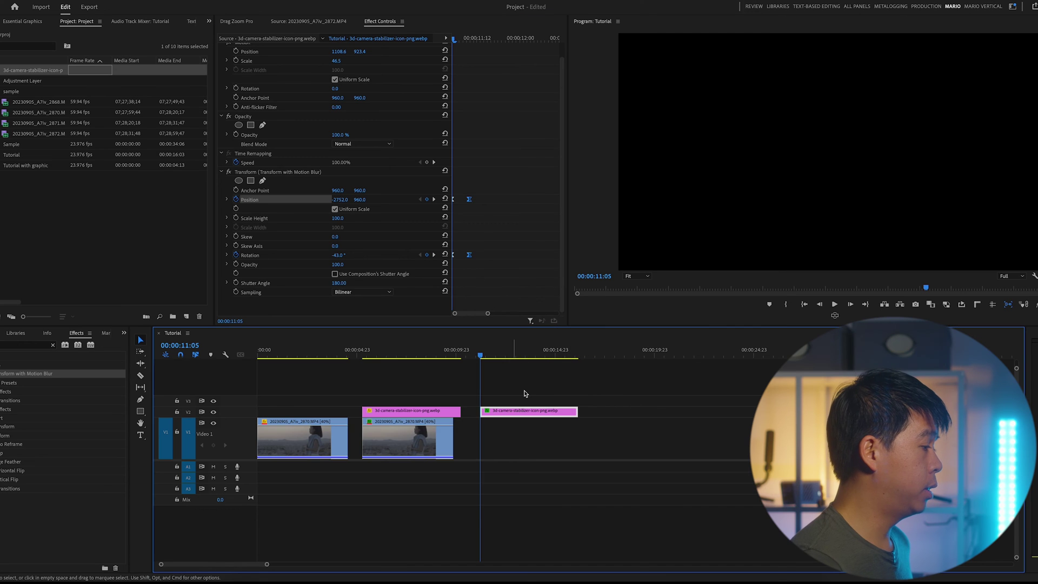
key("space")
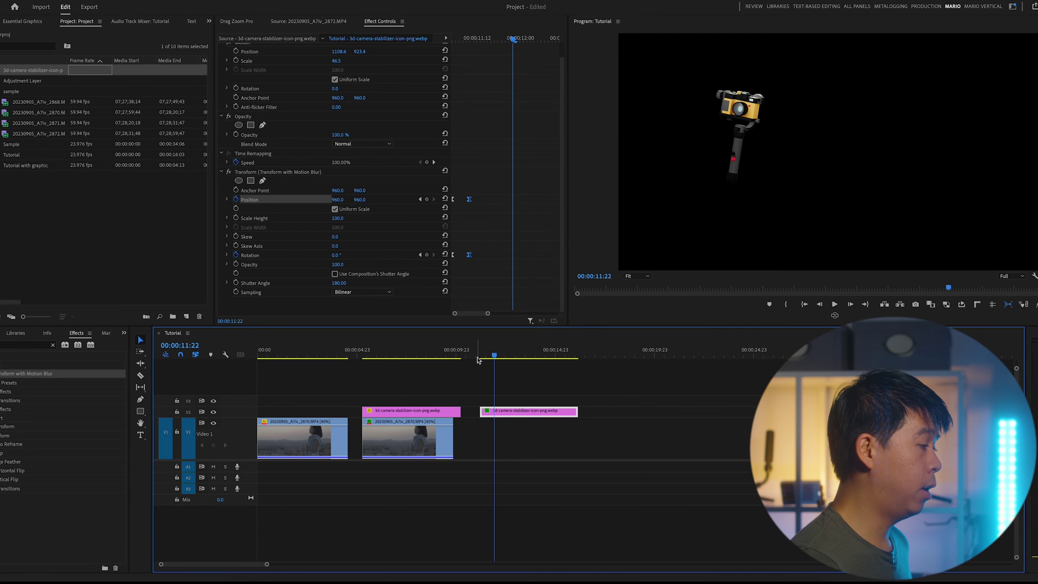
key("space")
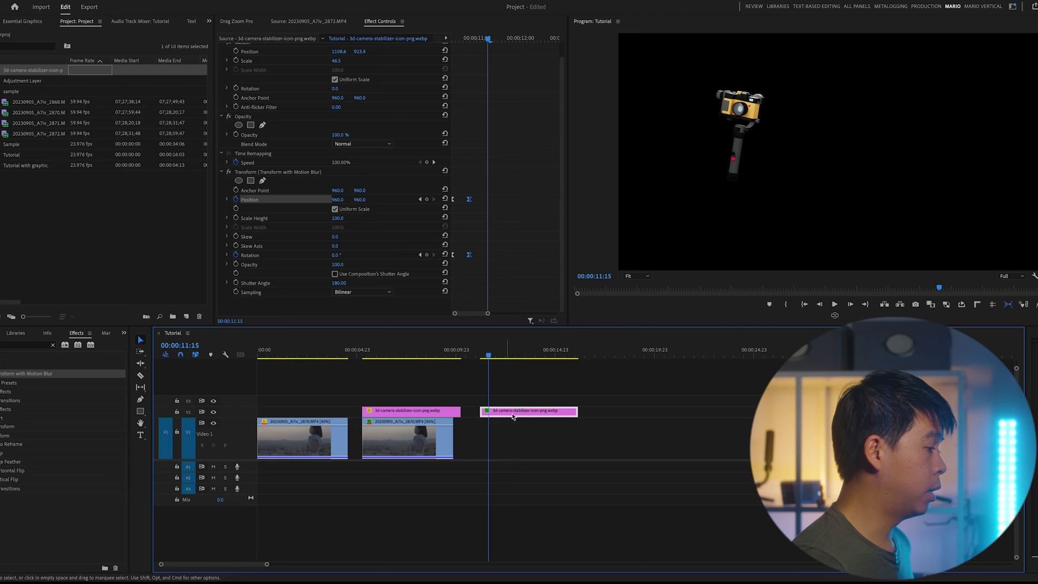
Move the stabilizer icon clip to V3 and reposition the V2 icon clip beneath it
left_click_drag(513, 415, 396, 400)
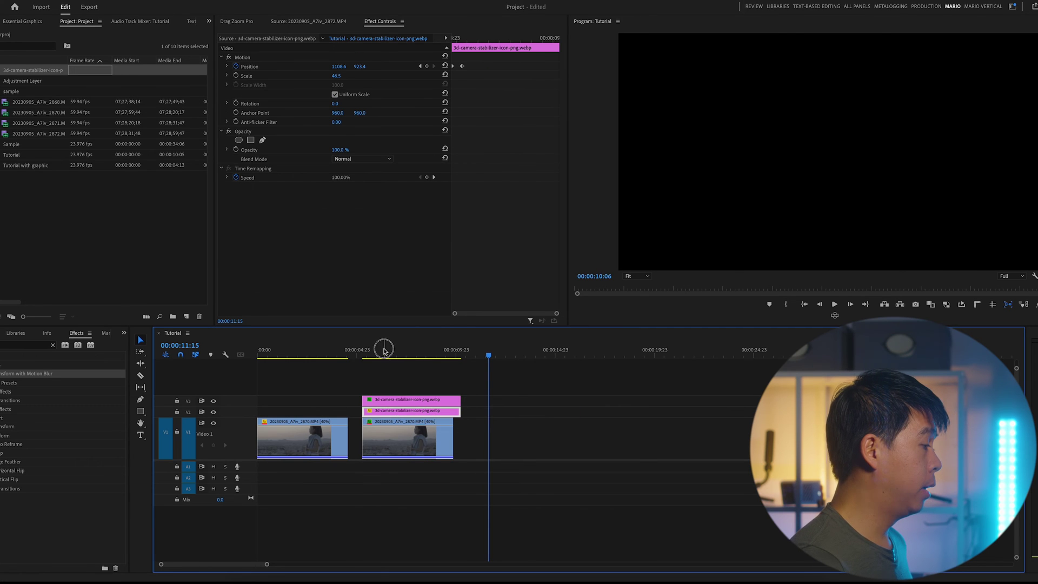
left_click_drag(384, 350, 367, 352)
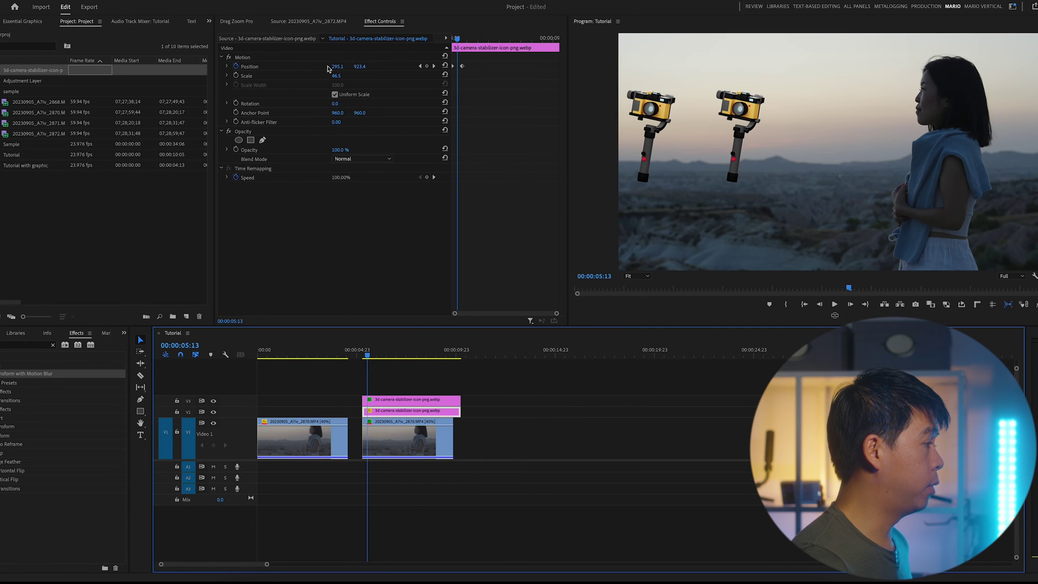
left_click_drag(430, 412, 556, 412)
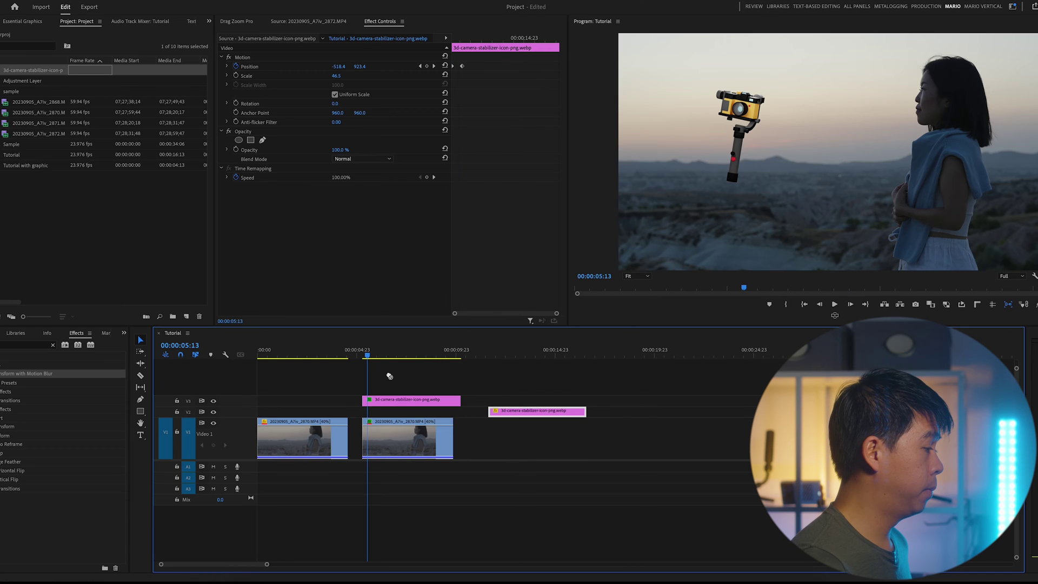
left_click(361, 350)
left_click_drag(361, 350, 375, 351)
left_click_drag(492, 411, 379, 412)
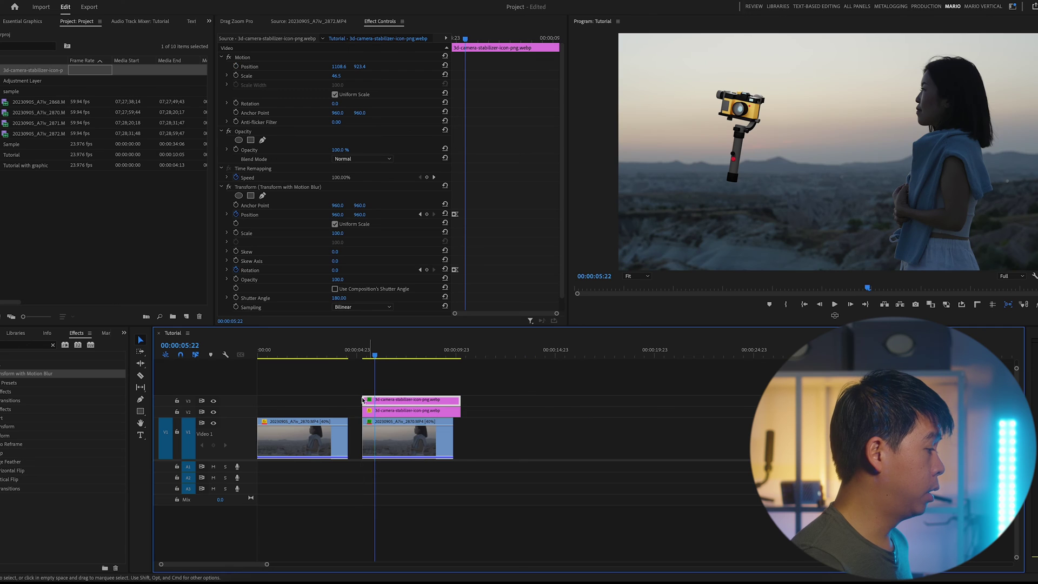
Preview each icon alone around 5:14, hiding V2 first, then hiding V3 and showing V2
left_click(214, 412)
key("space")
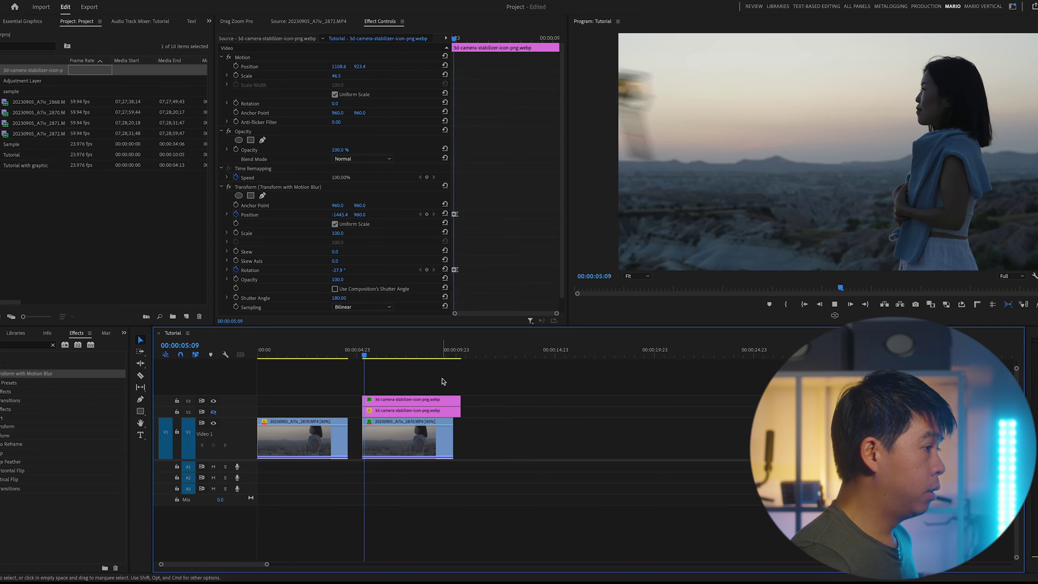
left_click(441, 381)
left_click_drag(373, 352, 362, 354)
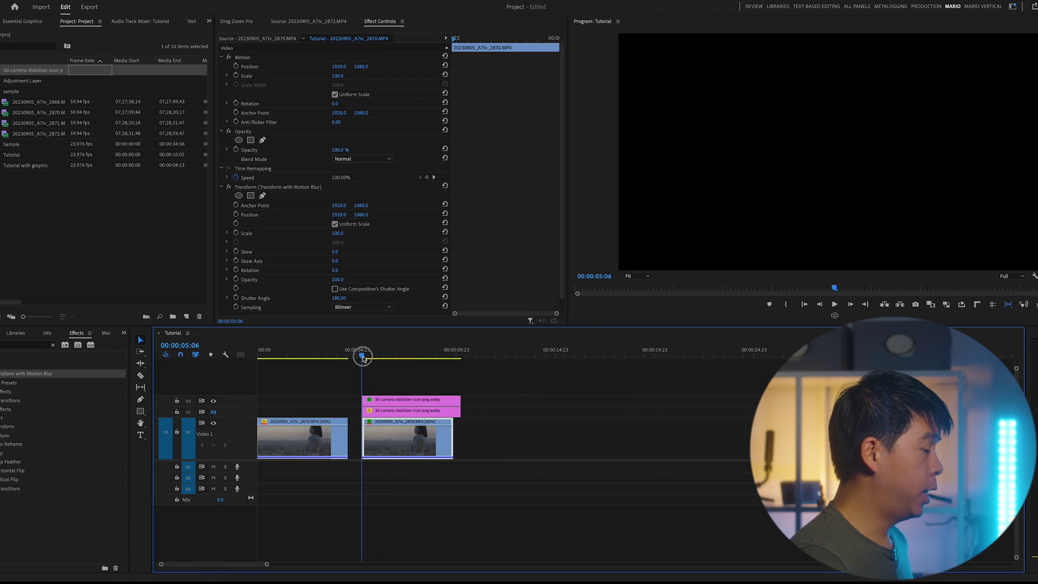
key("space")
left_click(411, 400)
left_click(214, 400)
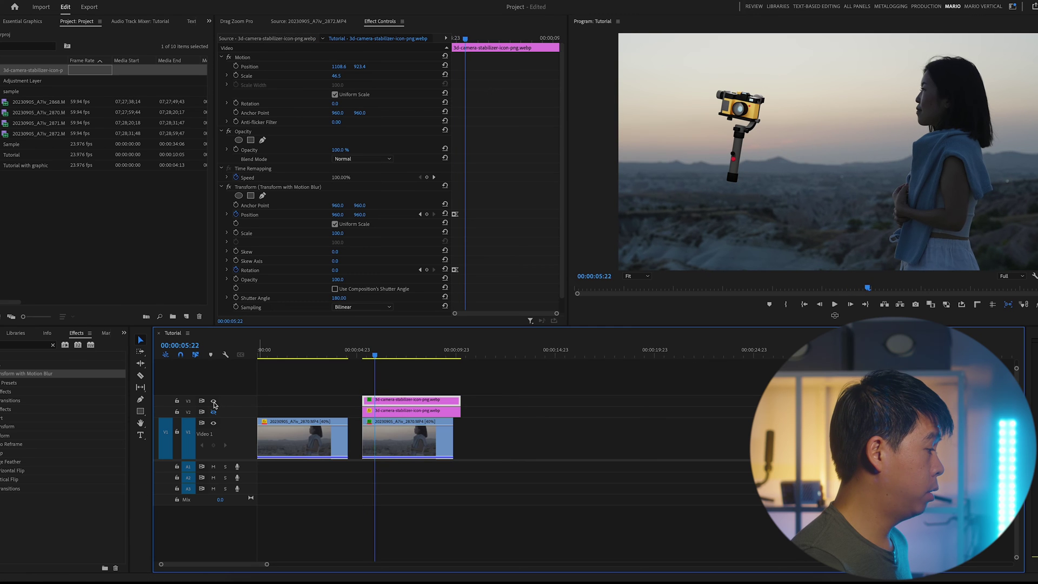
left_click(213, 412)
left_click(365, 352)
key("space")
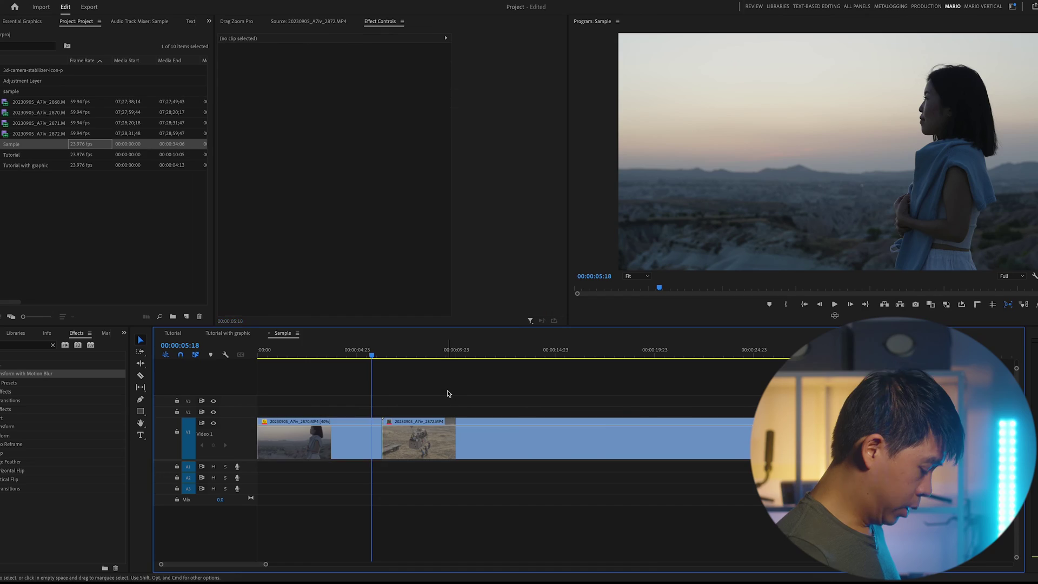
Razor the 2872 clip and delete its tail so the Sample sequence ends near 9 seconds
key("super+z")
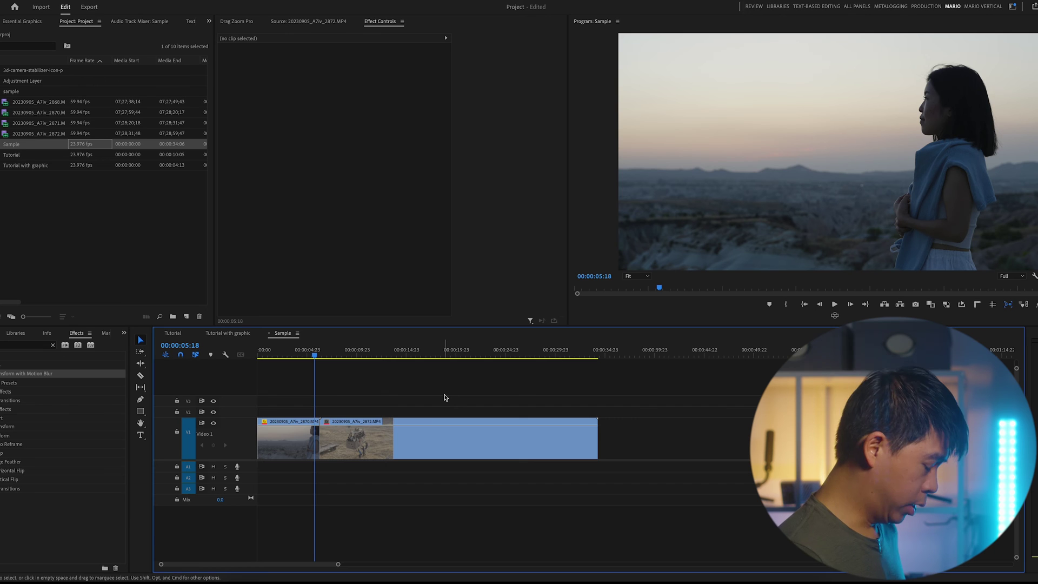
left_click(379, 441)
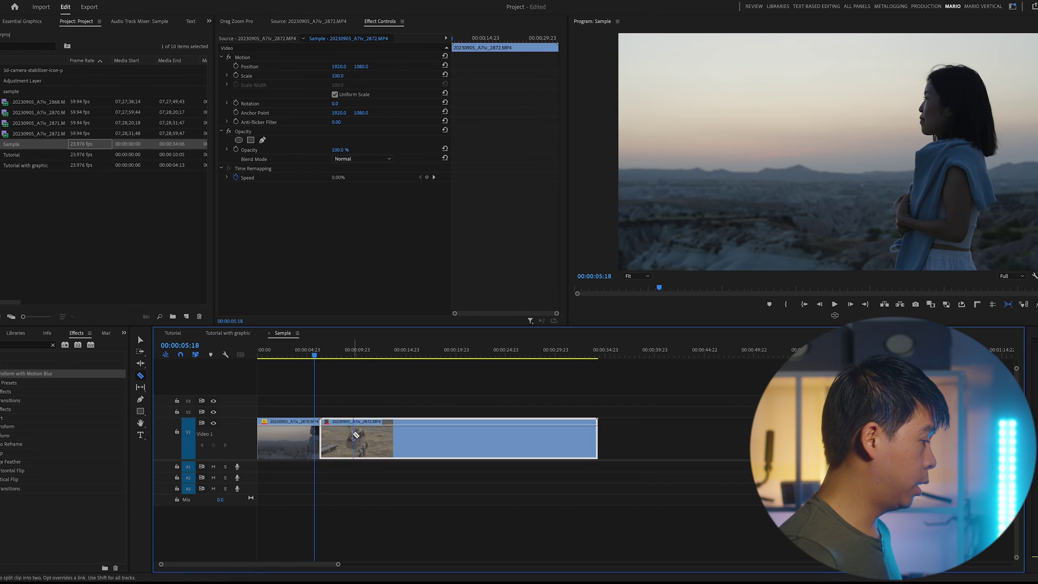
left_click(354, 439)
key("Delete")
key("equal")
key("equal")
Create a 3840×2160 Adjustment Layer, remove the duplicate item, and place it on V2 near 5:18
left_click(5, 223)
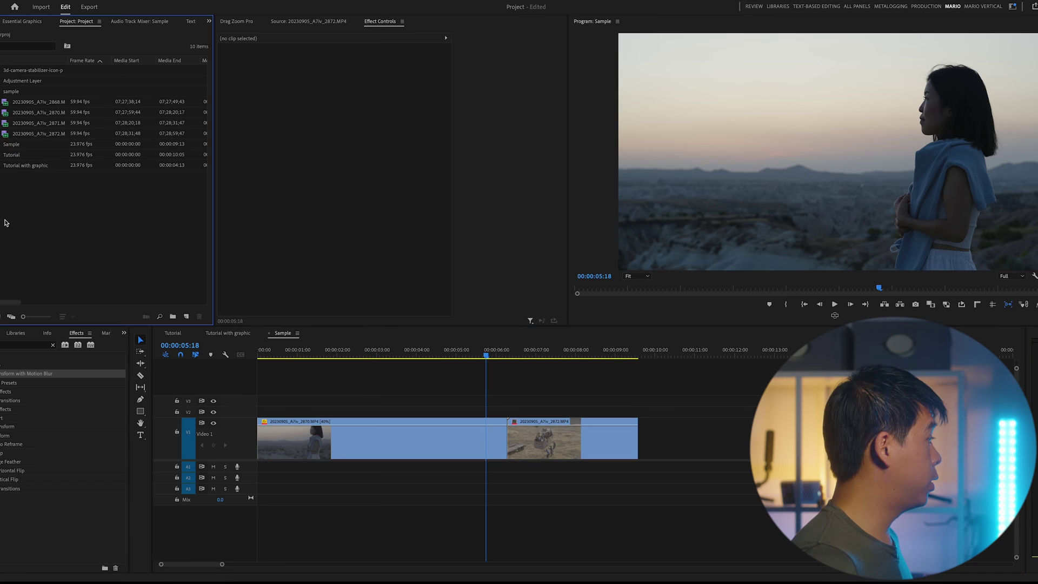
right_click(60, 236)
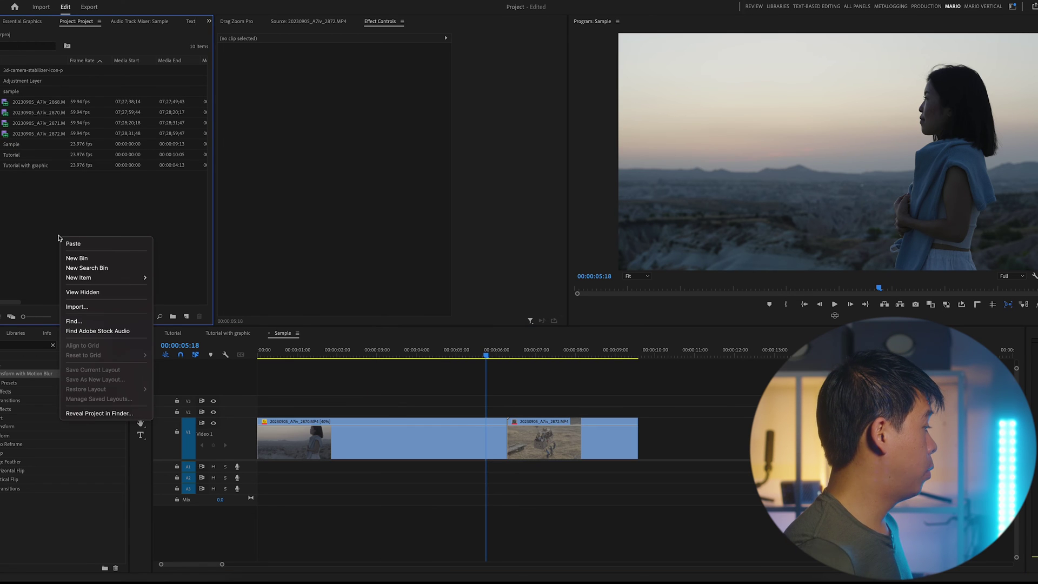
mouse_move(122, 281)
left_click(178, 306)
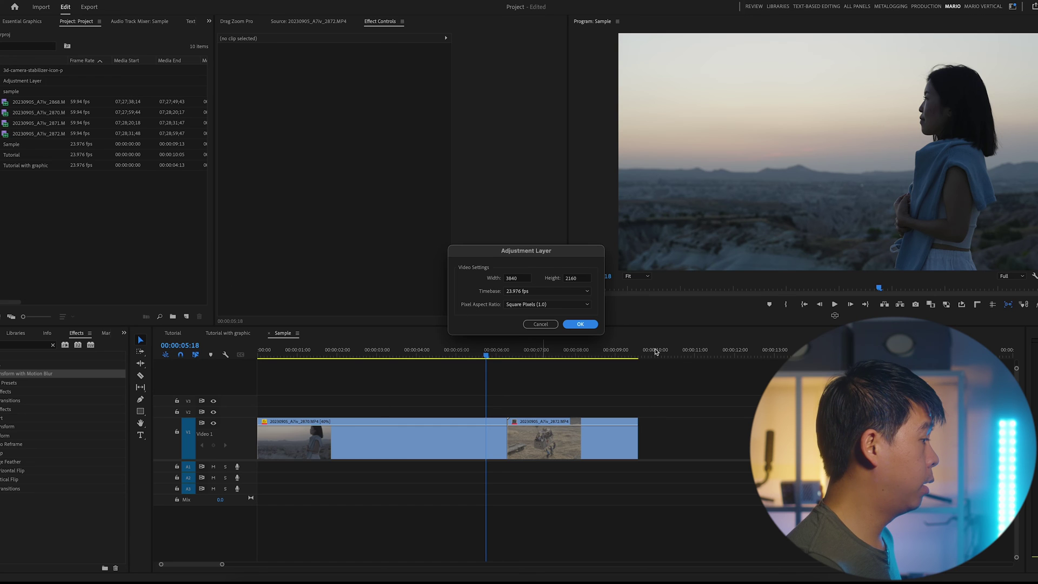
left_click(580, 324)
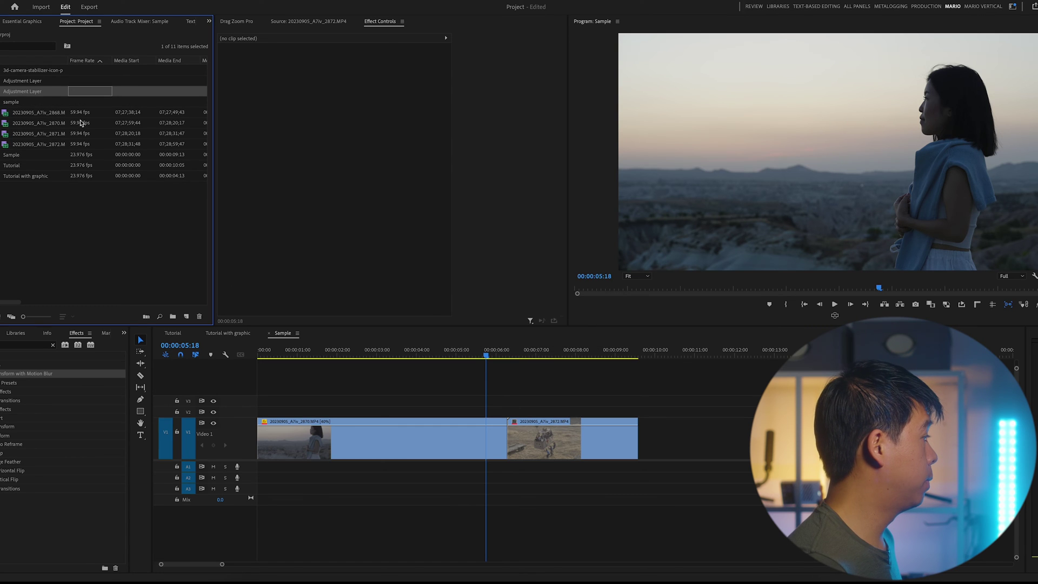
left_click(2, 82)
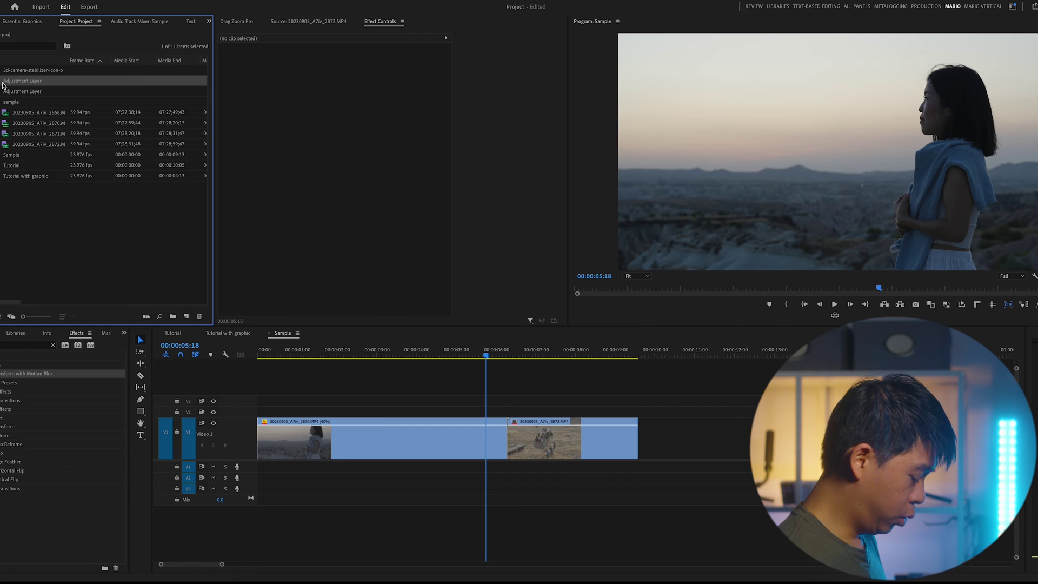
key("Delete")
left_click(2, 82)
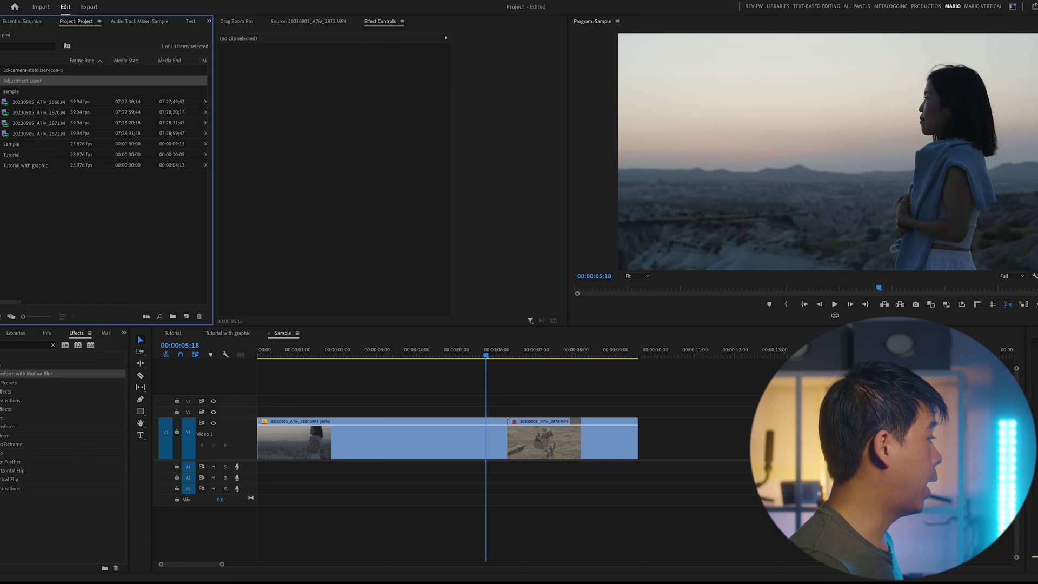
left_click_drag(2, 82, 493, 414)
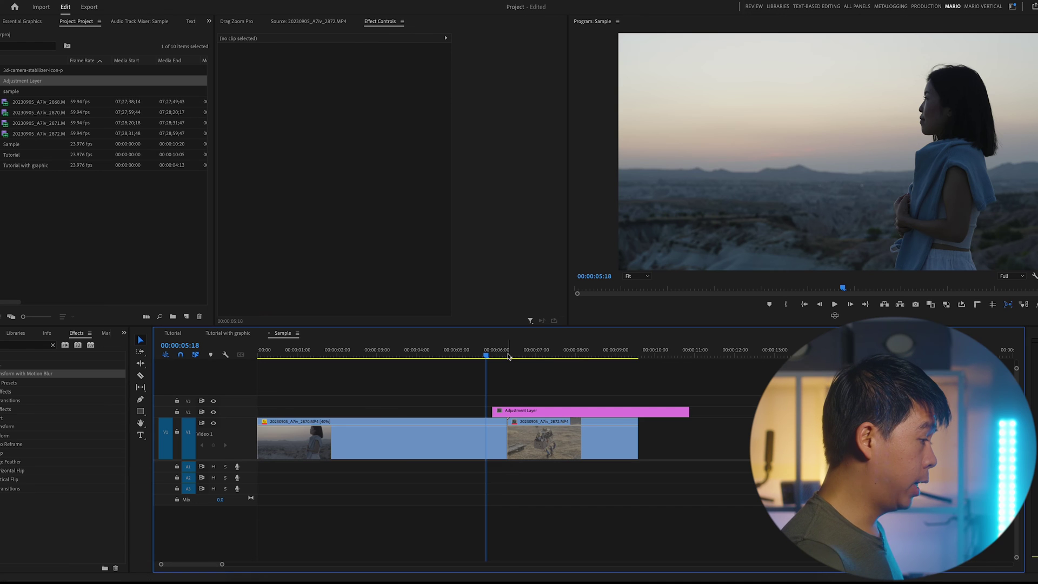
Trim the V2 adjustment layer to span roughly 6:02 to 6:10 around the cut
mouse_move(508, 355)
left_mouse_down()
mouse_move(517, 355)
mouse_move(506, 356)
left_mouse_up()
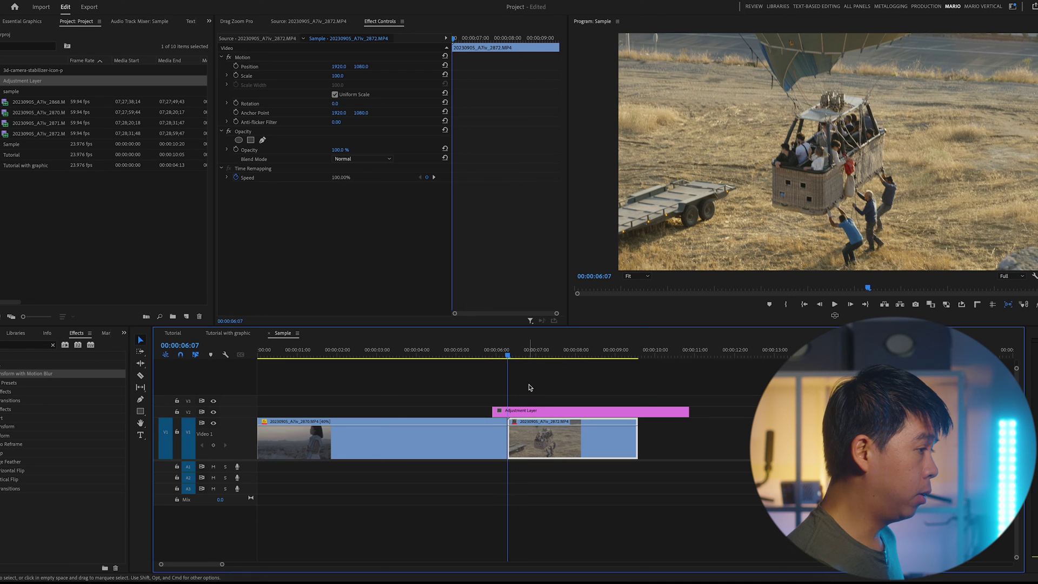
left_click(505, 384)
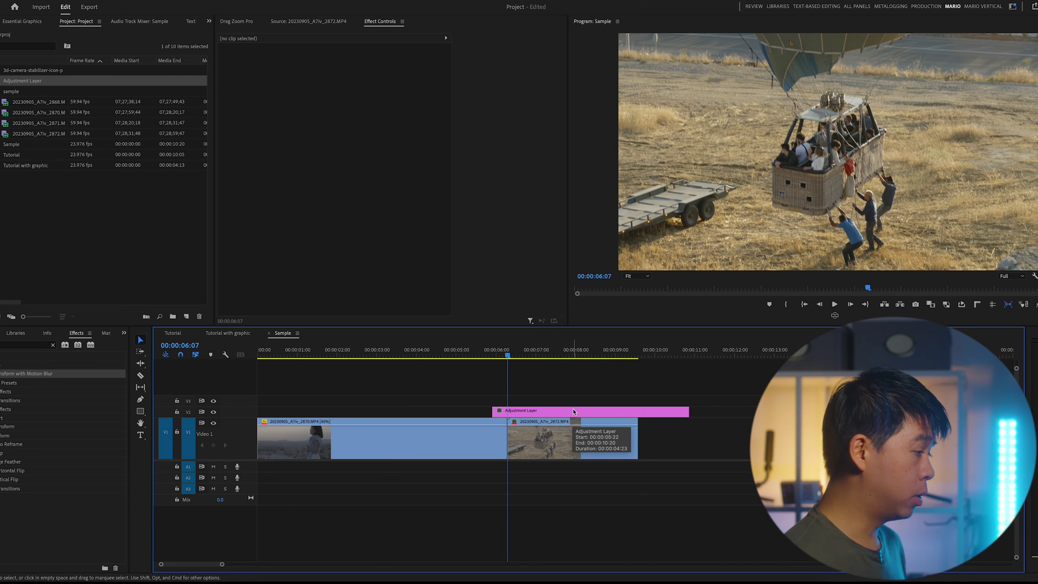
key("Left")
key("Left")
key("Left")
key("Left")
key("Left")
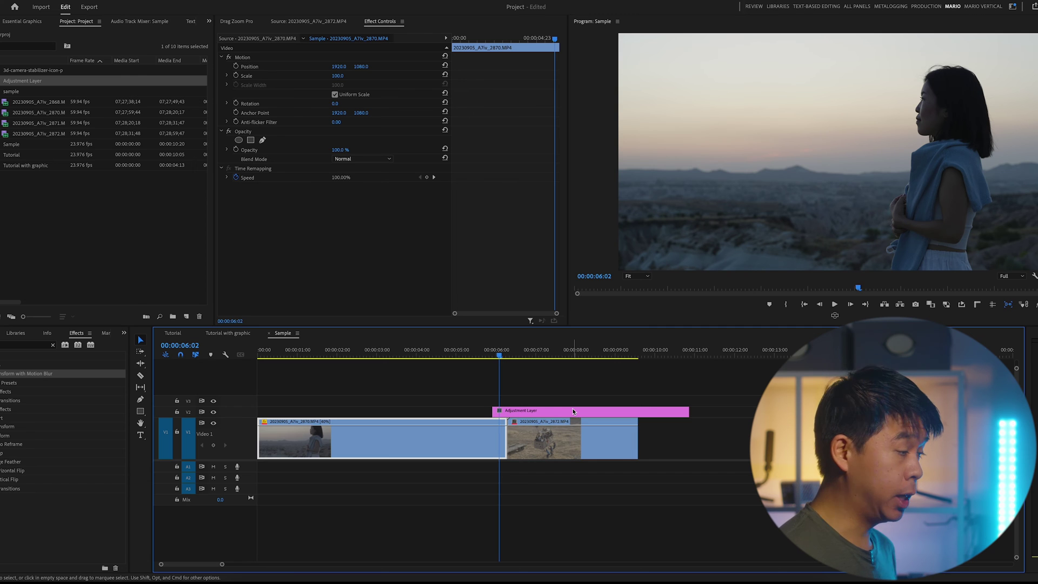
left_click(574, 412)
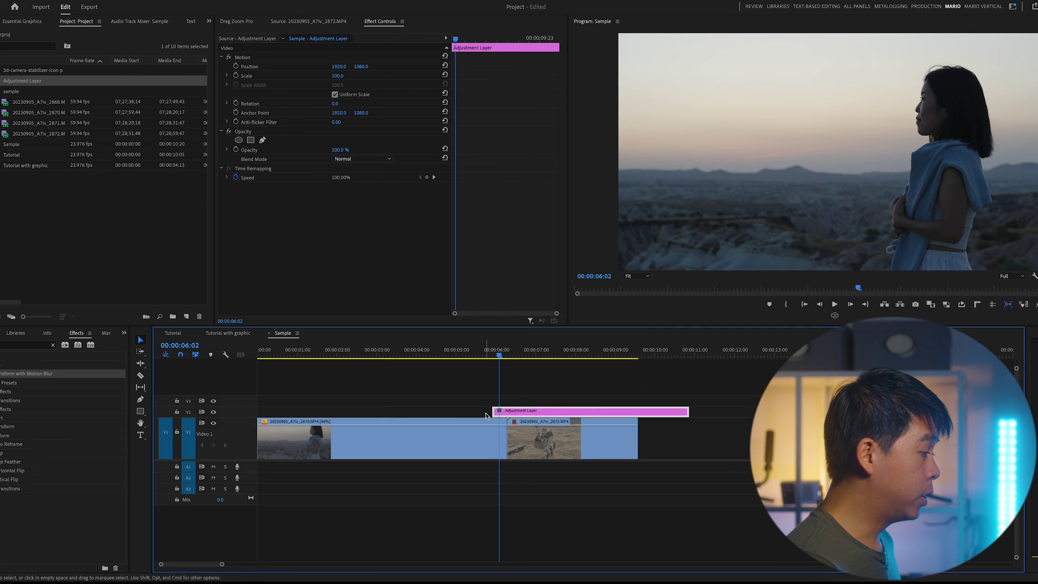
left_click_drag(492, 412, 500, 412)
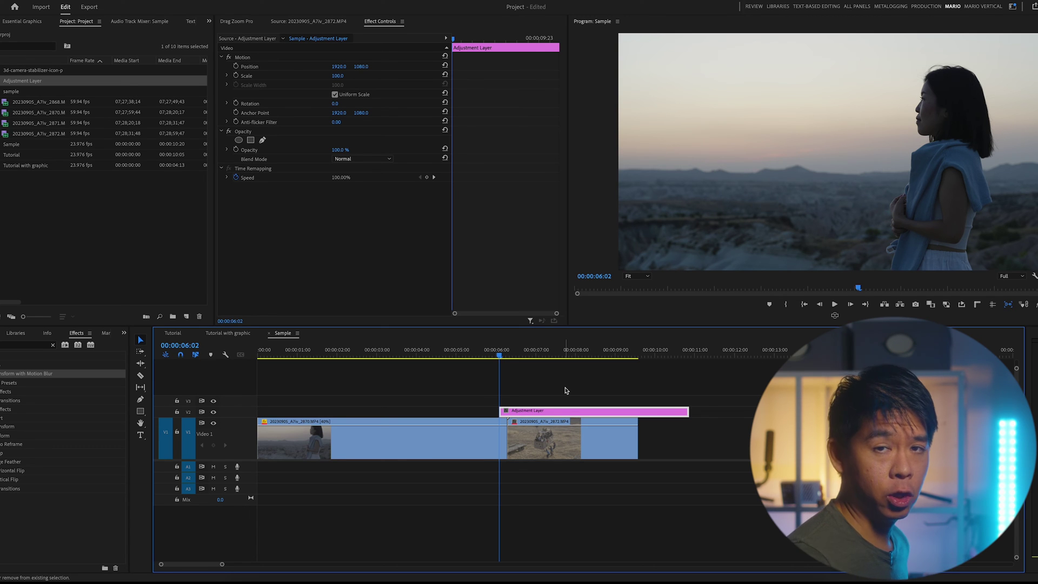
key("Down")
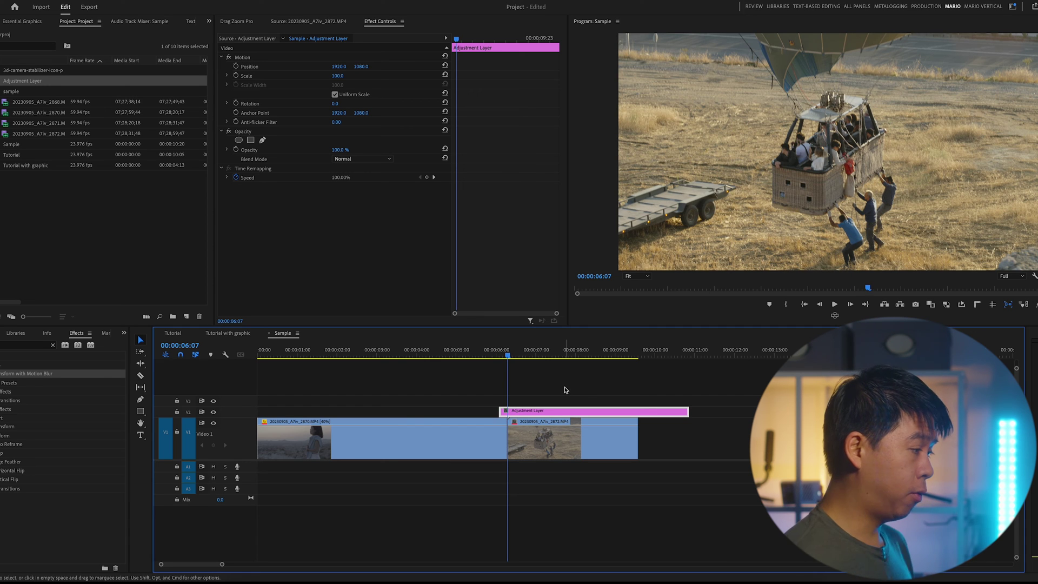
key("Right")
key("Right")
key("Right")
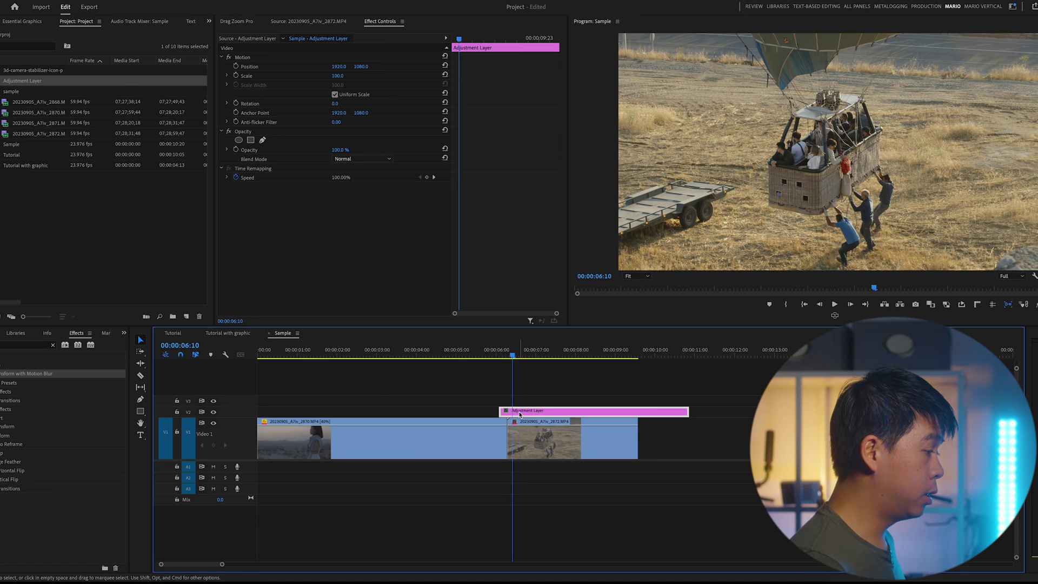
left_click_drag(679, 414, 512, 412)
Split the adjustment layer with the Razor tool exactly at the edit between the clips
key("=")
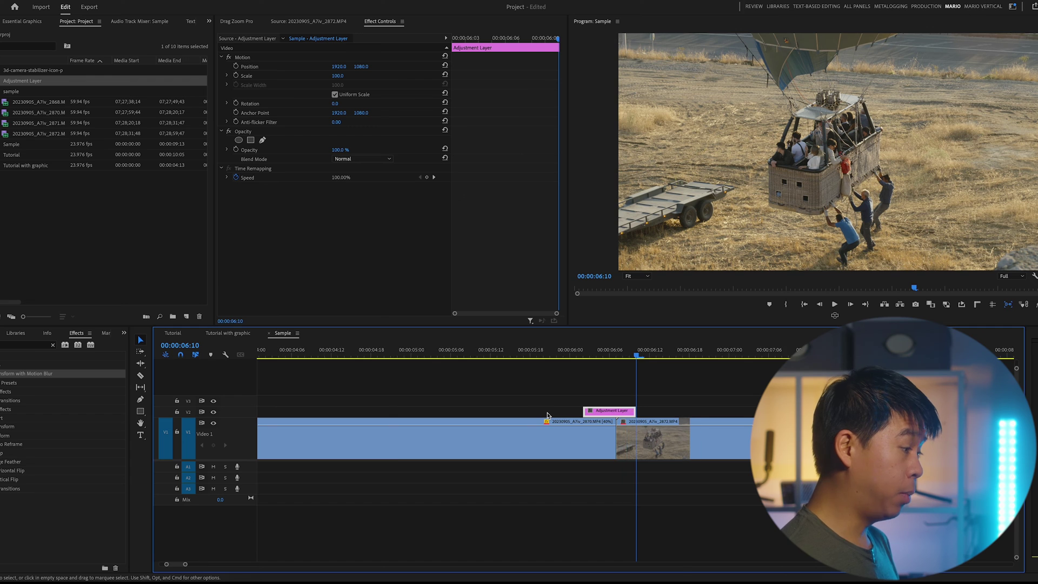
scroll(676, 411, "right", 3)
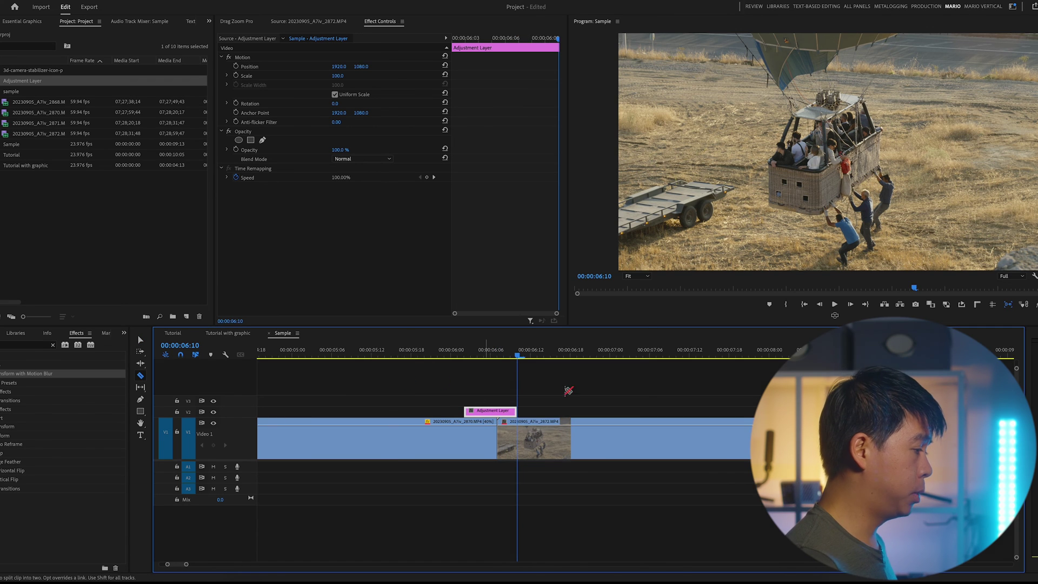
key("c")
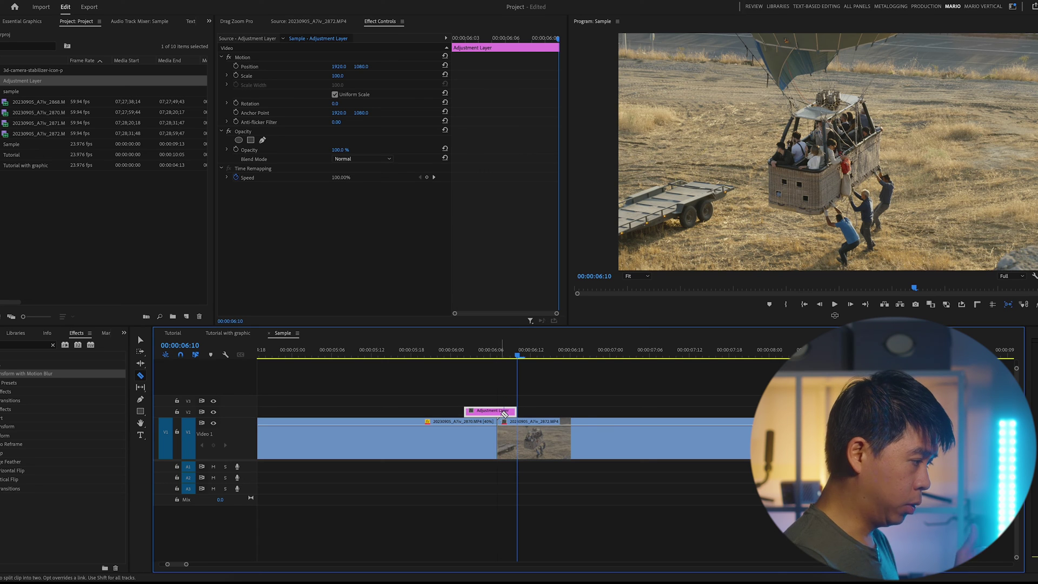
left_click(502, 414)
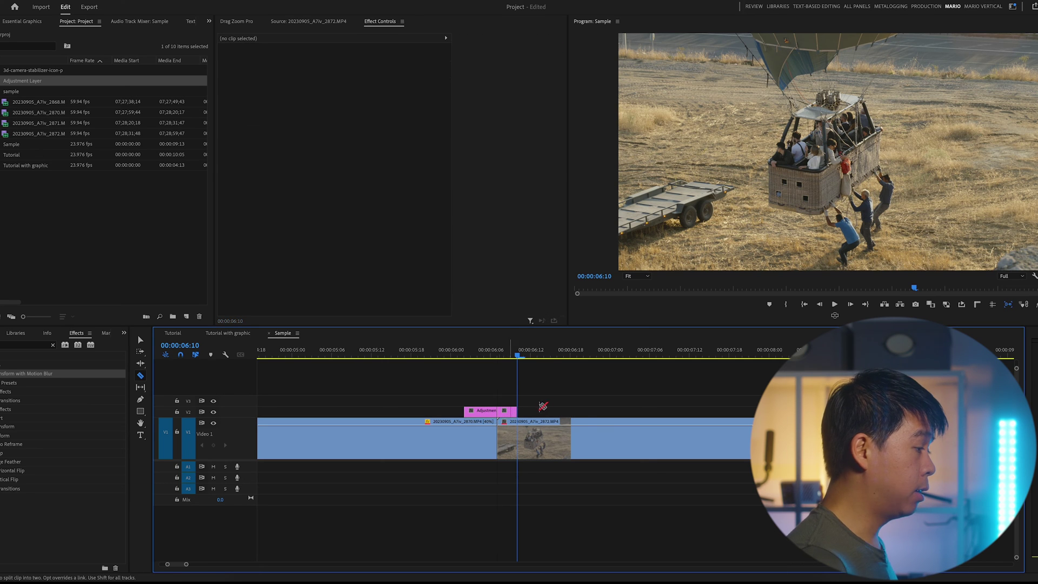
key("v")
left_click(472, 355)
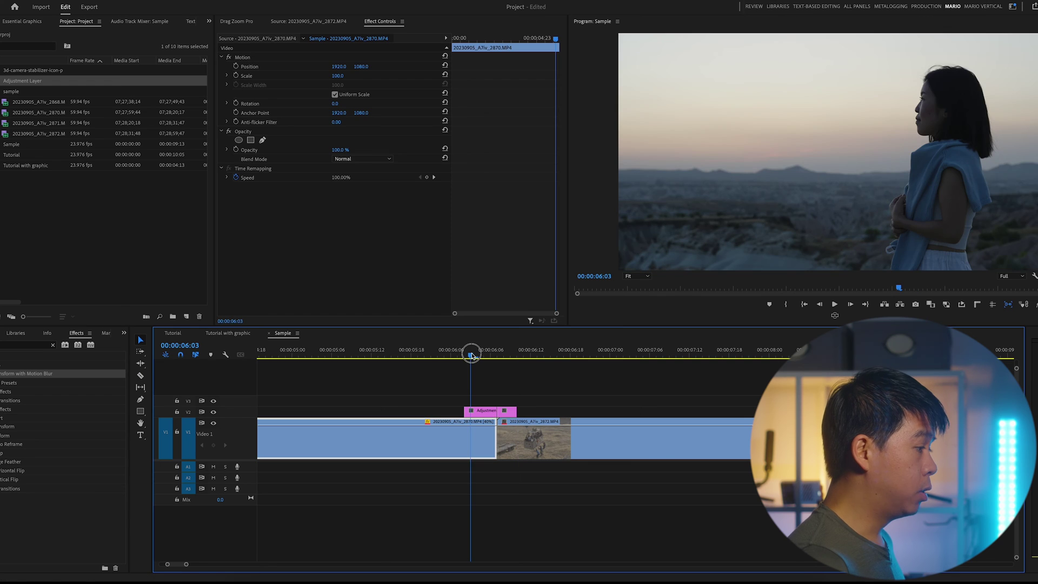
Apply Transform with Motion Blur to both adjustment layer pieces
left_click(480, 411)
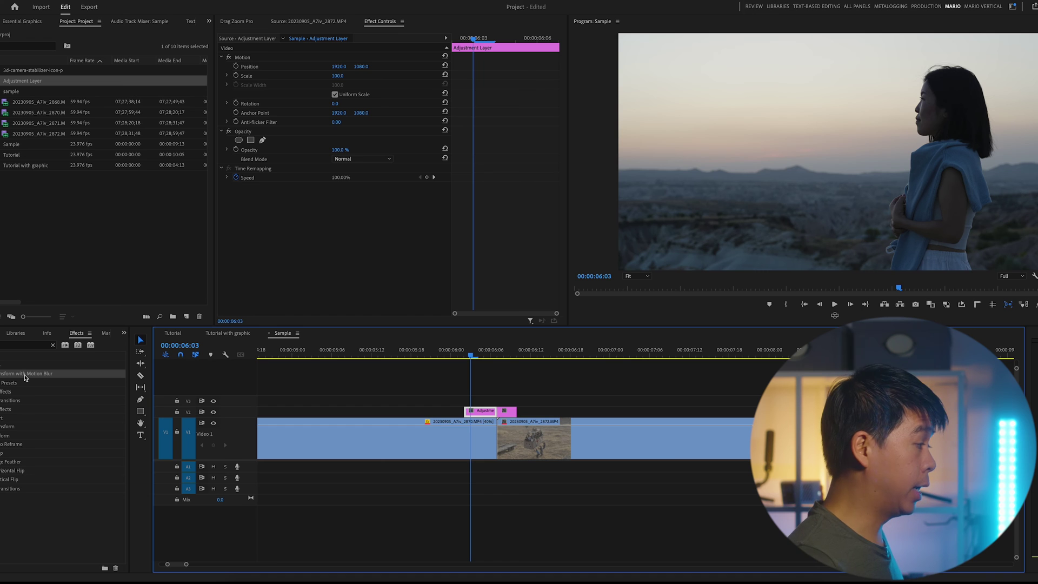
left_click_drag(24, 377, 484, 412)
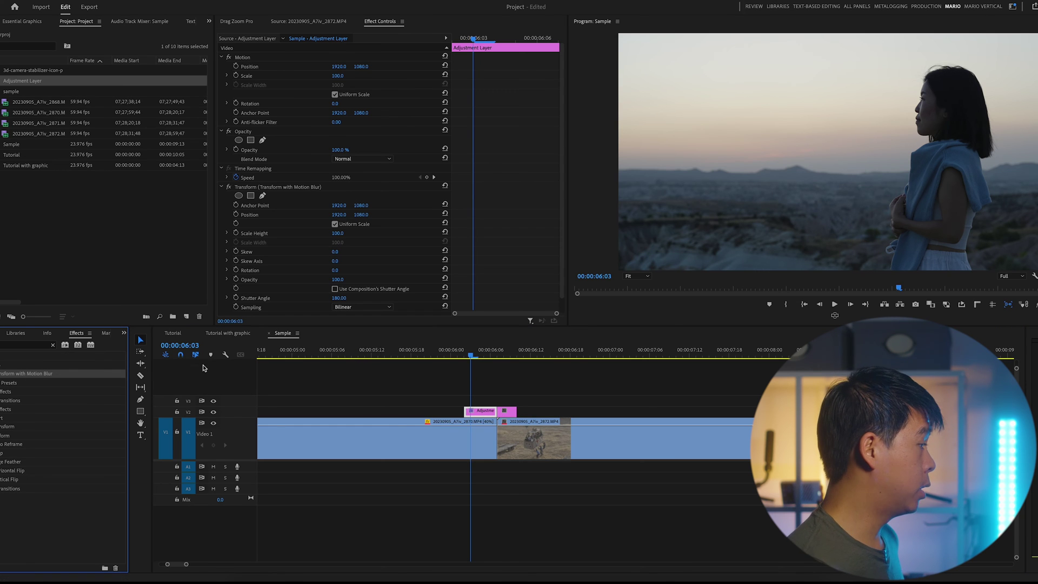
left_click_drag(34, 373, 514, 413)
On the first piece, keyframe Scale from 100 at 06:02 to 300 at 06:06
left_click(483, 412)
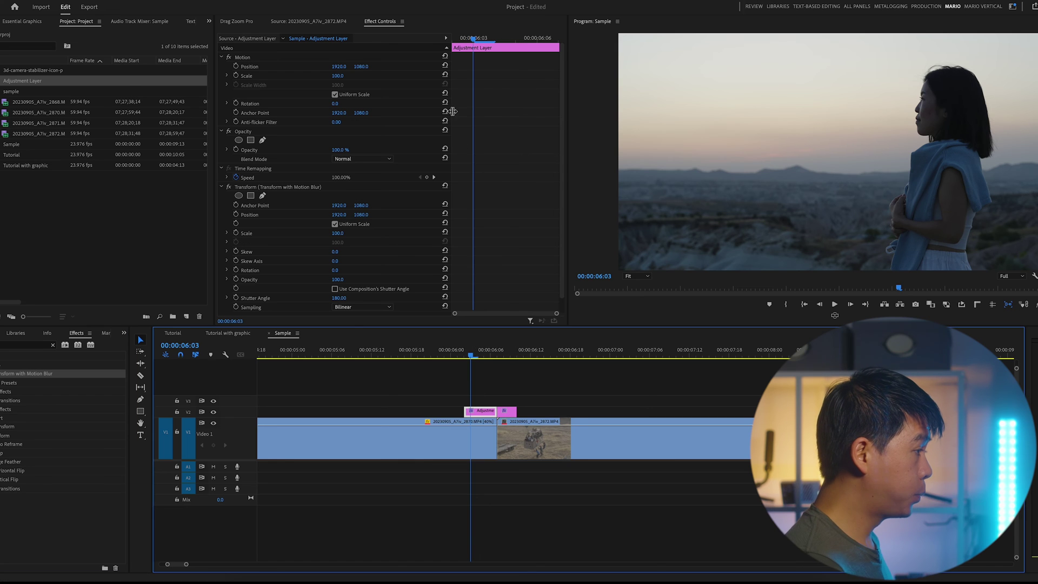
left_click_drag(468, 51, 453, 51)
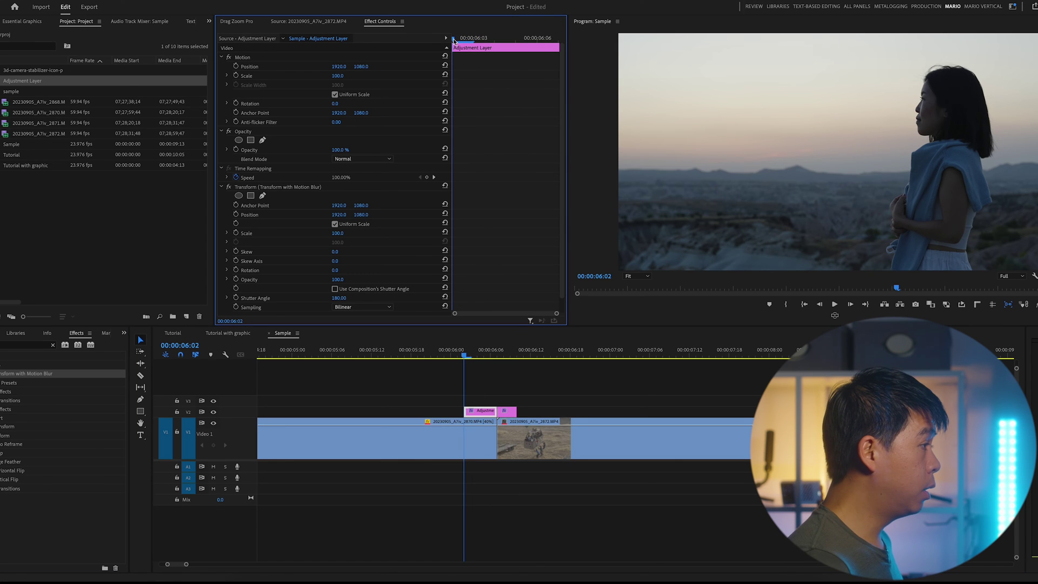
left_click(486, 413)
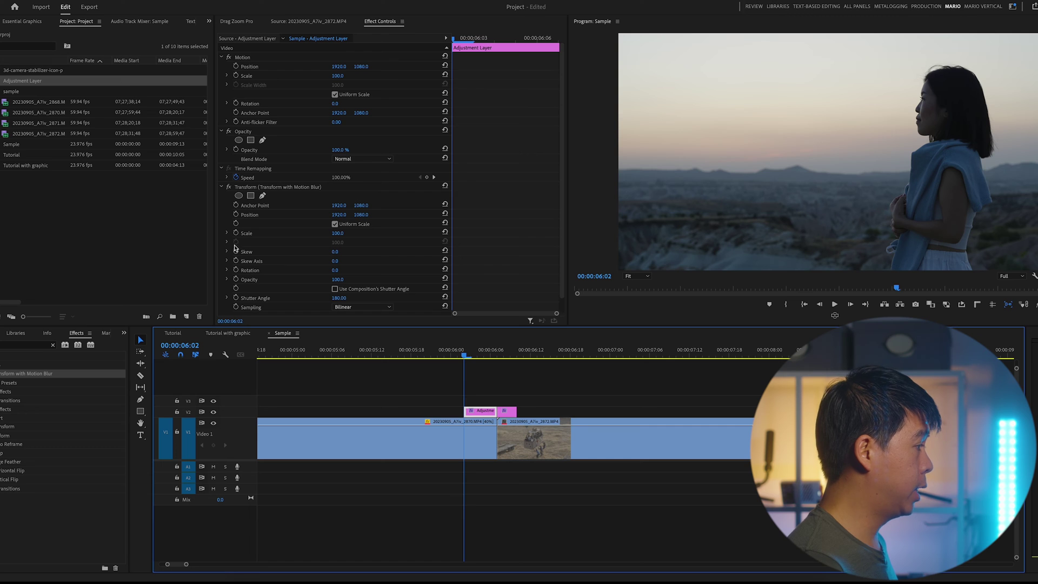
left_click(235, 233)
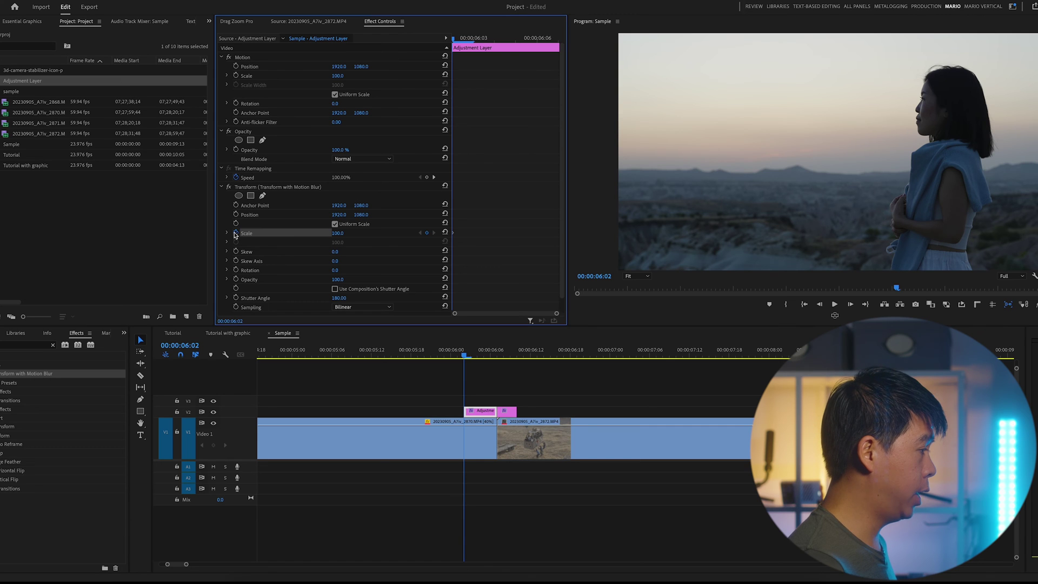
left_click(537, 40)
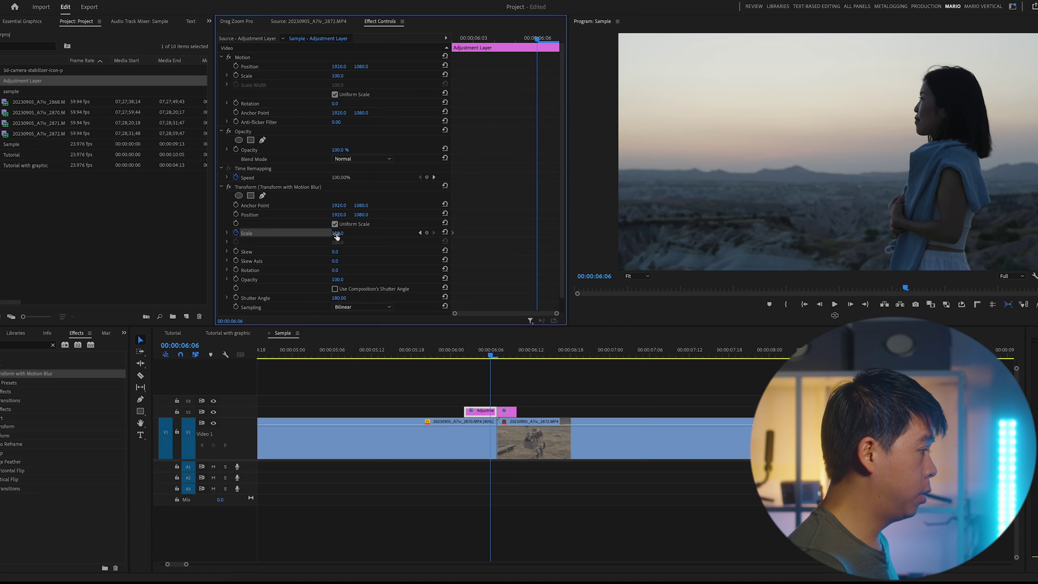
left_click(337, 233)
type("300")
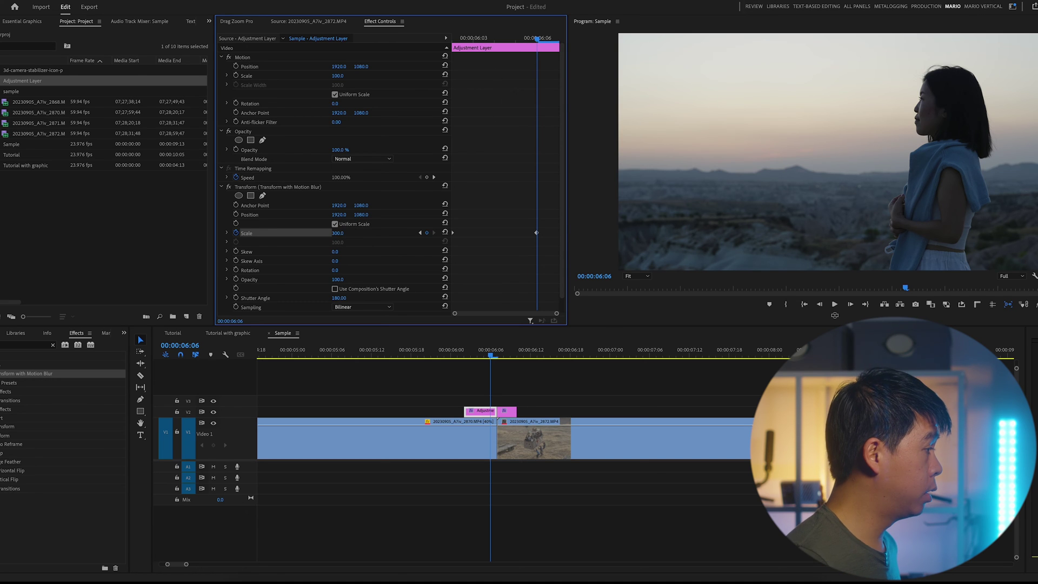
key("Return")
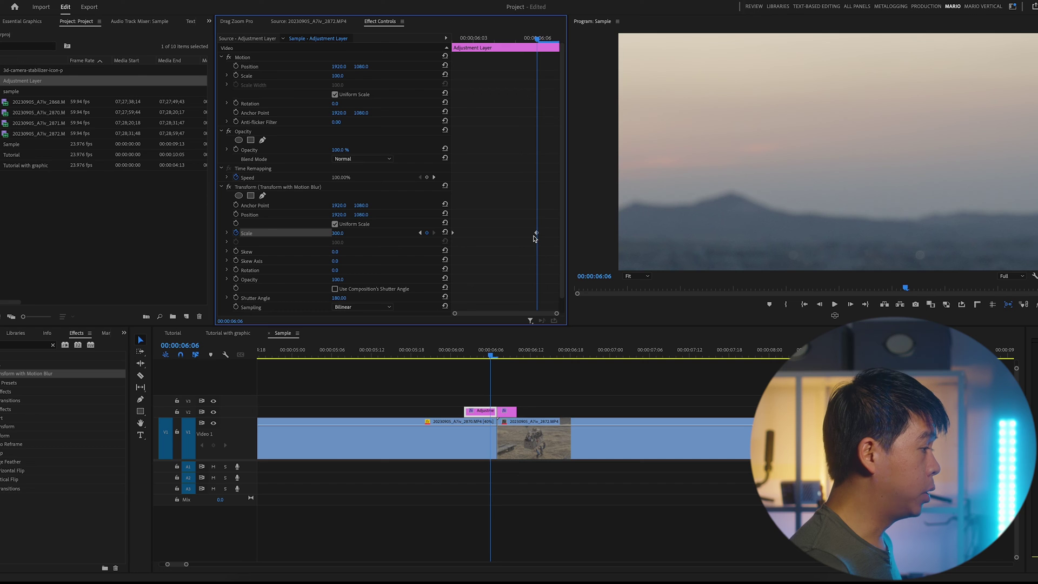
Move the 300 Scale keyframe later, then give the first Ease Out and the second Ease In
left_click_drag(538, 236, 560, 237)
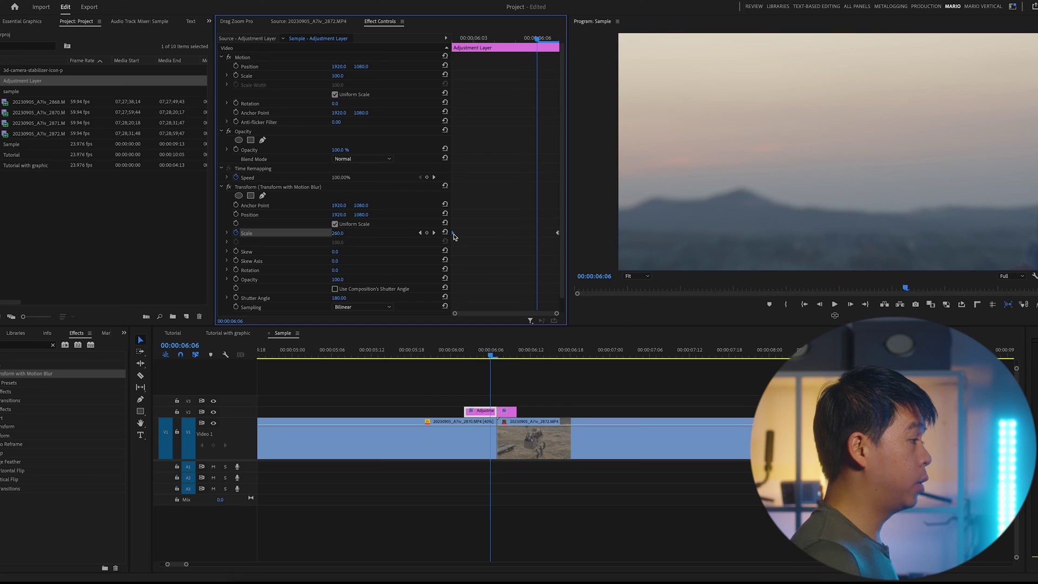
right_click(453, 236)
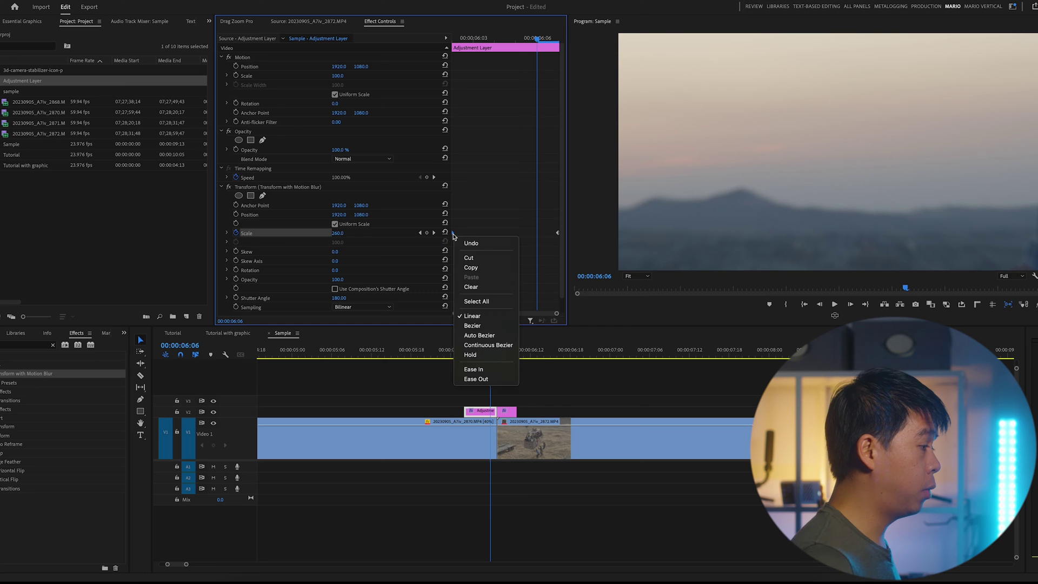
left_click(490, 378)
right_click(558, 232)
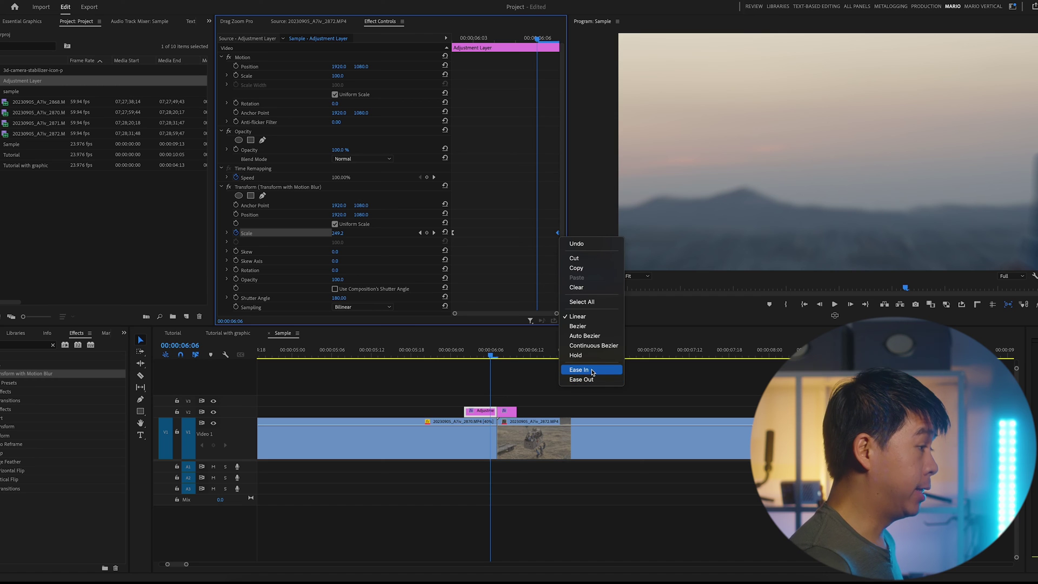
left_click(592, 372)
Play the zoom transition twice from its start, parking at 06:07
left_click(464, 354)
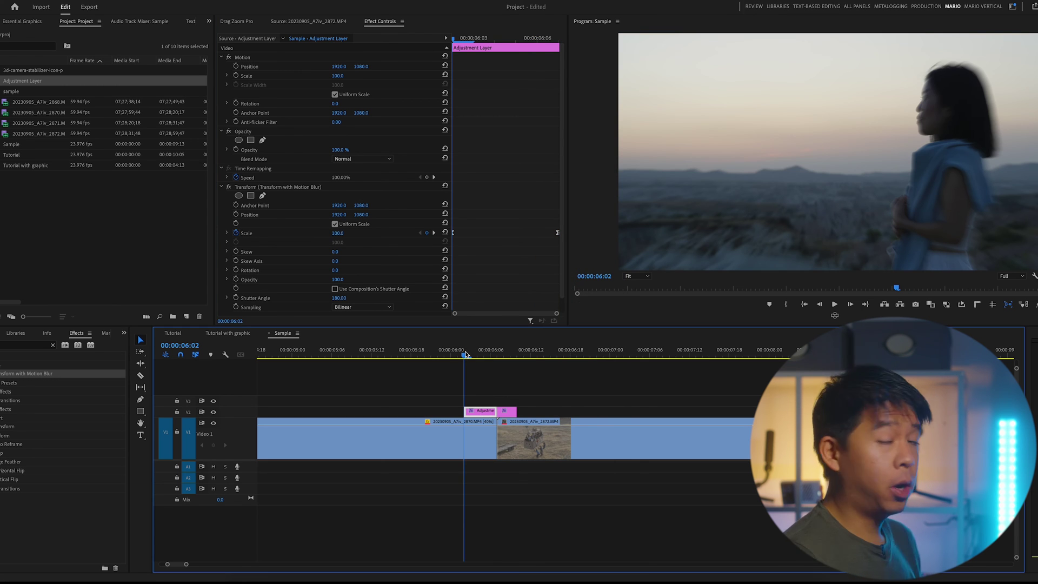
key("space")
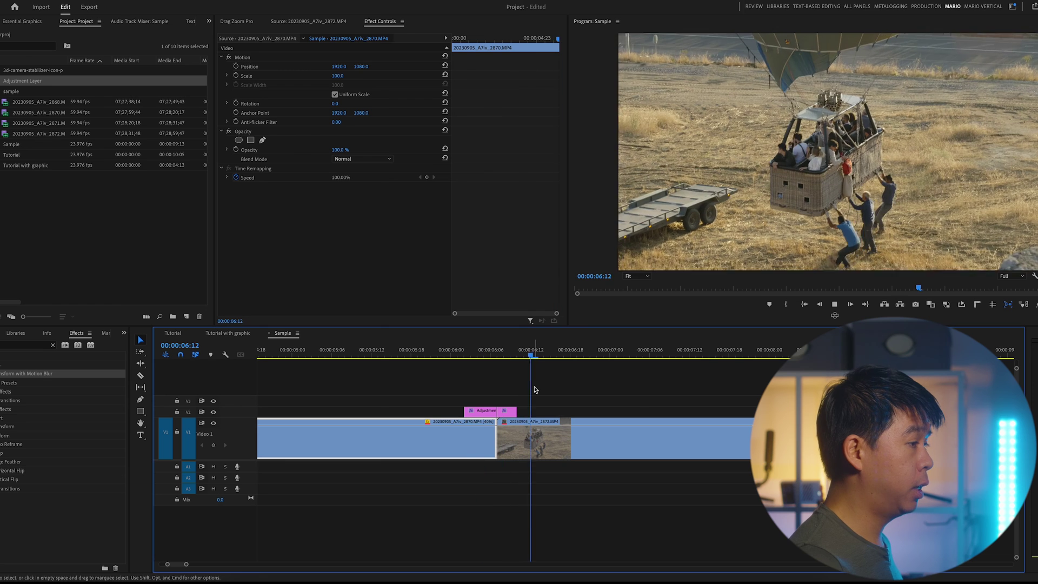
mouse_move(472, 355)
left_mouse_down()
mouse_move(481, 349)
mouse_move(463, 349)
left_mouse_up()
key("space")
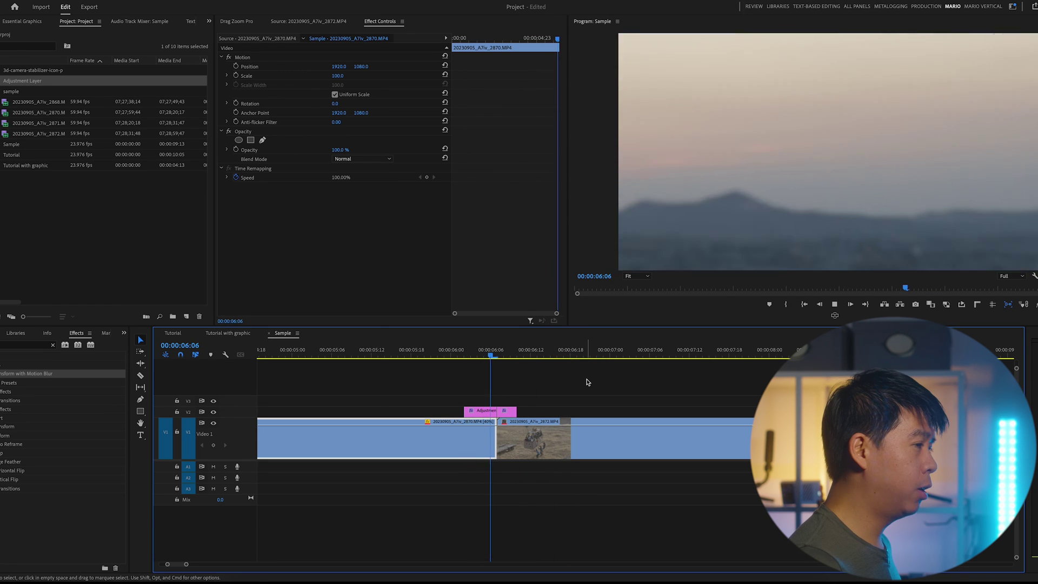
left_click(502, 352)
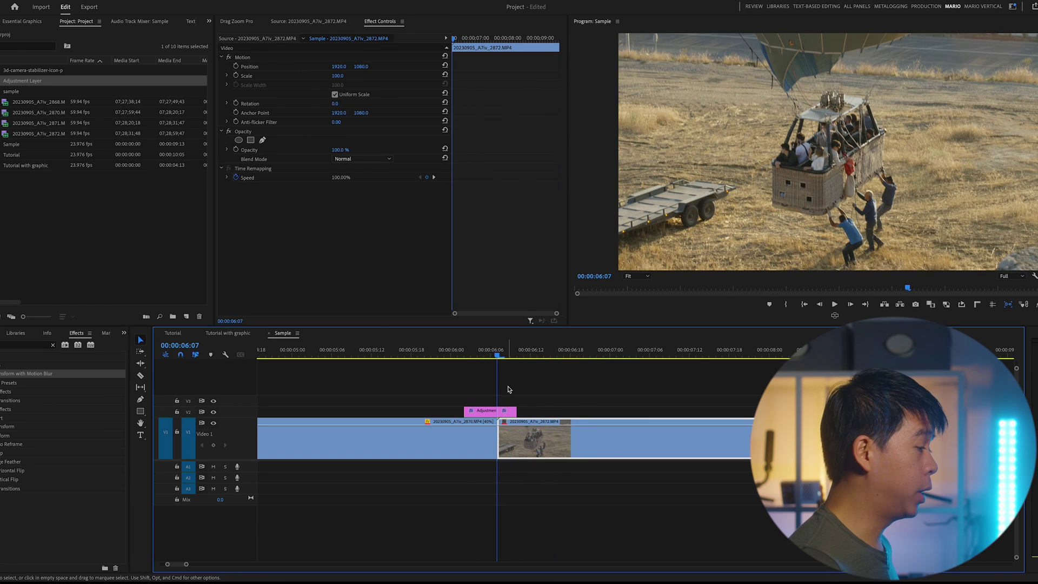
On the second adjustment piece, keyframe Scale from 150 at 06:07 down to 100 at 06:09
left_click(505, 413)
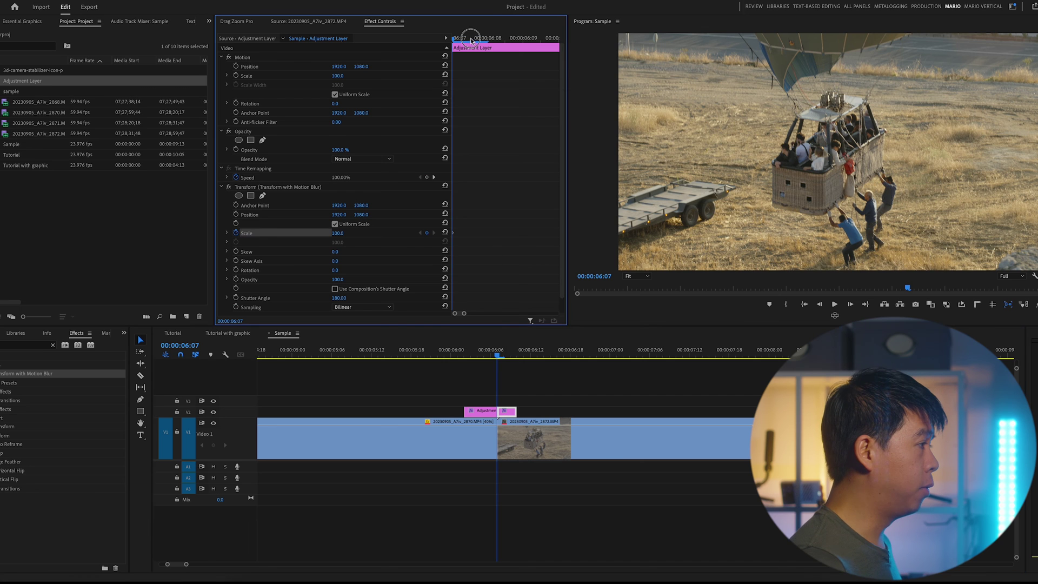
left_click(506, 42)
left_click_drag(506, 42, 515, 41)
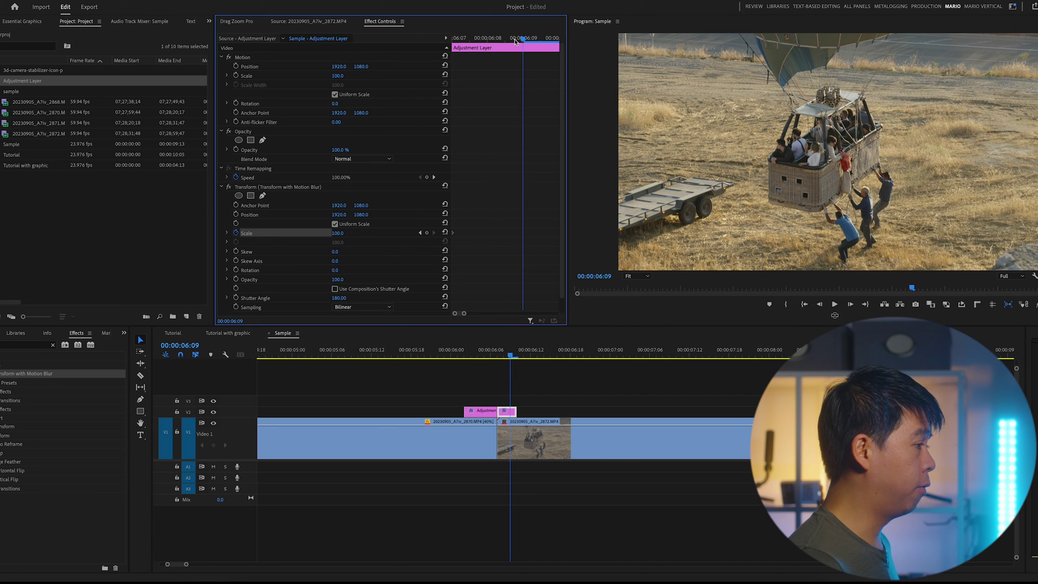
left_click(427, 233)
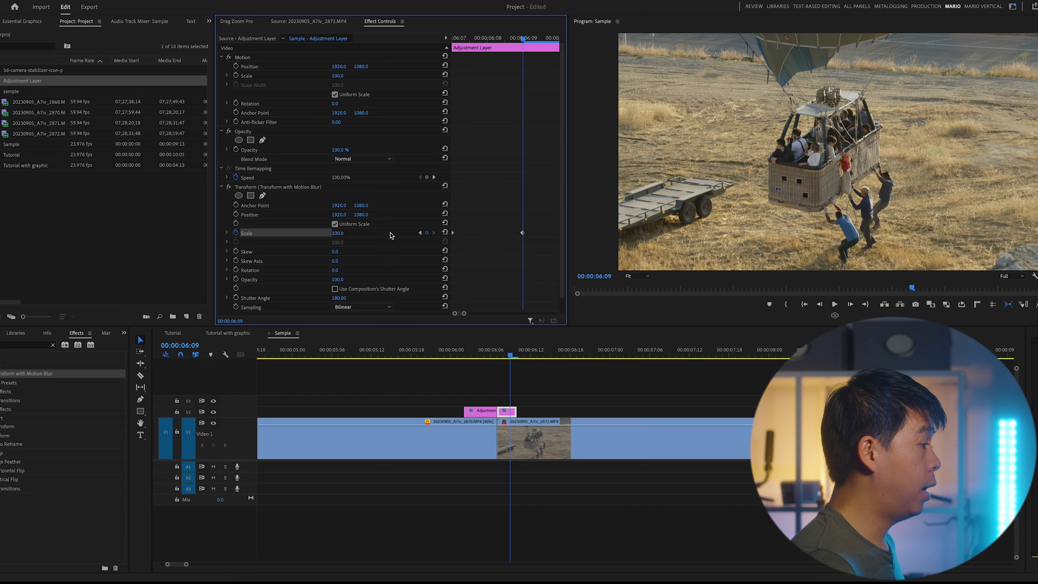
left_click(419, 234)
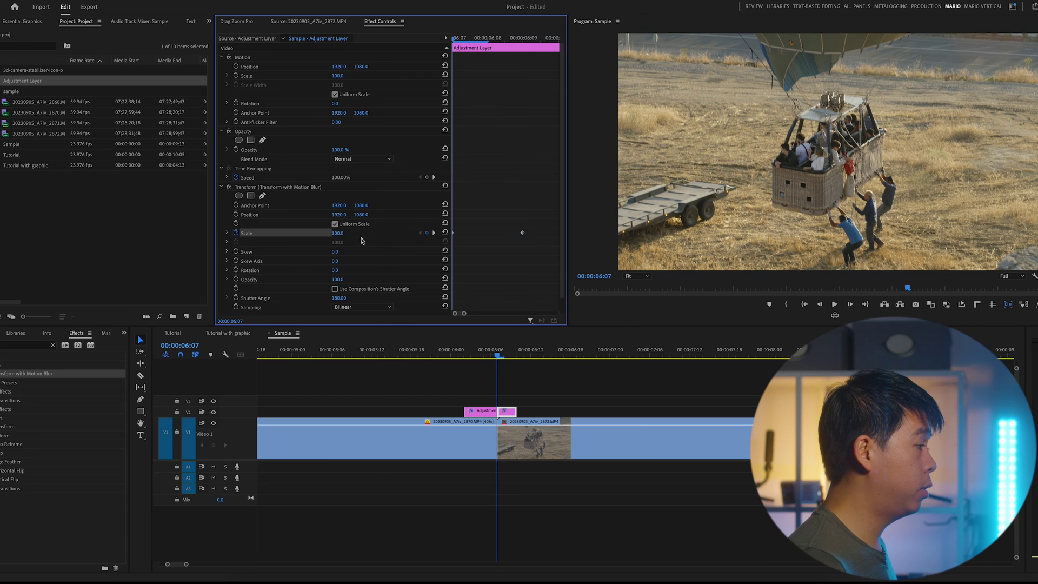
left_click(339, 233)
type("15")
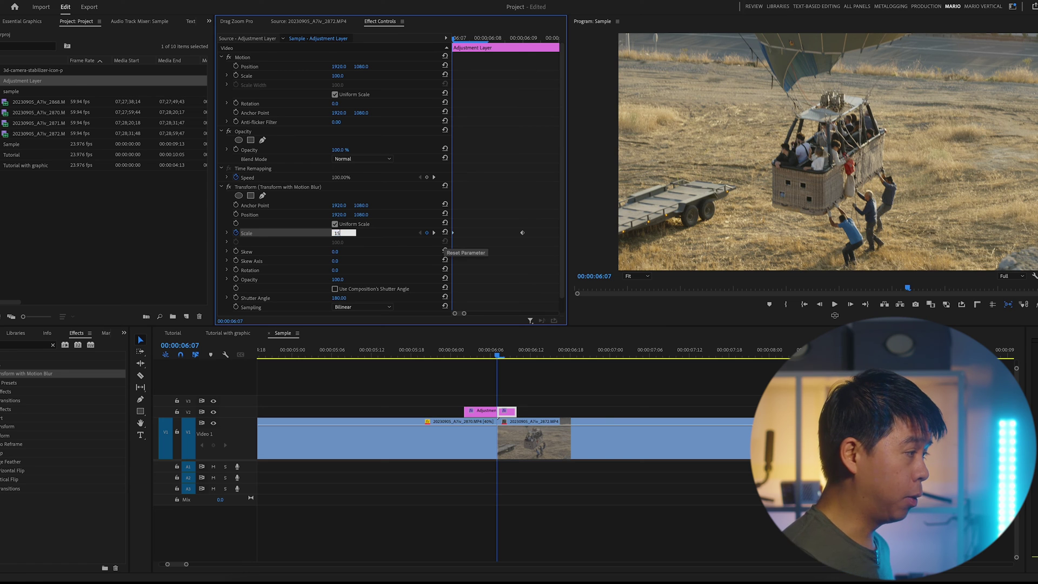
type("0")
key("Return")
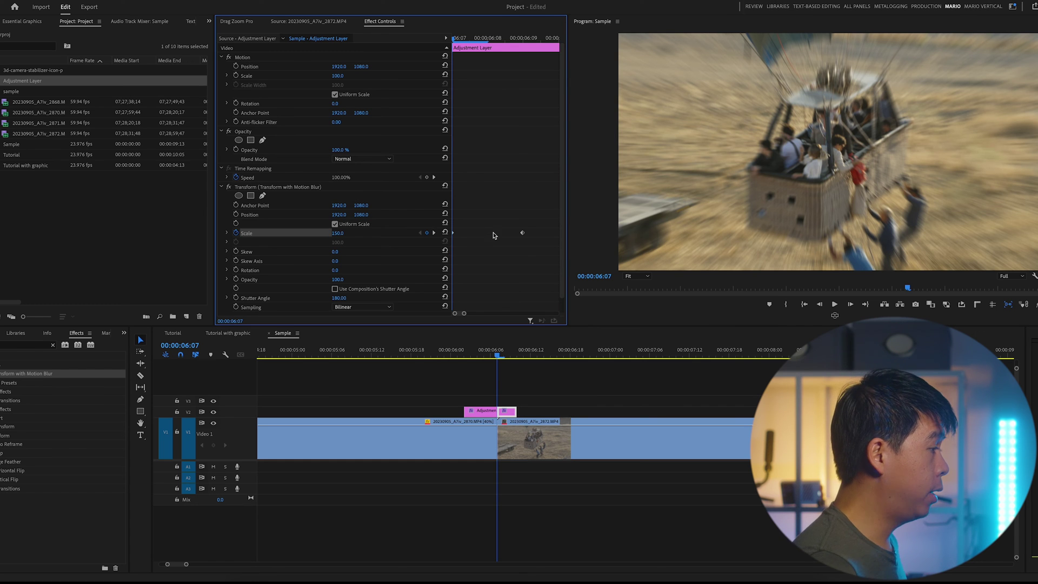
Push the later Scale keyframe further right and ease both Scale keyframes
left_click(522, 234)
left_click_drag(522, 234, 558, 234)
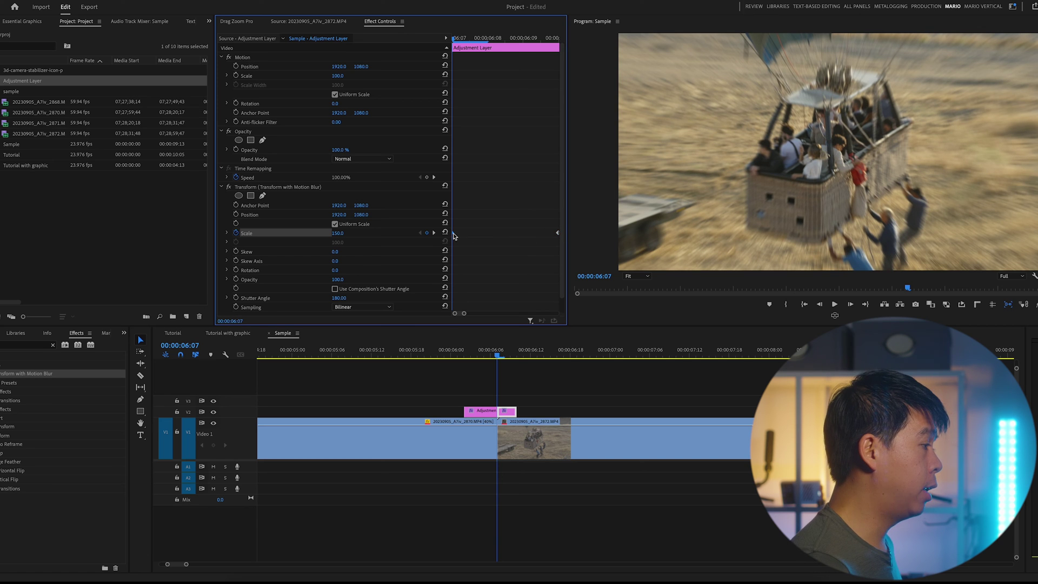
right_click(453, 233)
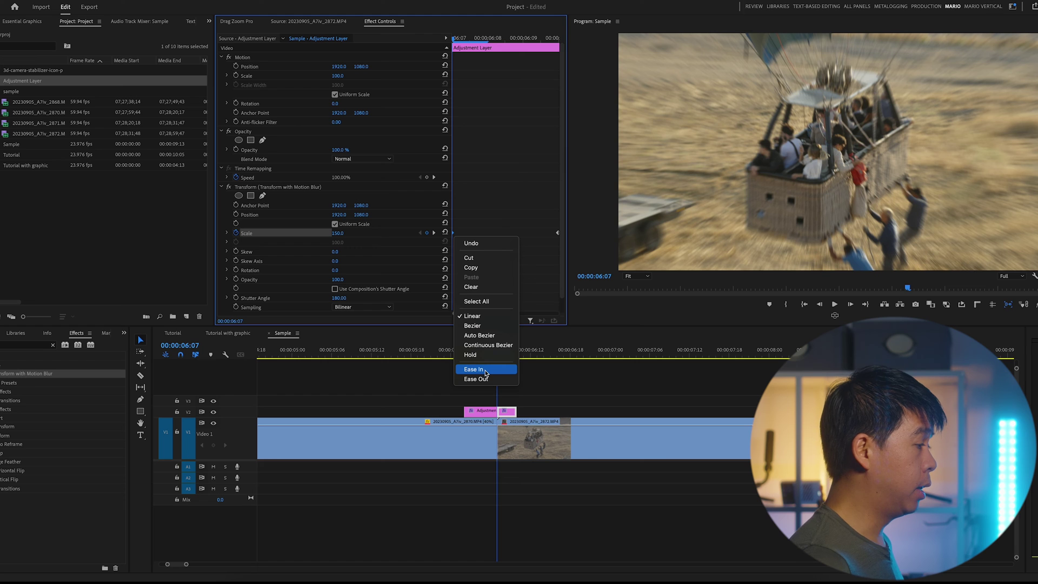
left_click(477, 378)
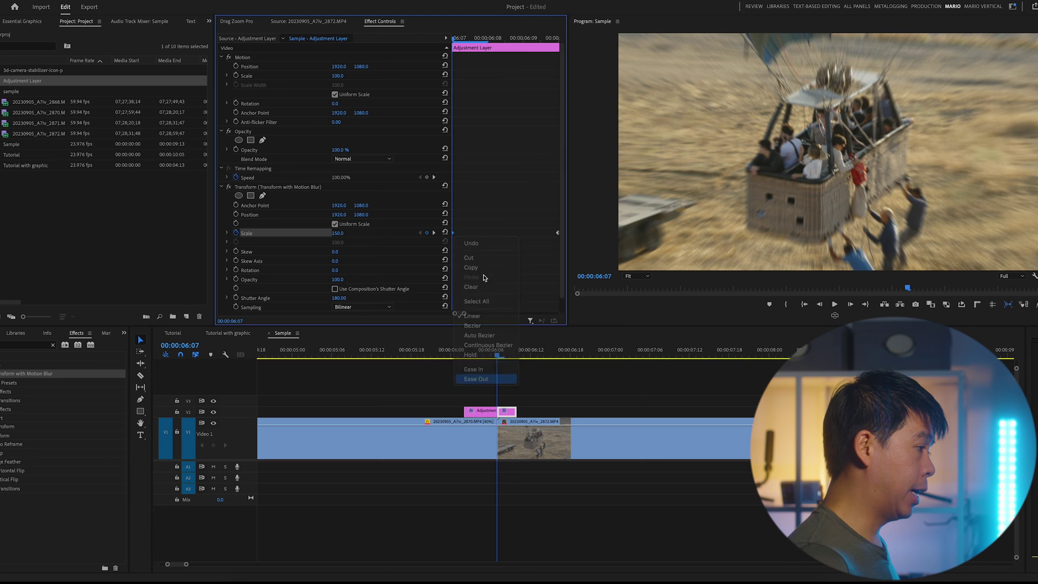
right_click(558, 233)
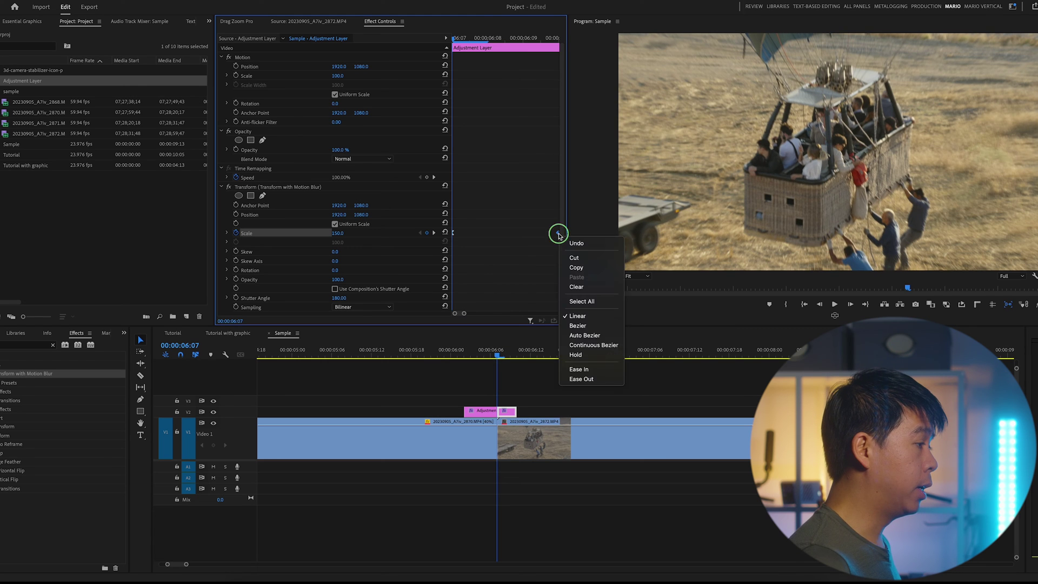
left_click(591, 367)
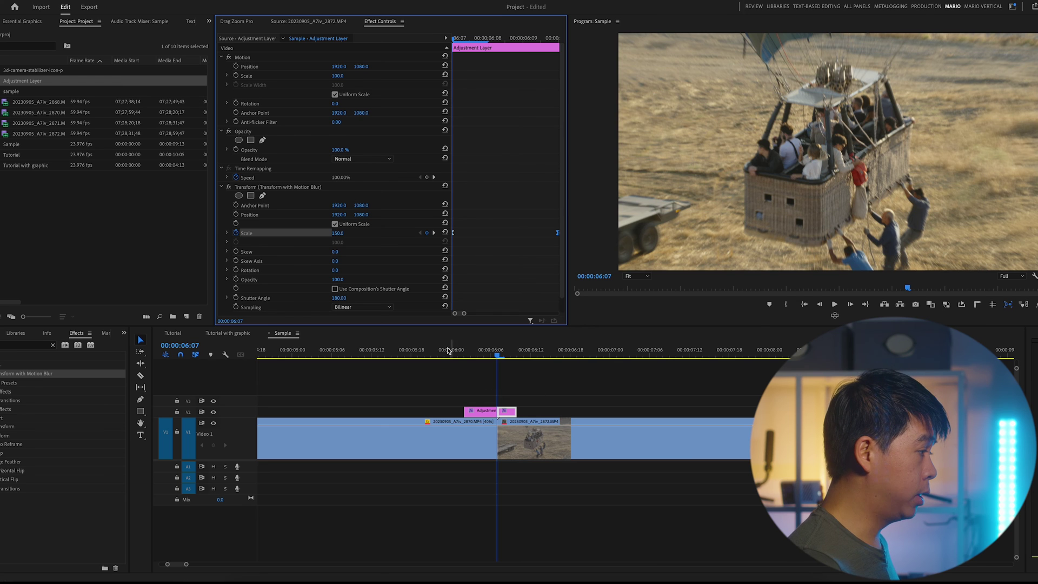
left_click(426, 350)
Play through the transition and park at 06:04, where Scale reads 170.4
left_click(520, 389)
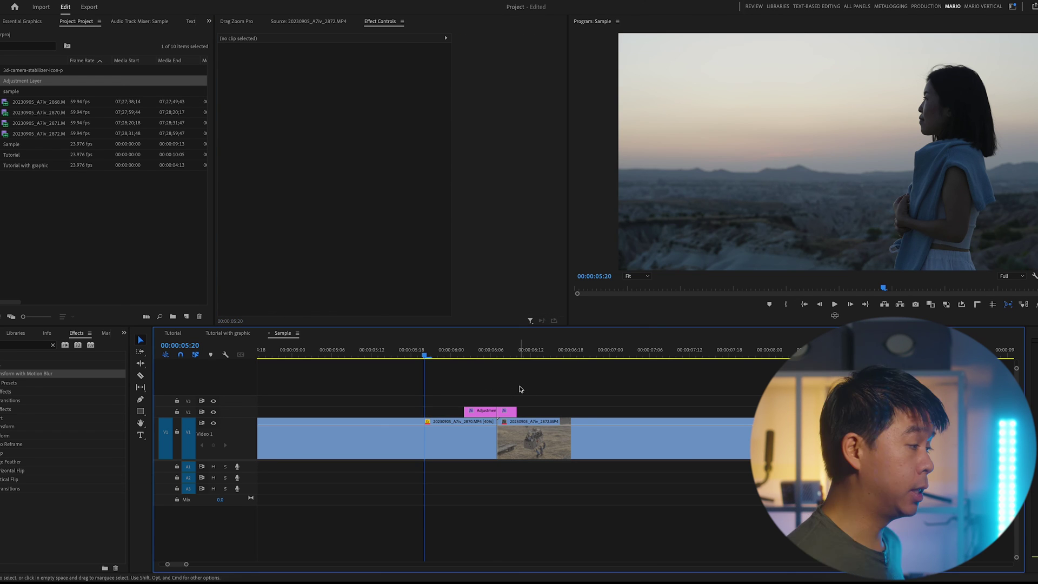
key("Down")
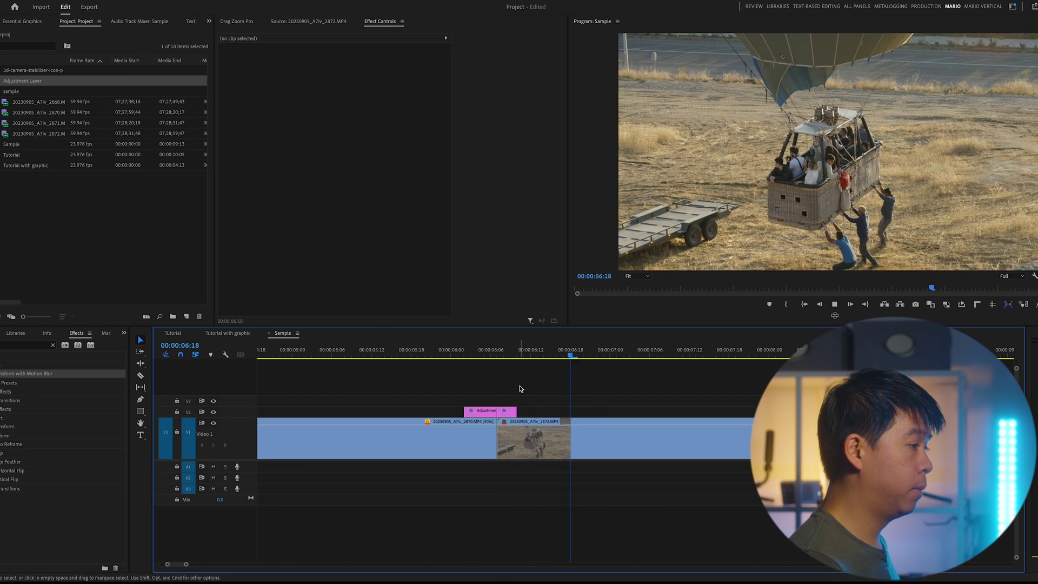
left_click(508, 349)
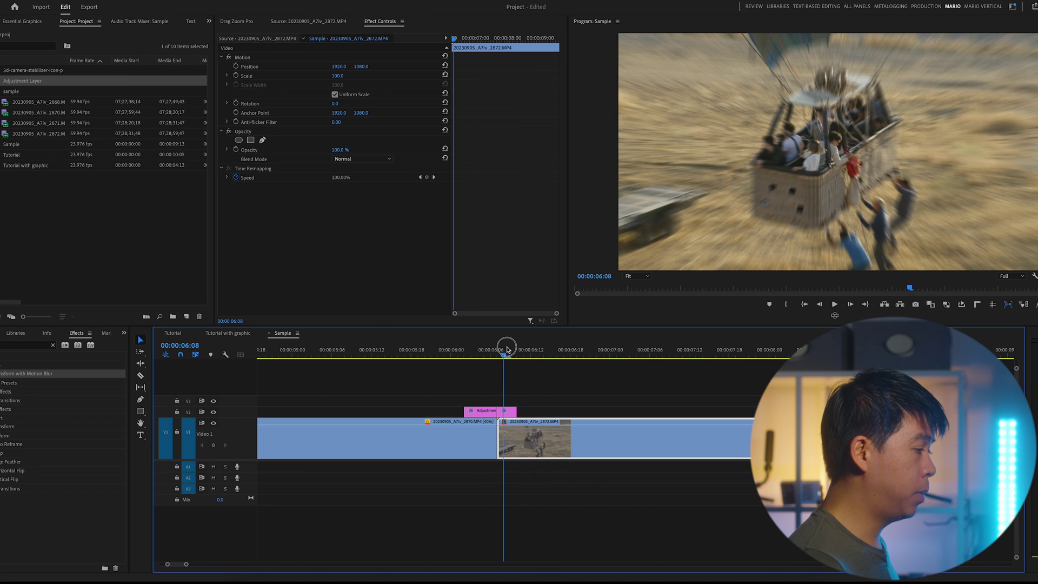
left_click(508, 411)
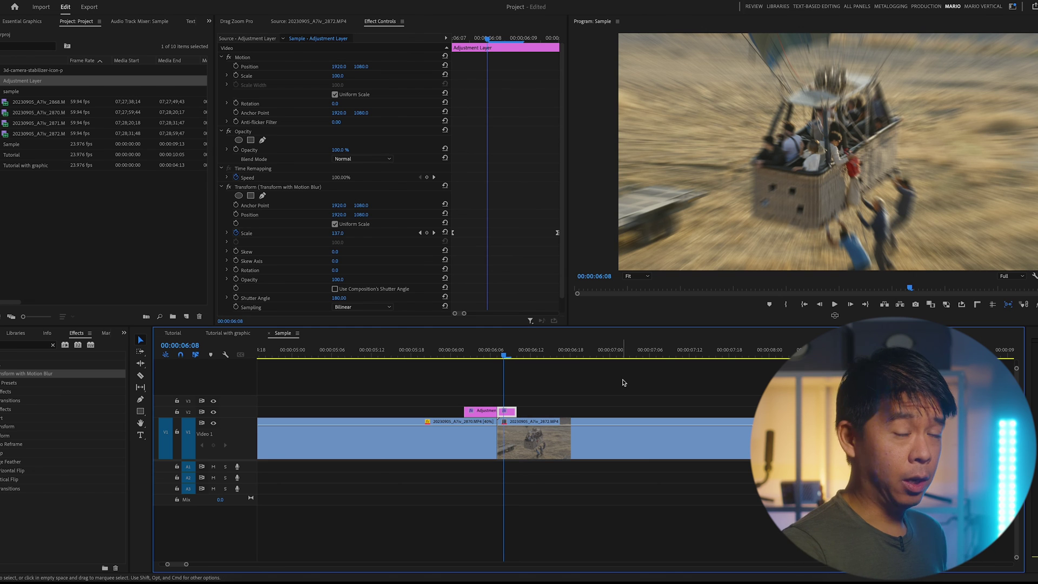
left_click(535, 370)
key("Left")
key("Left")
key("Left")
key("Left")
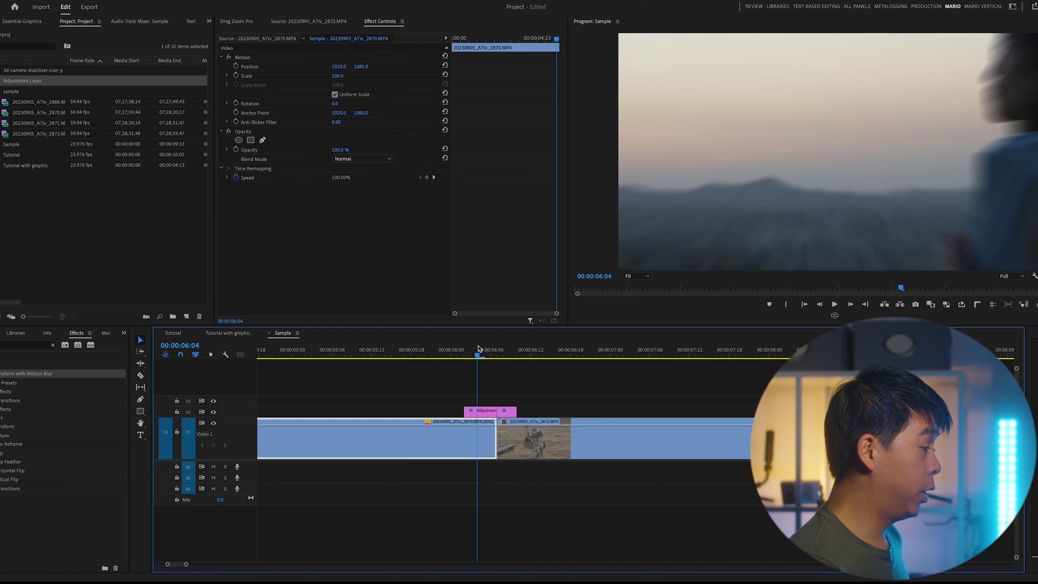
Select the first adjustment piece's Transform with Motion Blur effect and bring up its options
left_click(485, 413)
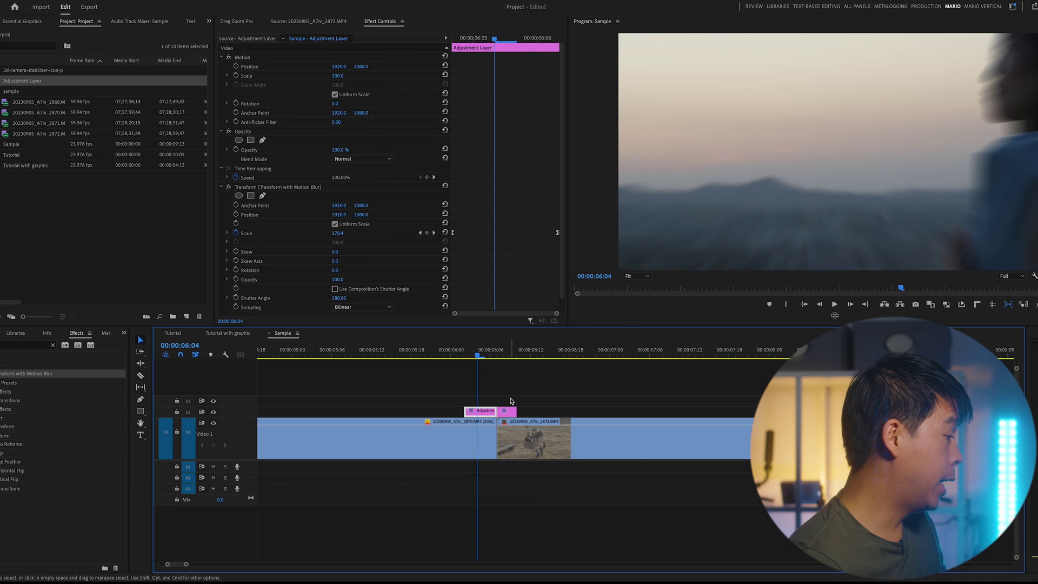
left_click(273, 187)
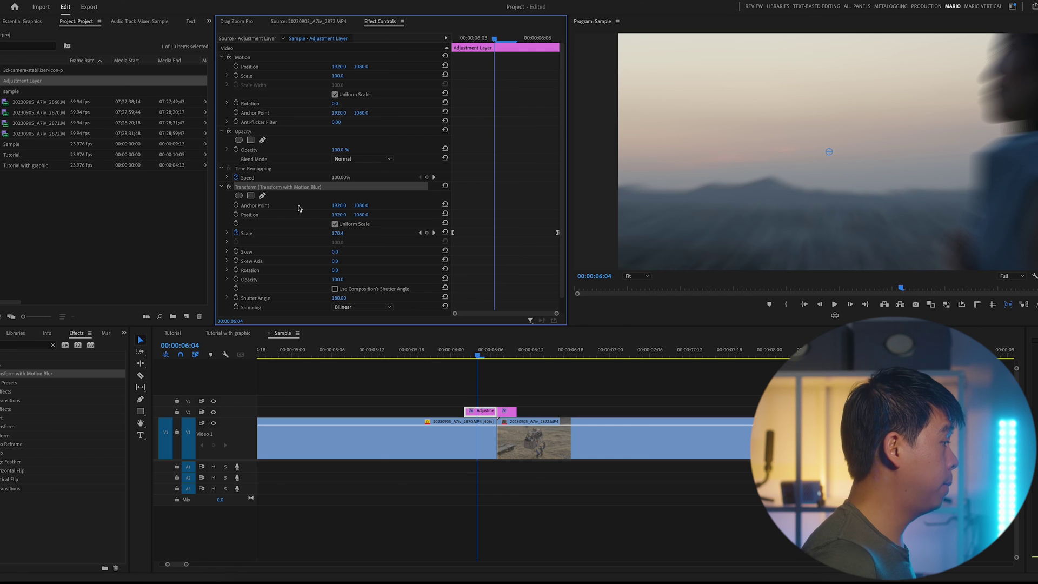
right_click(295, 189)
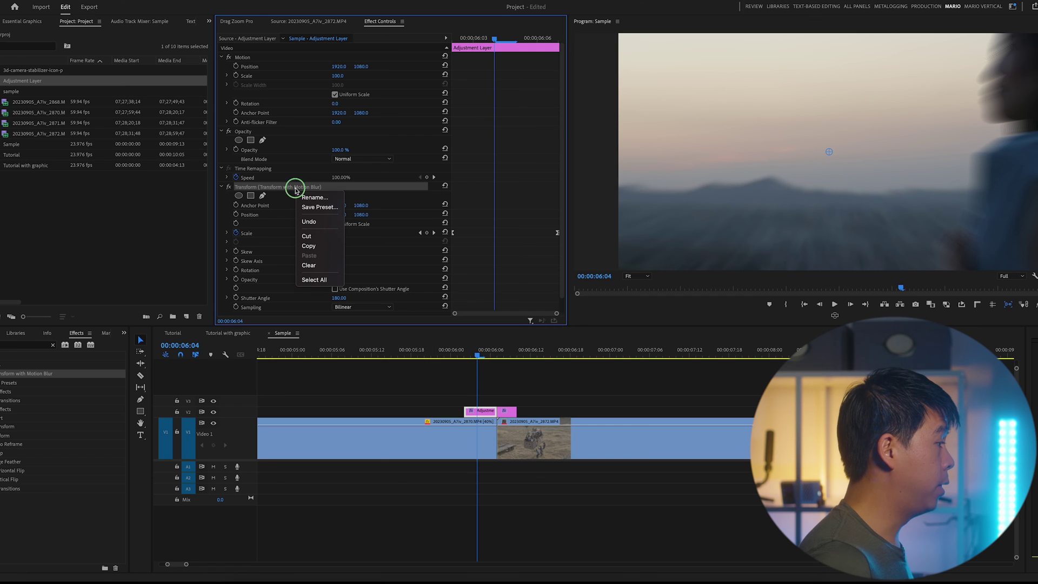
left_click(325, 208)
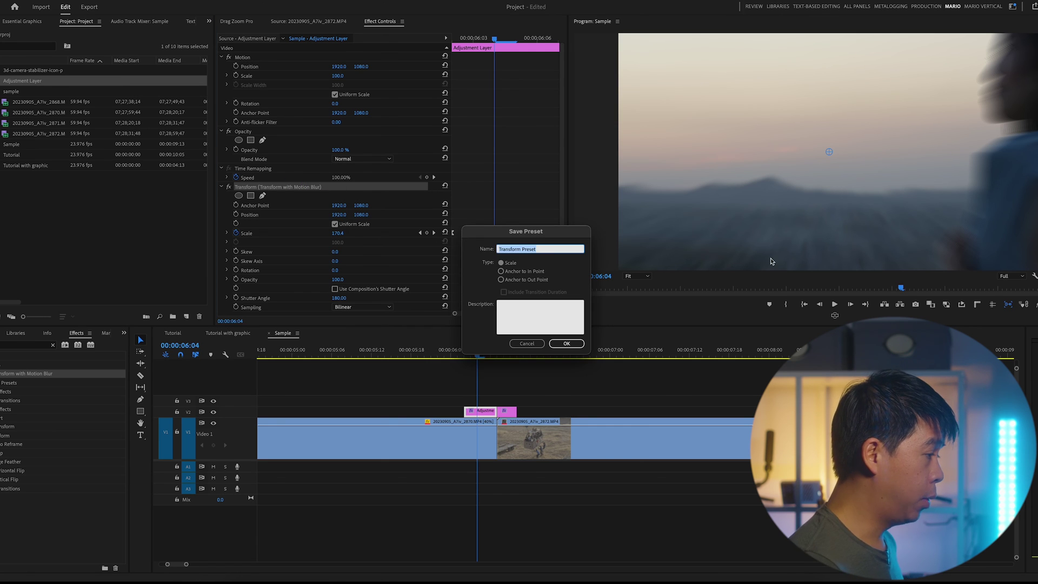
type("Zoom In [IN")
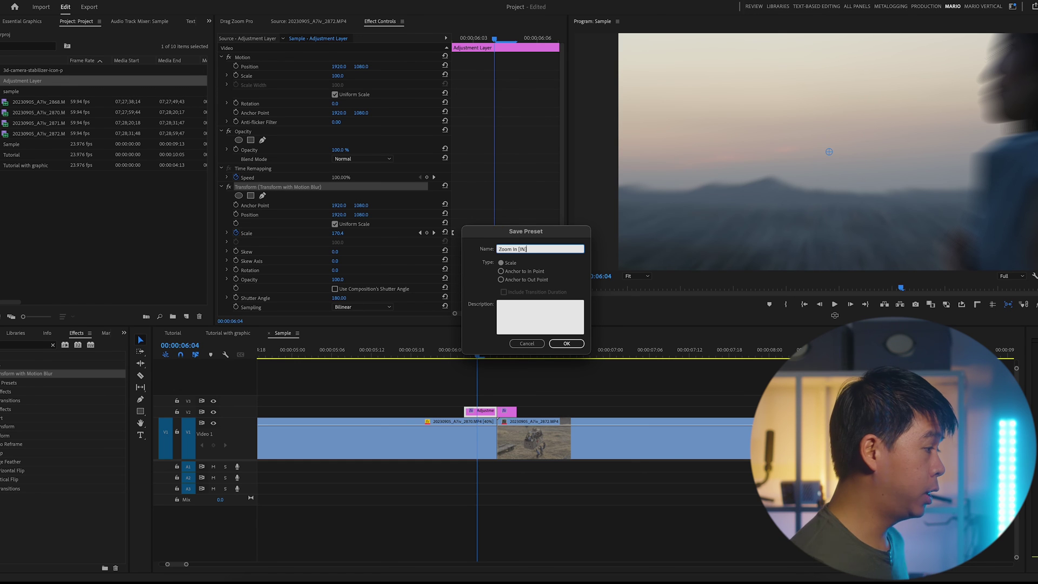
left_click(515, 300)
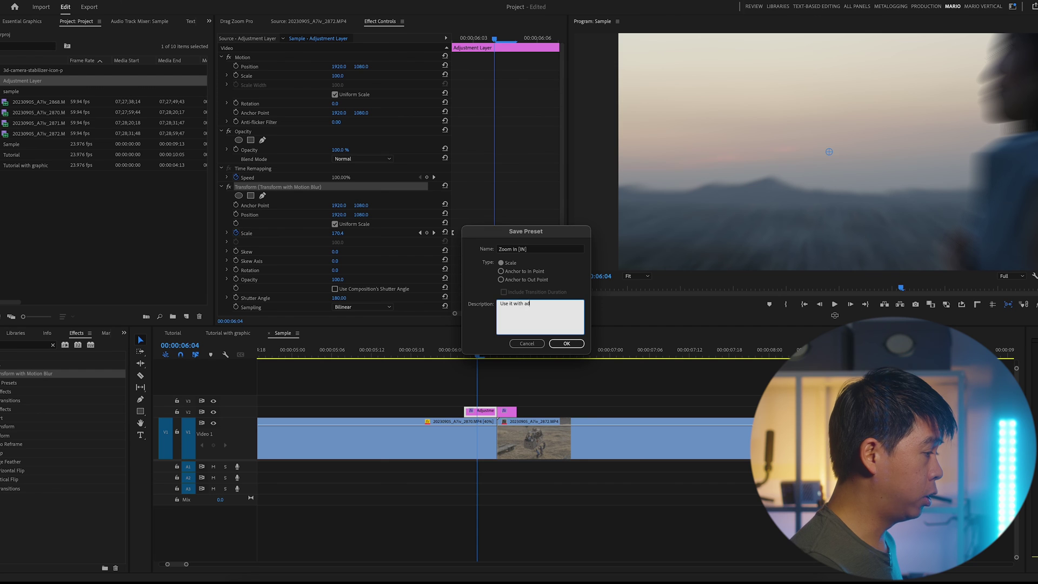
type("layer that is 5")
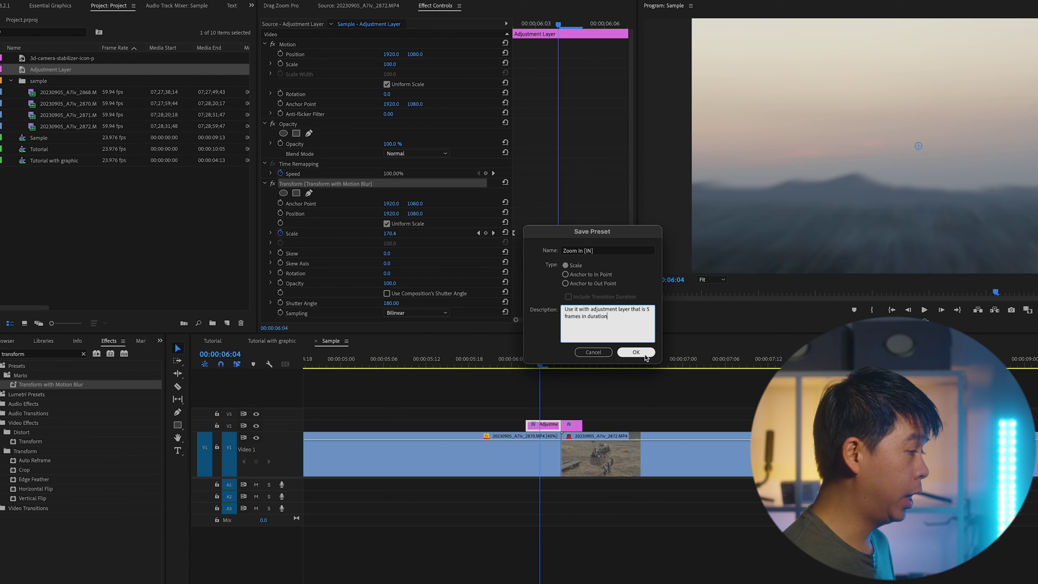
left_click(594, 352)
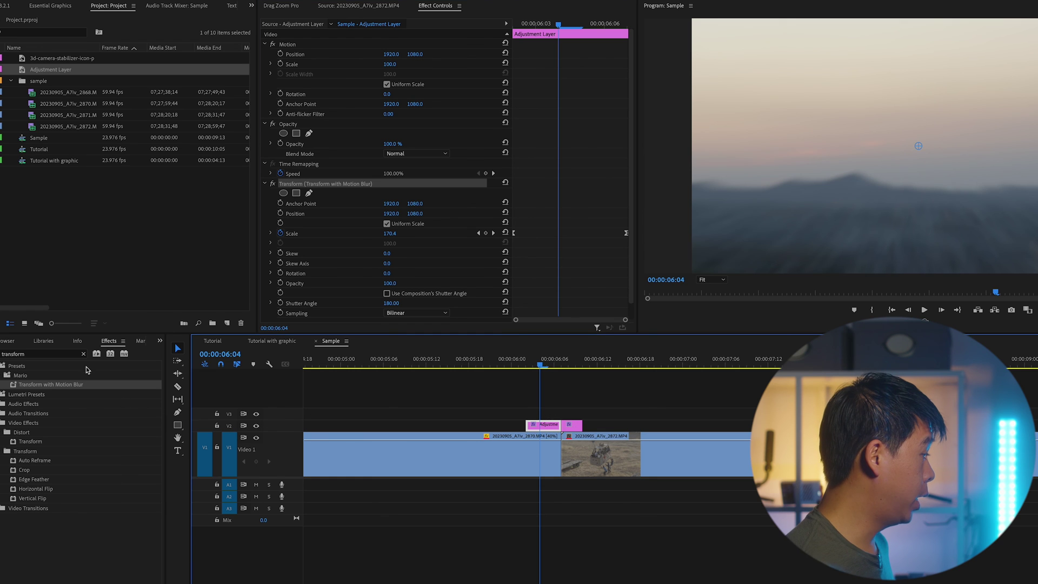
Save the second piece's Transform with Motion Blur as the preset 'Zoom In Transition [OUT]'
left_click(572, 425)
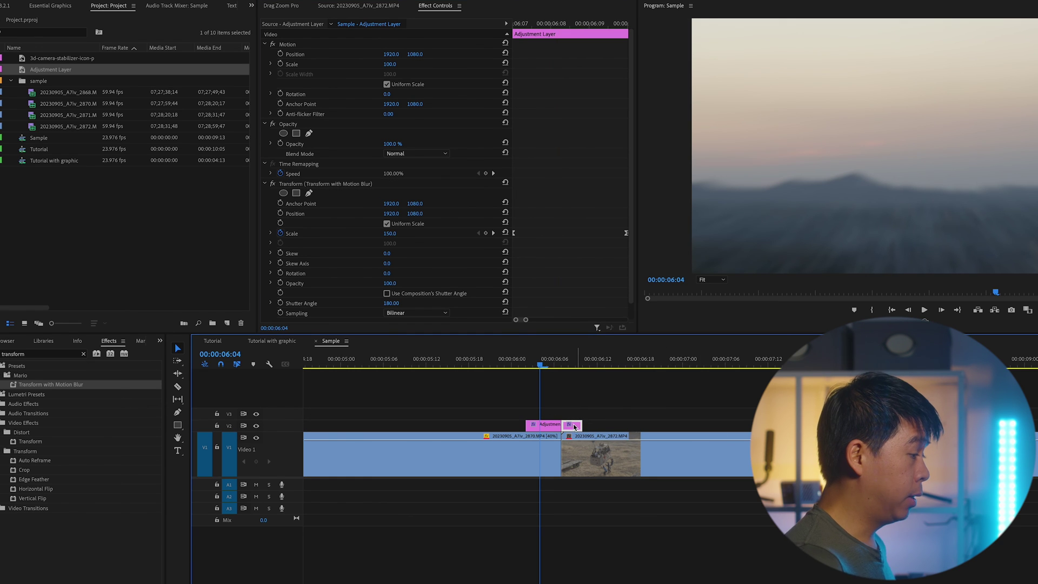
left_click(567, 368)
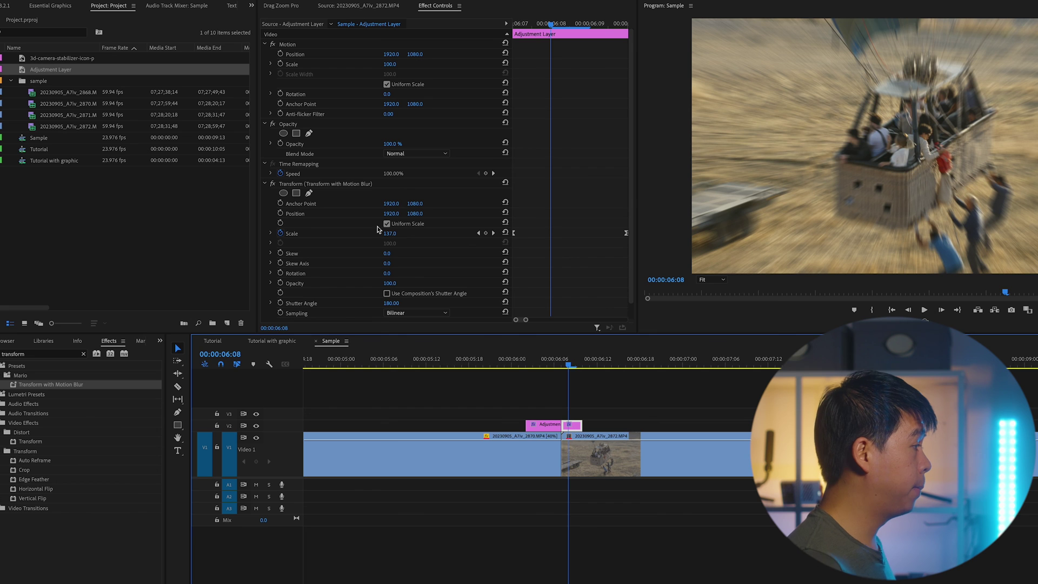
left_click(322, 185)
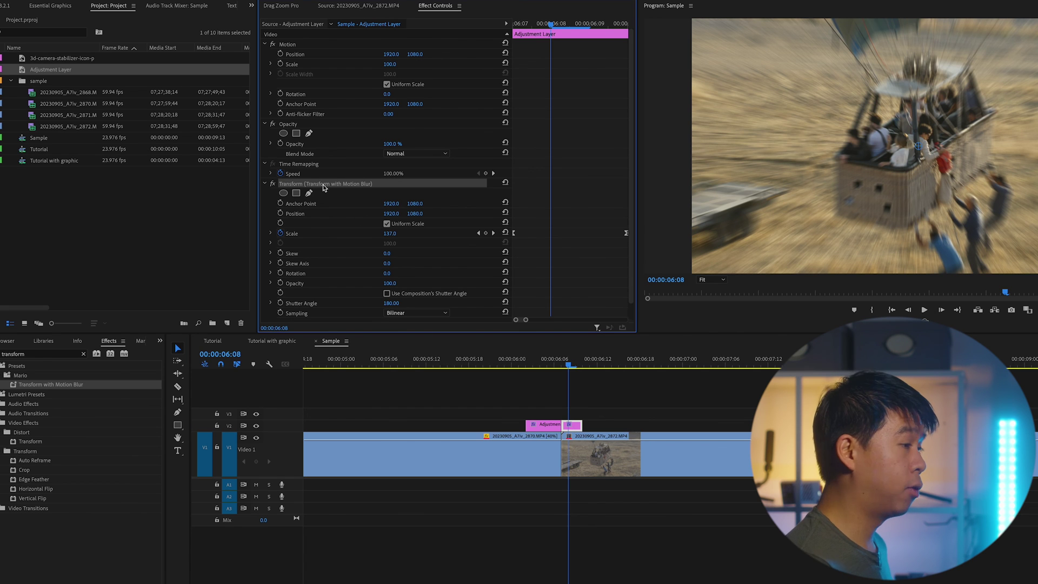
right_click(323, 186)
left_click(347, 206)
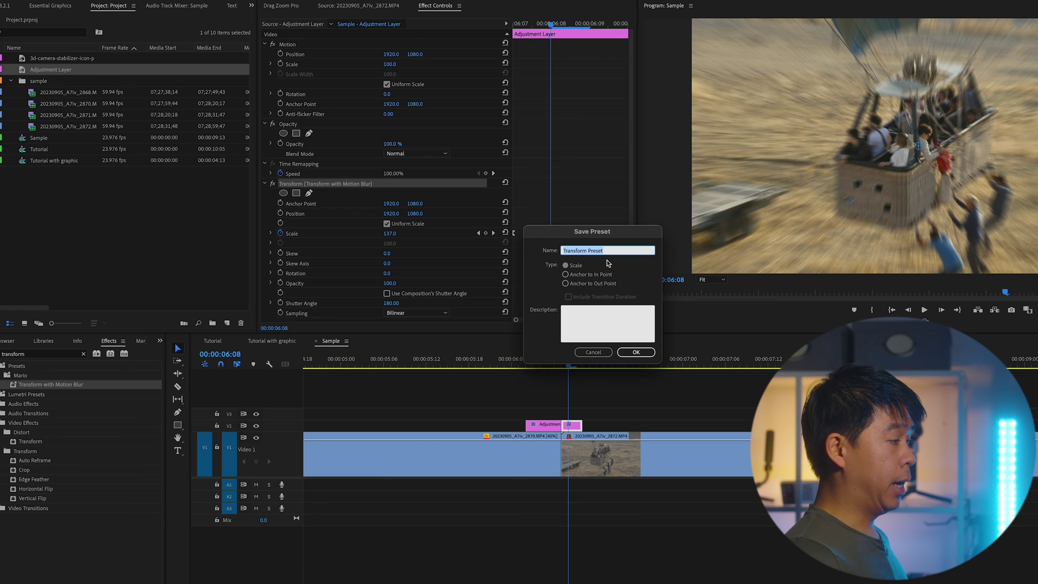
type("Zoom In Transition [OUT")
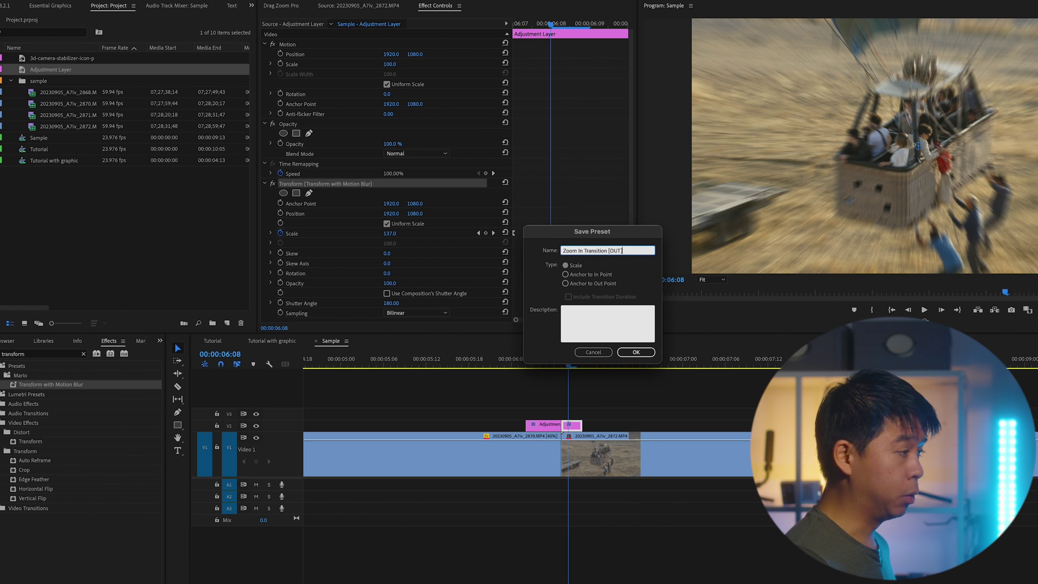
left_click(572, 315)
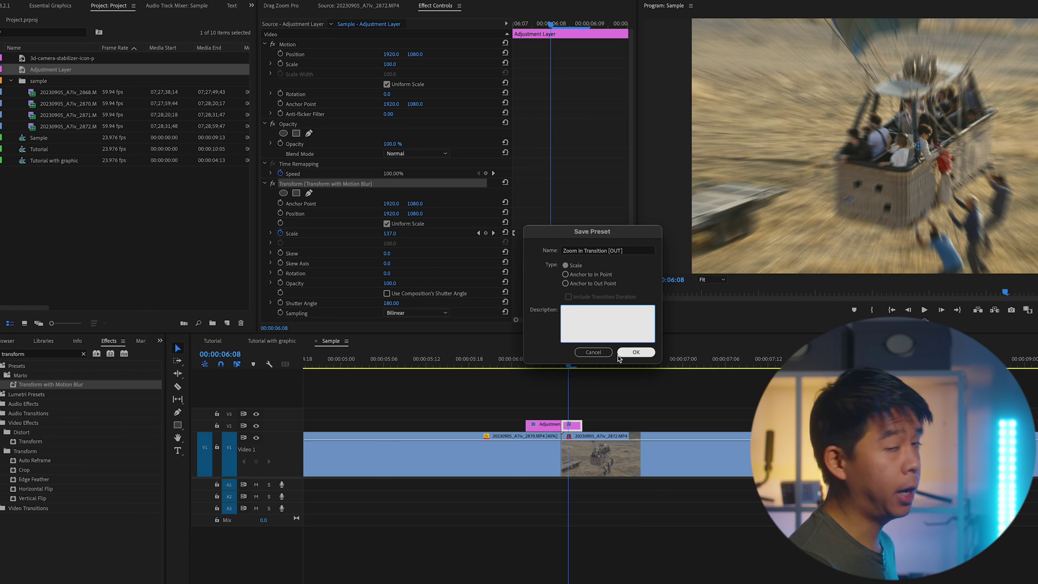
left_click(619, 357)
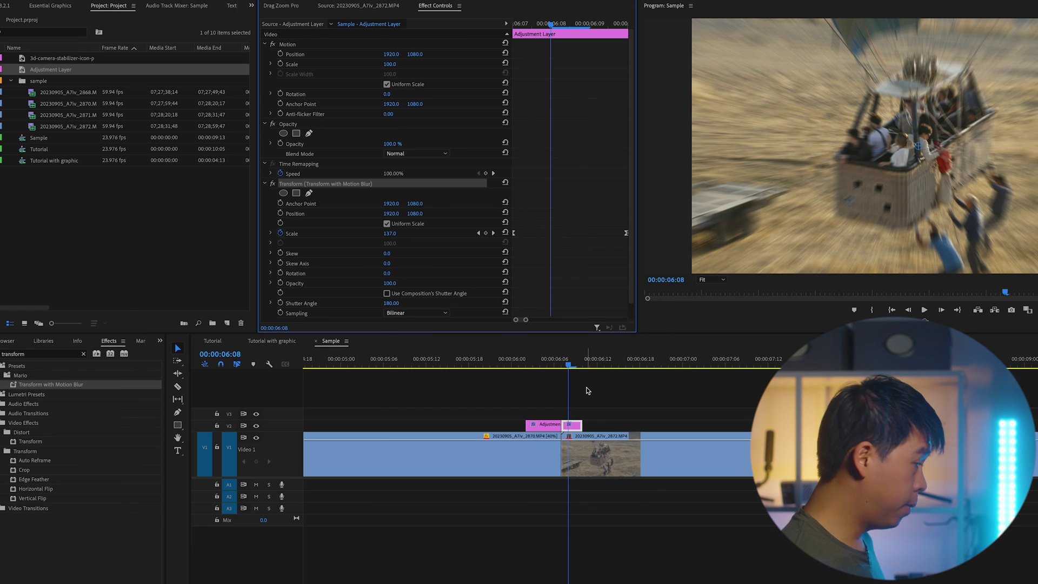
left_click(539, 425)
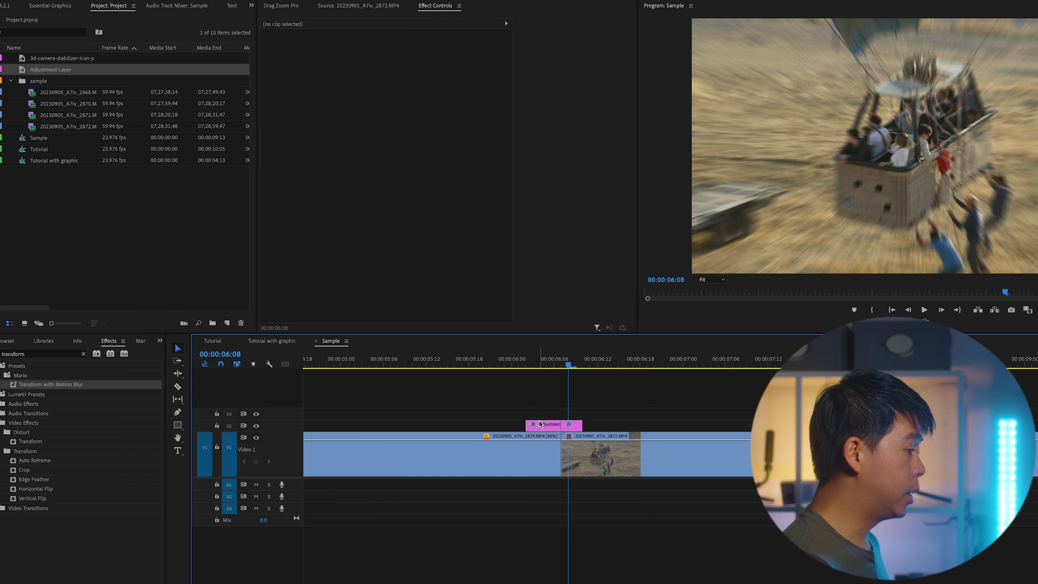
Delete the Transform effect from the first adjustment layer in Effect Controls
left_click(540, 425)
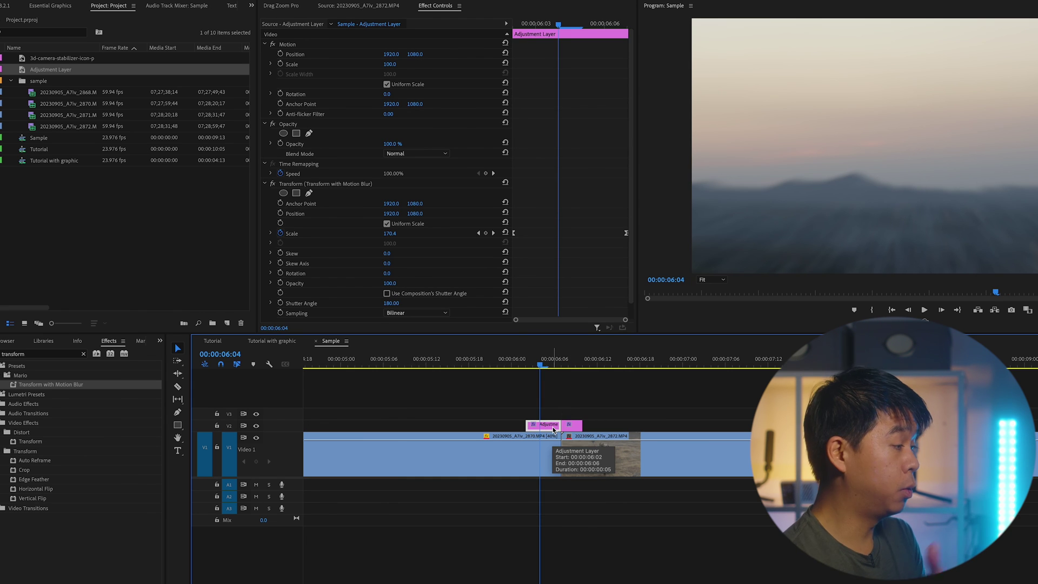
left_click(351, 185)
key("Delete")
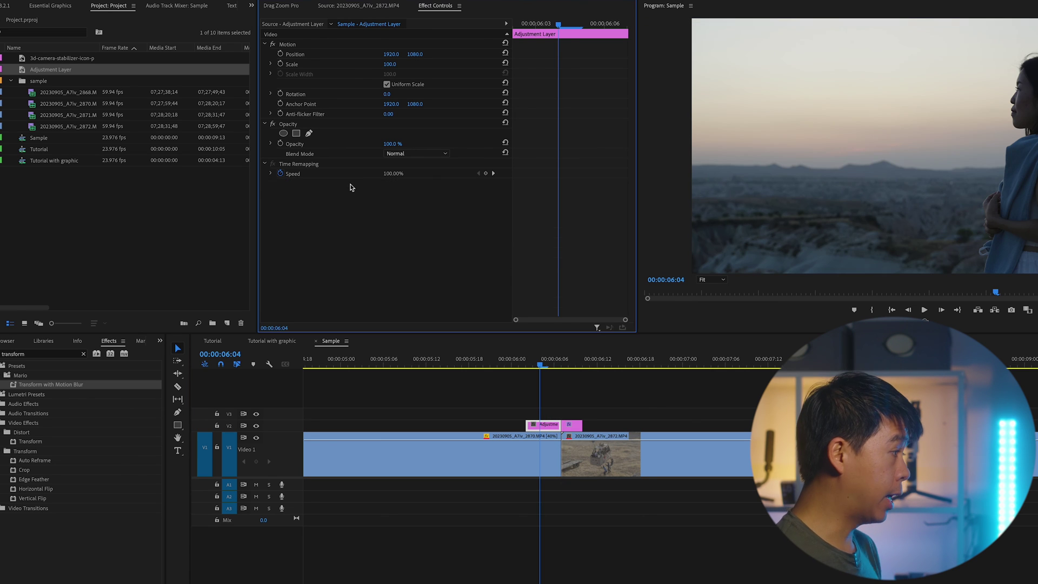
key("ctrl+z")
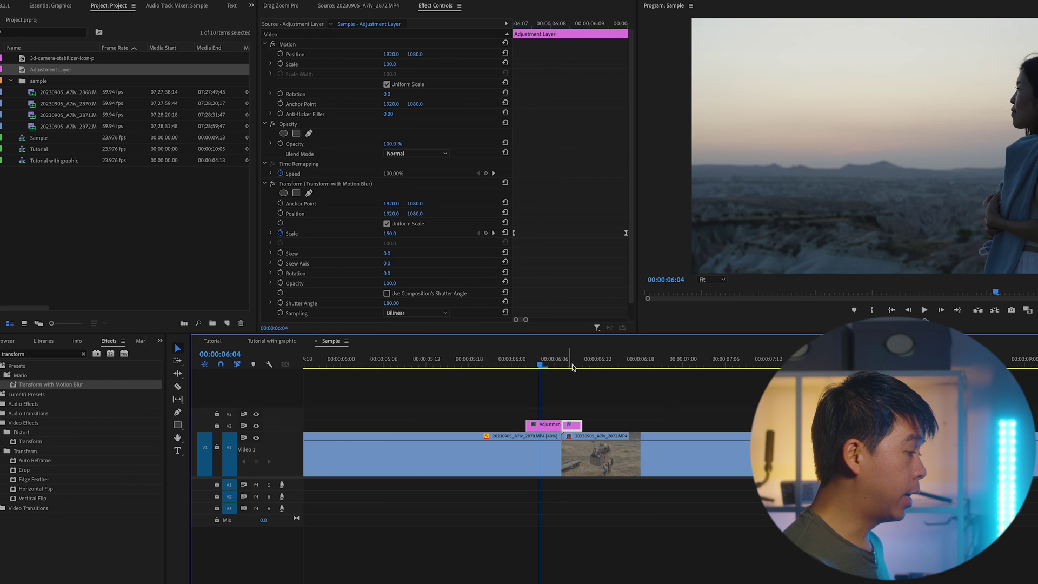
Delete the Transform effect from the second adjustment layer and clear the 'transform' Effects search
left_click(569, 362)
left_click(322, 188)
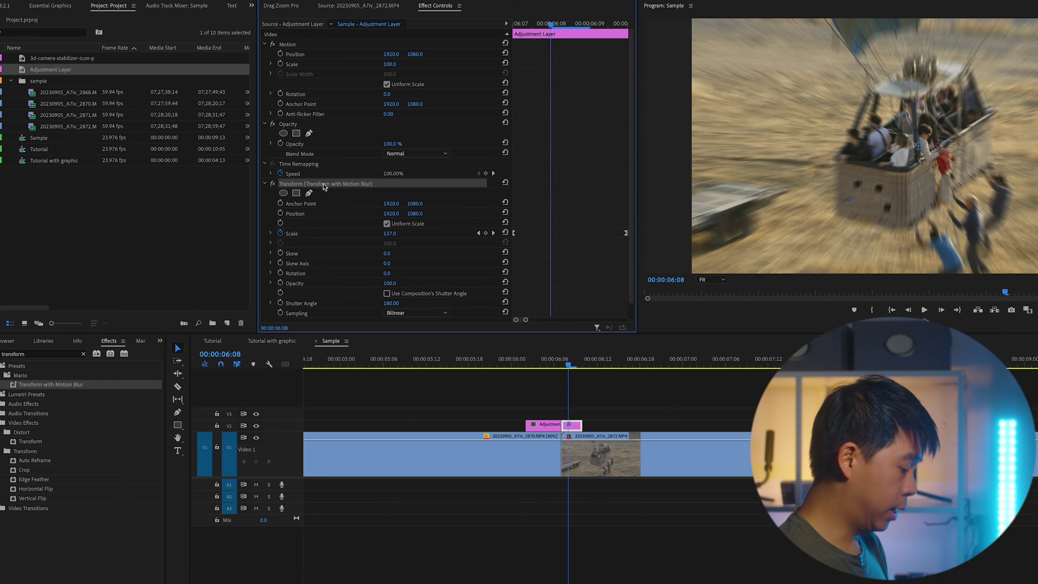
key("Delete")
left_click(545, 360)
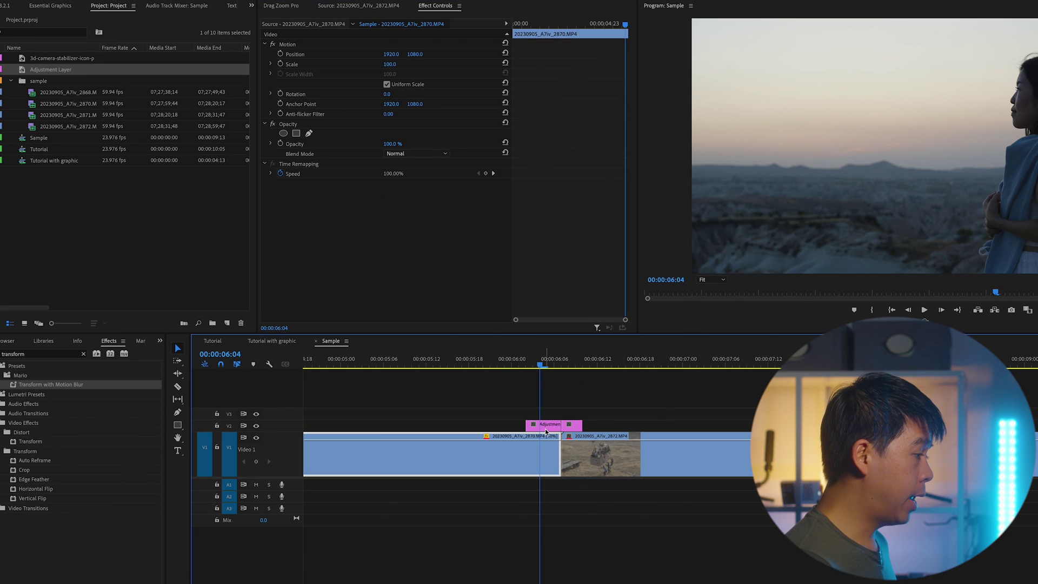
left_click(72, 355)
key("ctrl+a")
key("BackSpace")
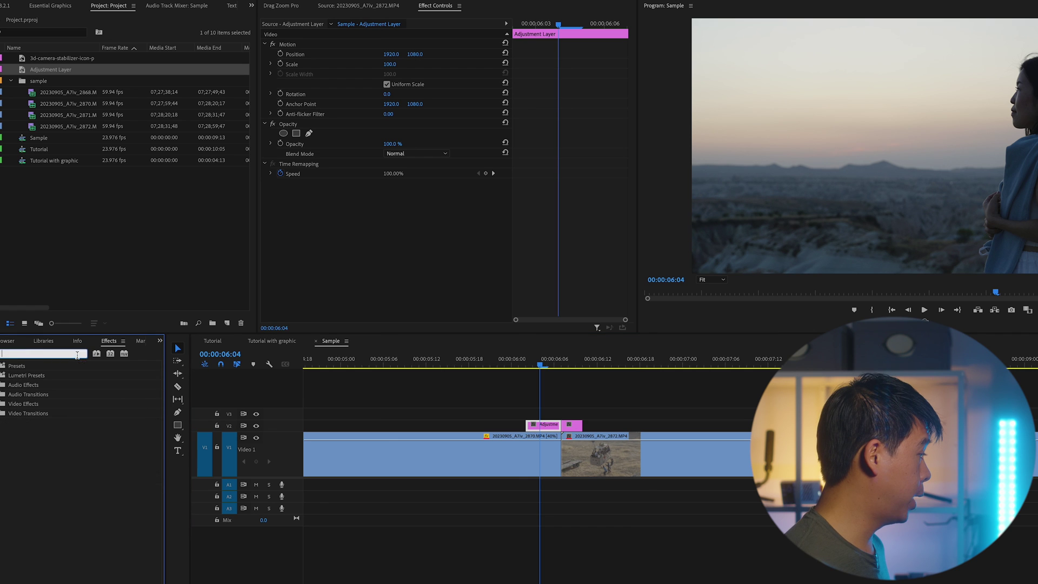
Apply the MS Zoom IN [IN] preset from Presets > Mario to the first adjustment layer
left_click(3, 366)
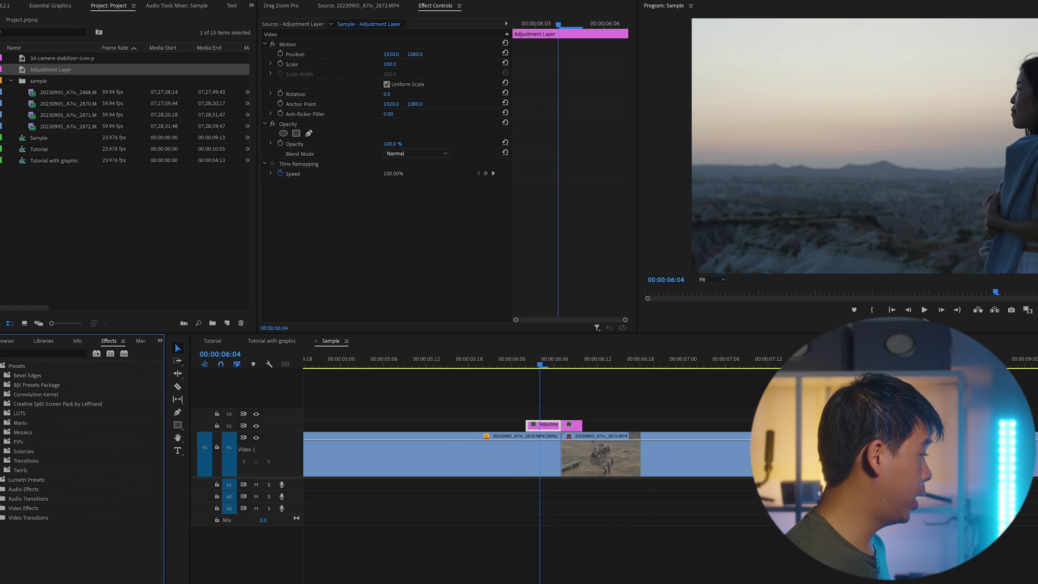
left_click(3, 423)
scroll(71, 456, "down", 1)
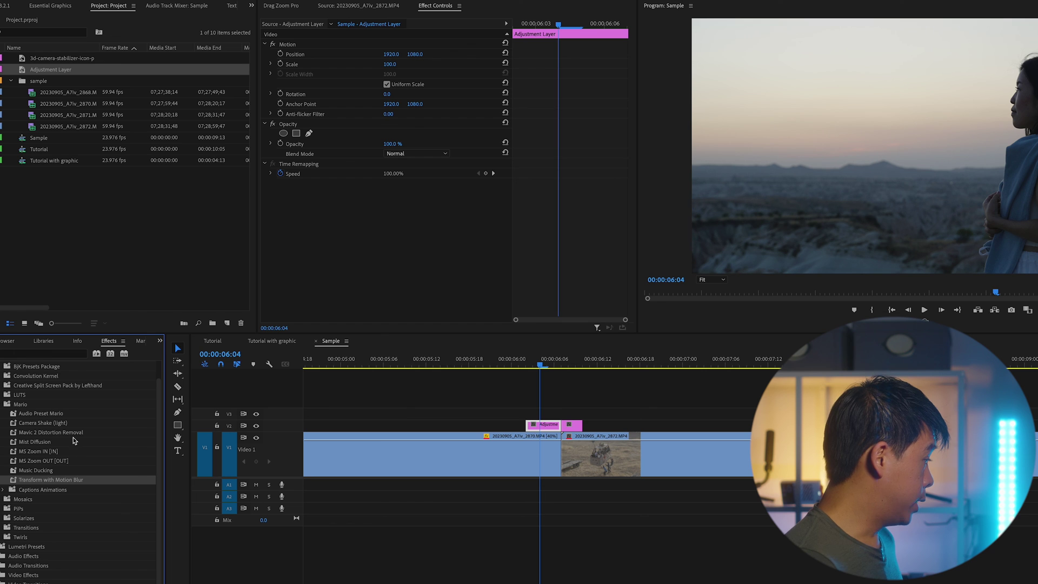
left_click(39, 453)
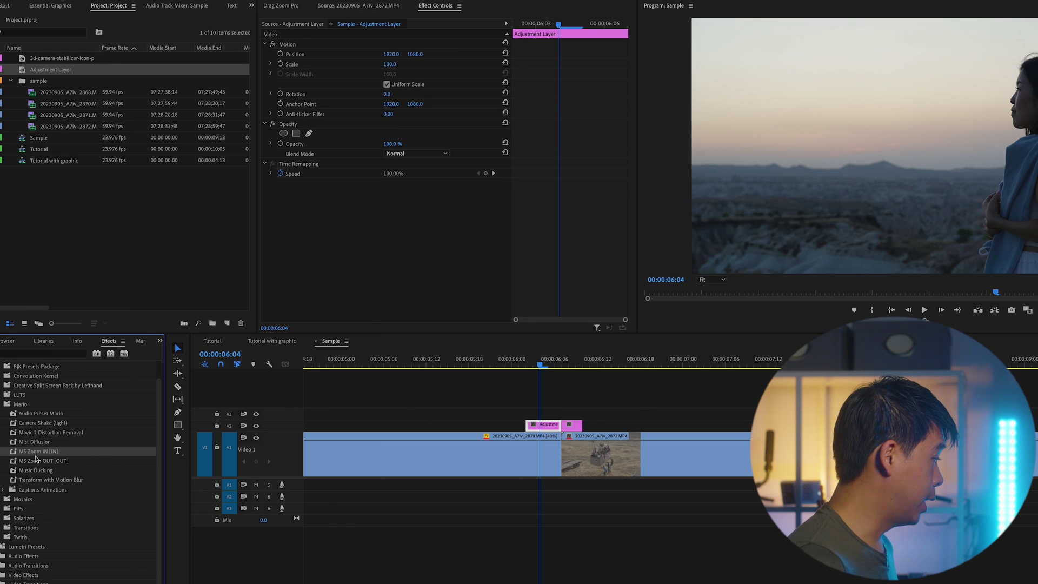
left_click_drag(35, 457, 547, 428)
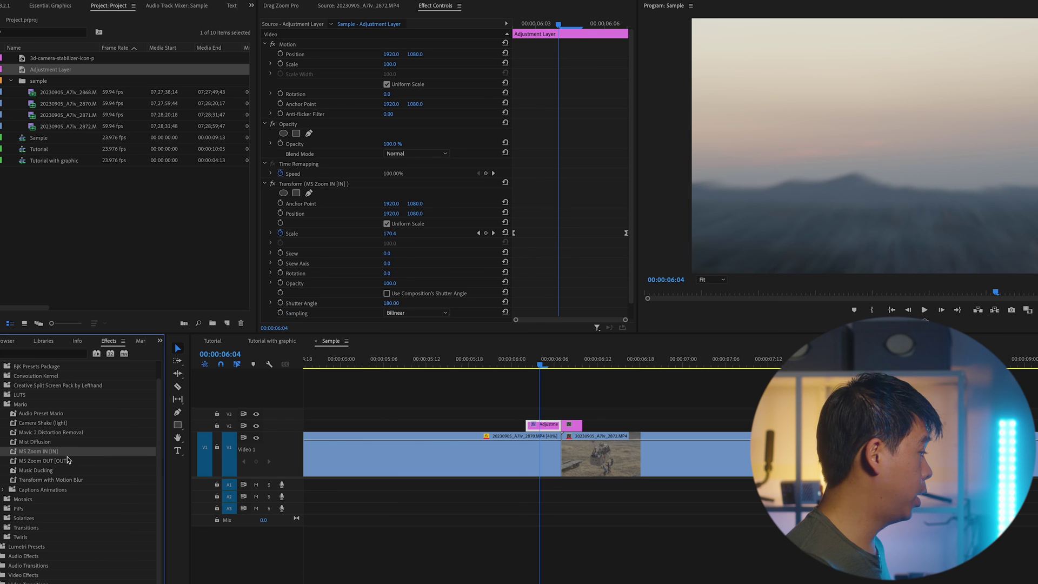
Apply MS Zoom OUT [OUT] to the second adjustment layer and play back the zoom transition
left_click(51, 461)
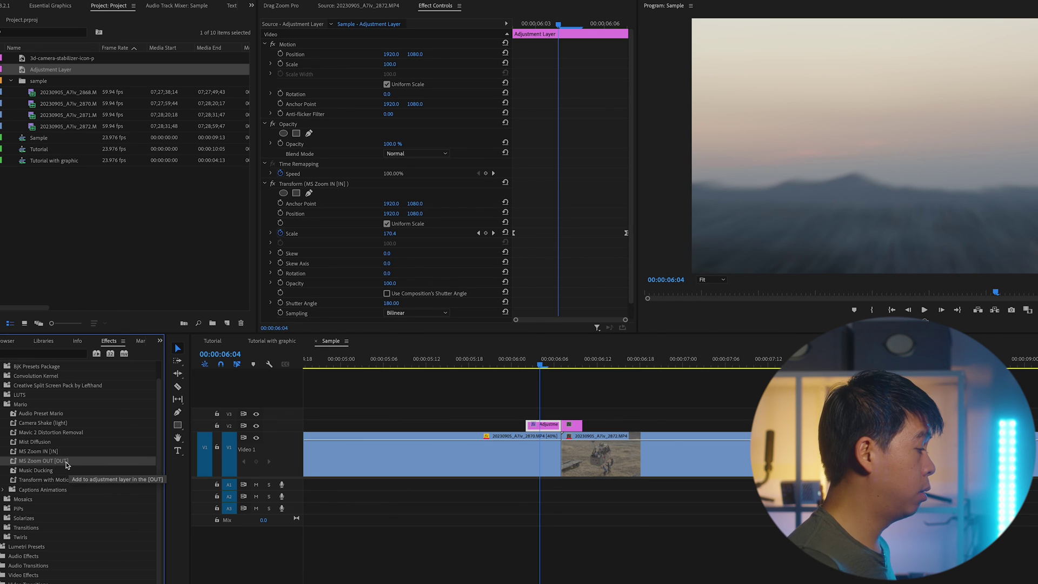
left_click_drag(66, 465, 573, 426)
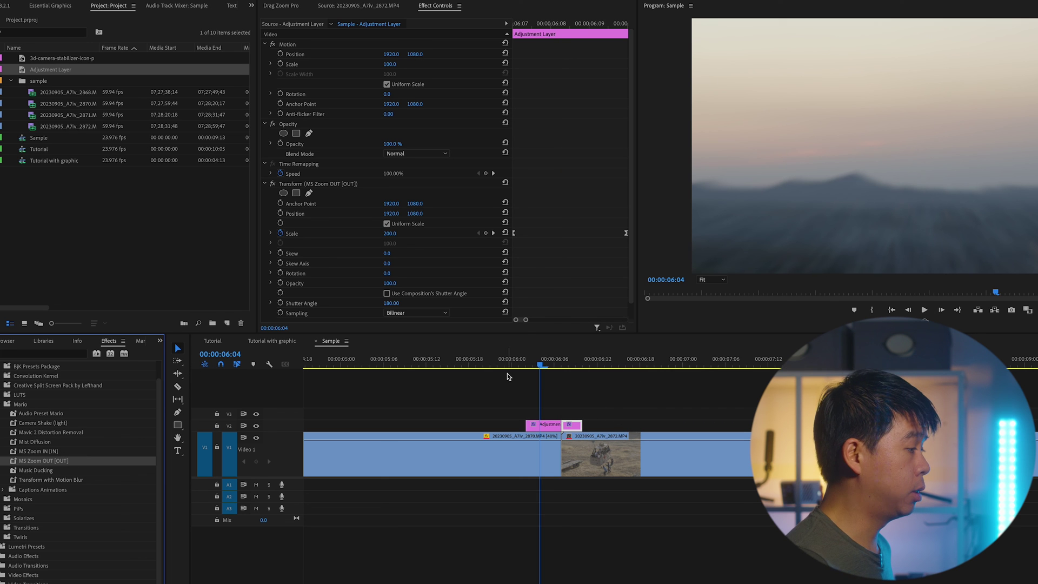
left_click(496, 360)
left_click(591, 388)
key("space")
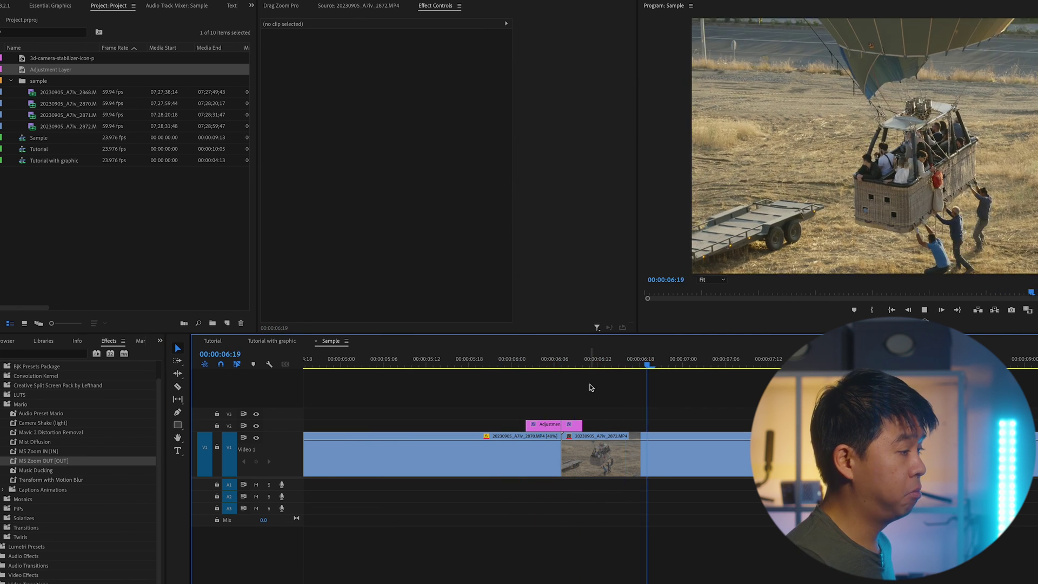